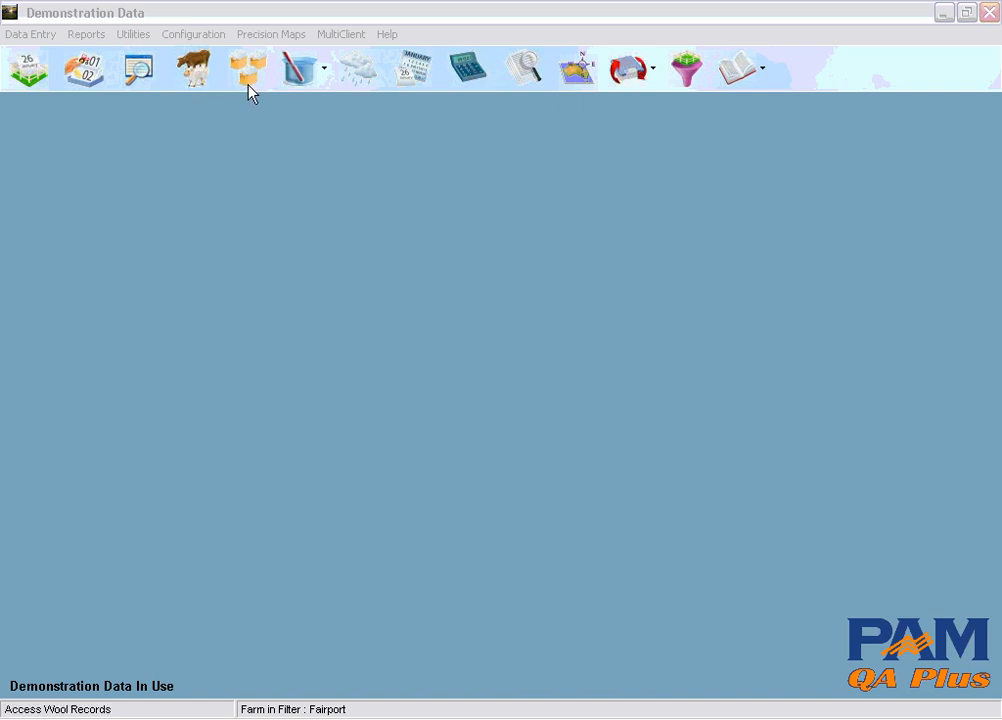
# Open the 2005 livestock records and review the treatment details of the 2 May cow inoculation in paddock 22.
pyautogui.click(199, 74)
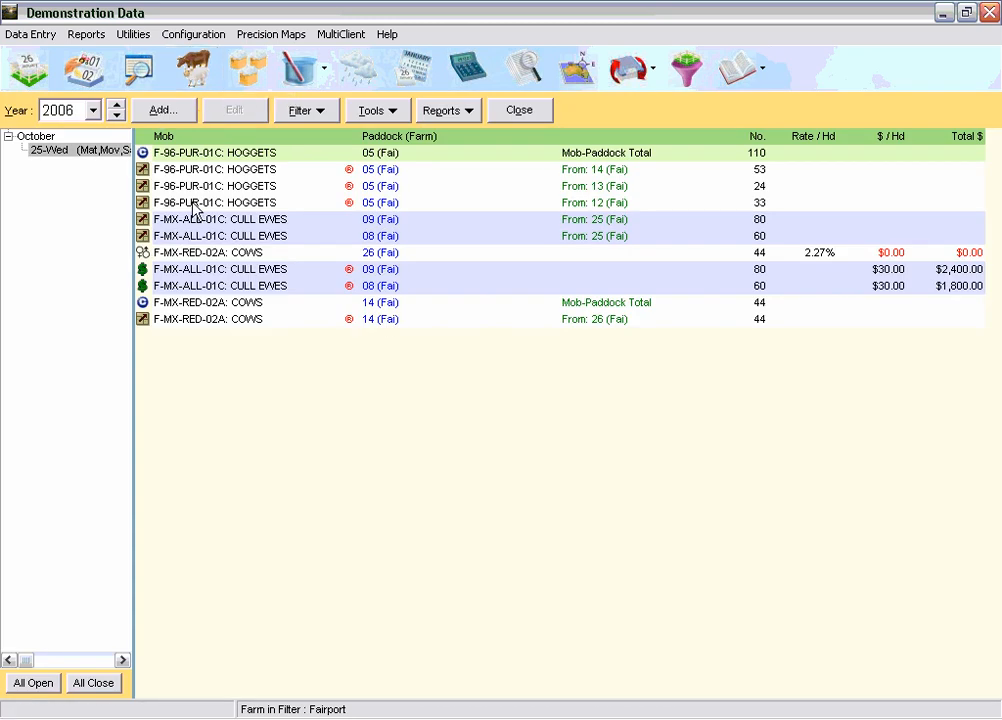
pyautogui.click(116, 119)
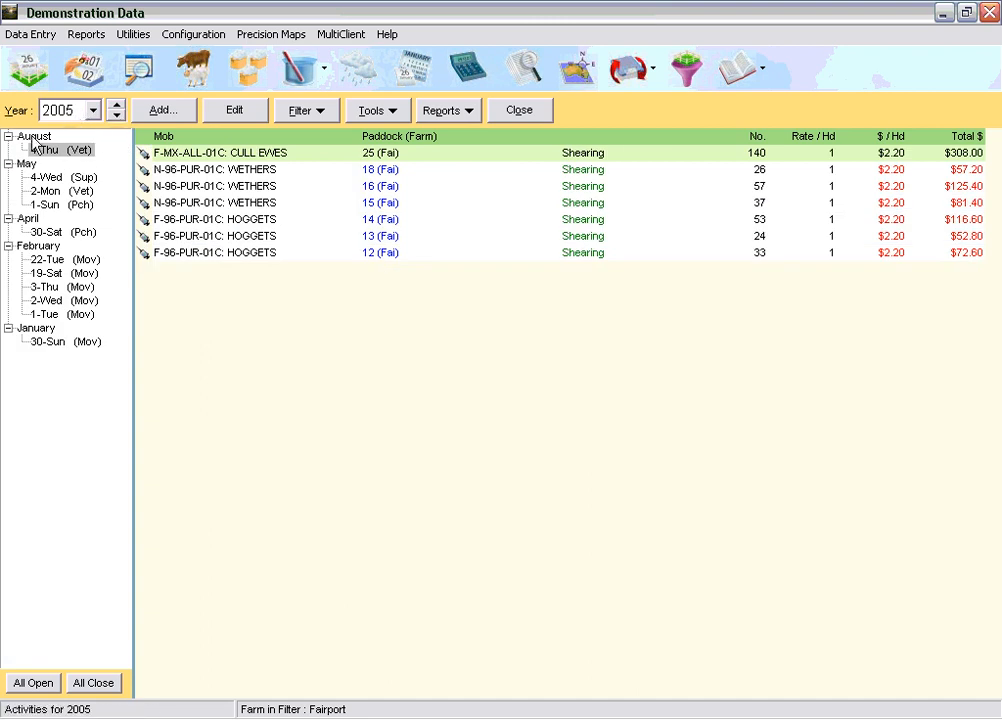
pyautogui.click(60, 191)
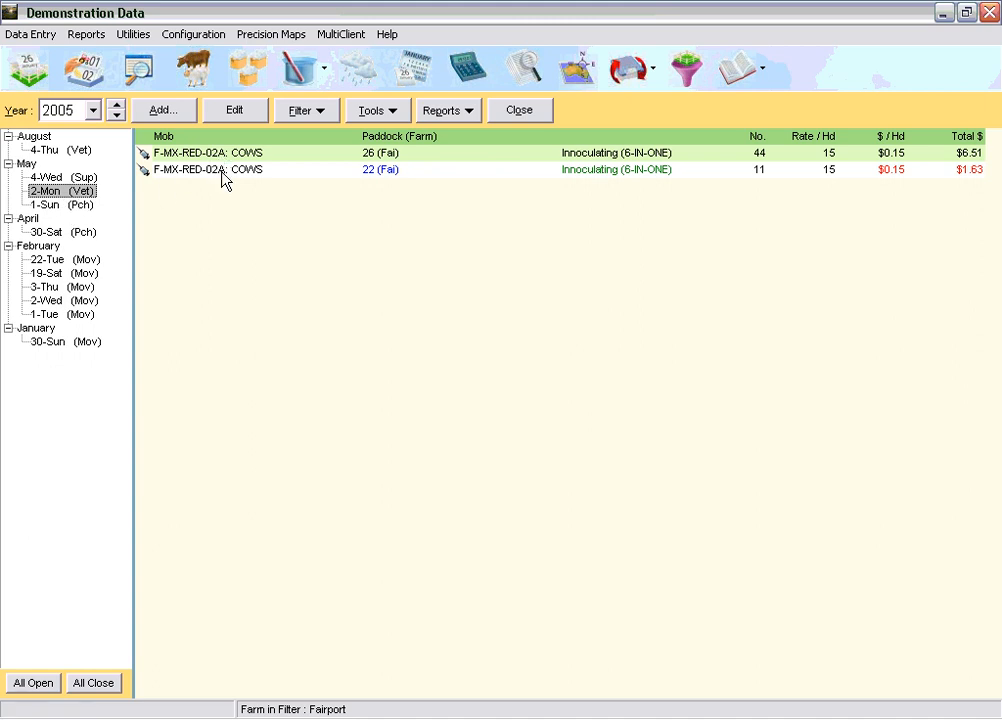
pyautogui.doubleClick(286, 170)
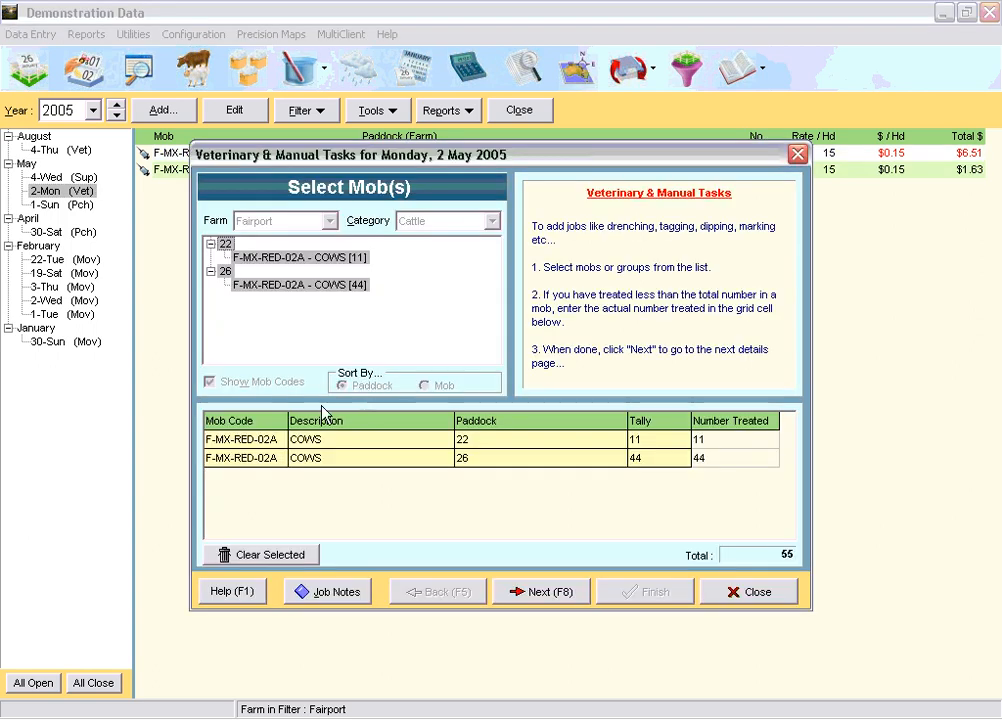
pyautogui.click(555, 600)
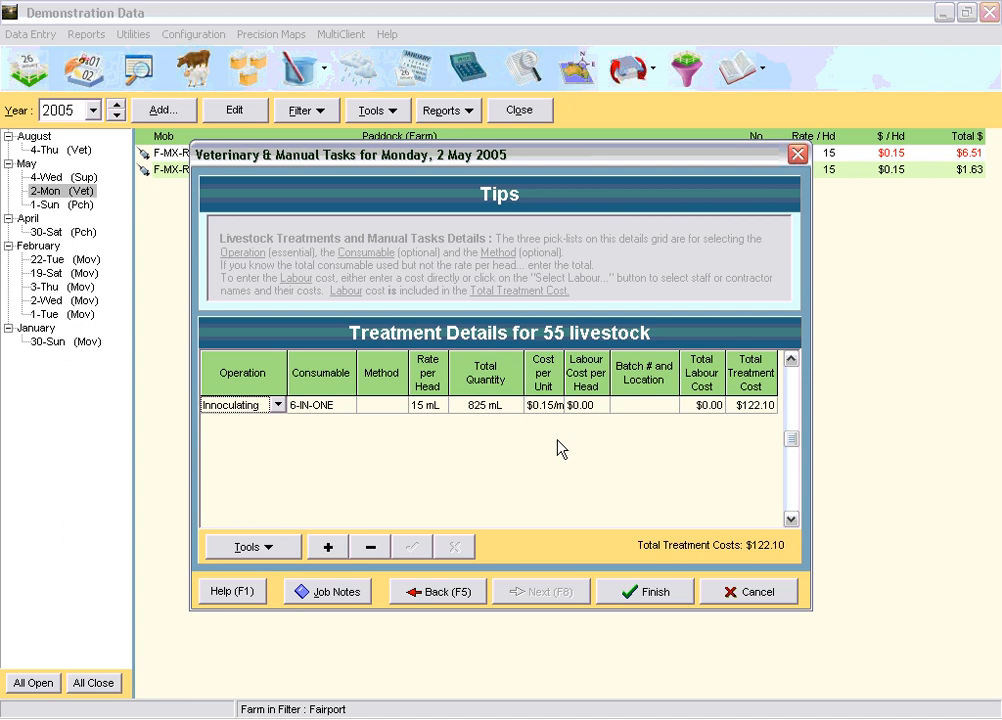
pyautogui.click(757, 592)
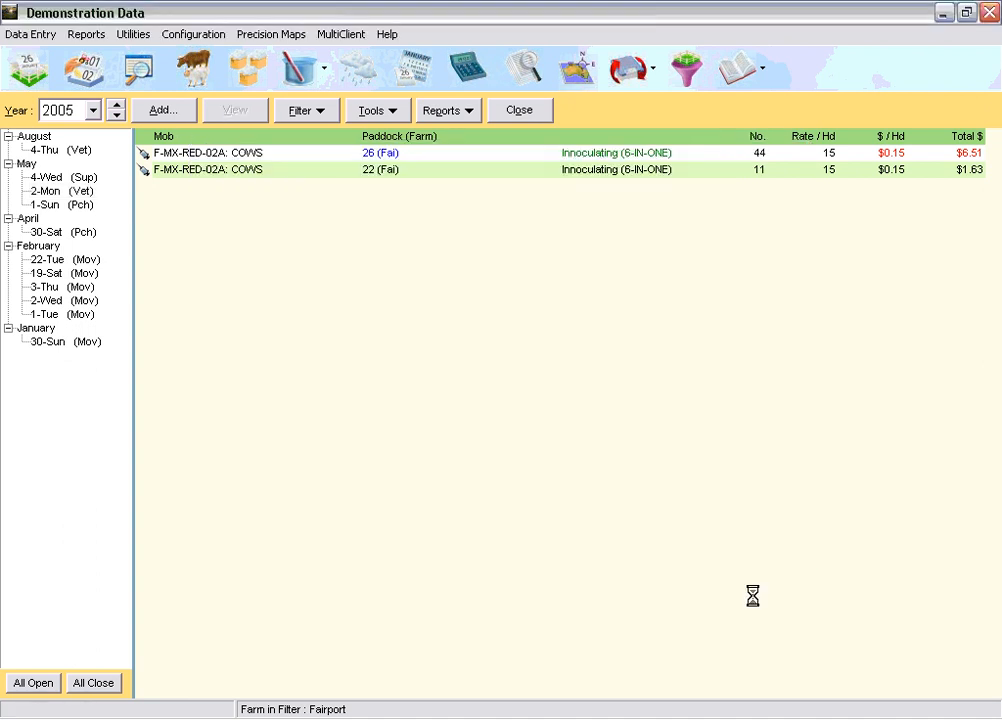
# Start a new Mob Movement activity dated 26/10/2006.
pyautogui.click(163, 111)
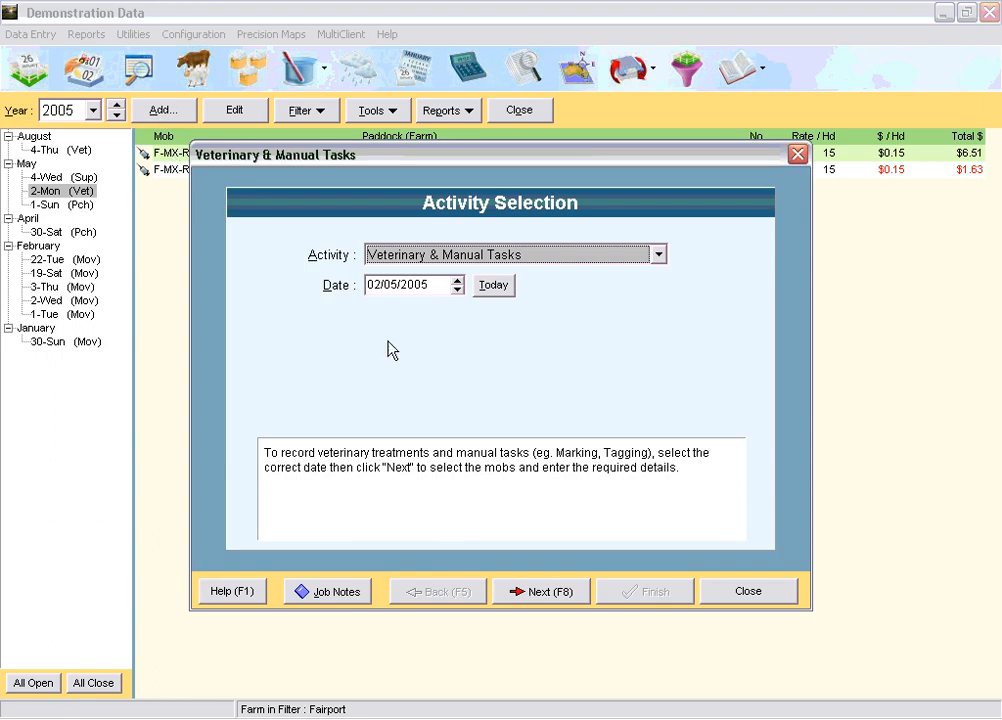
pyautogui.click(657, 256)
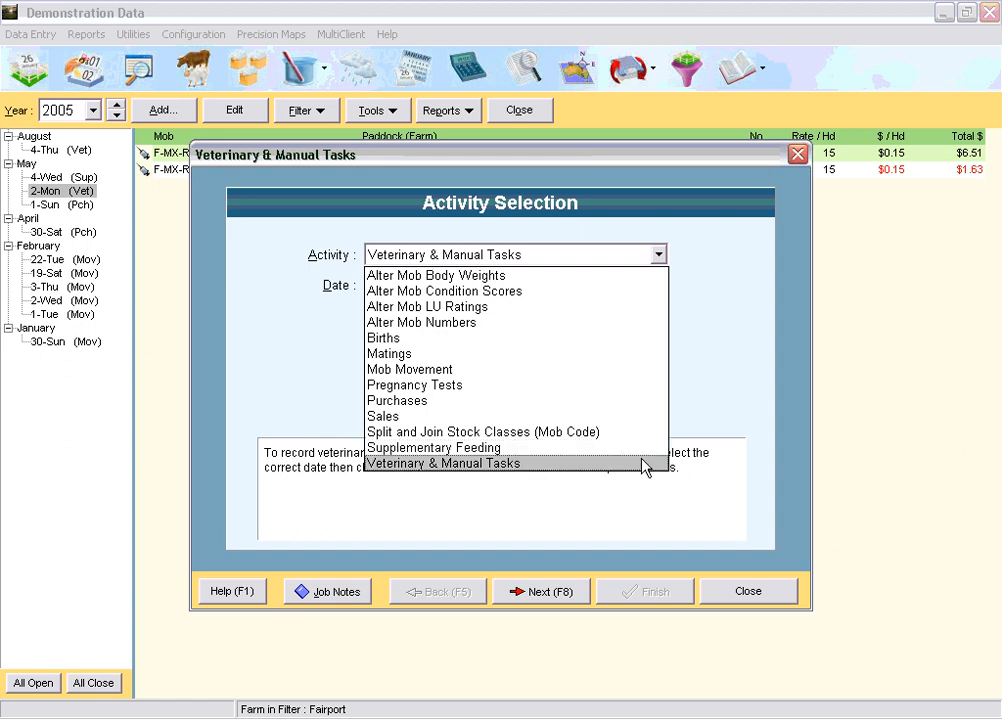
pyautogui.click(533, 369)
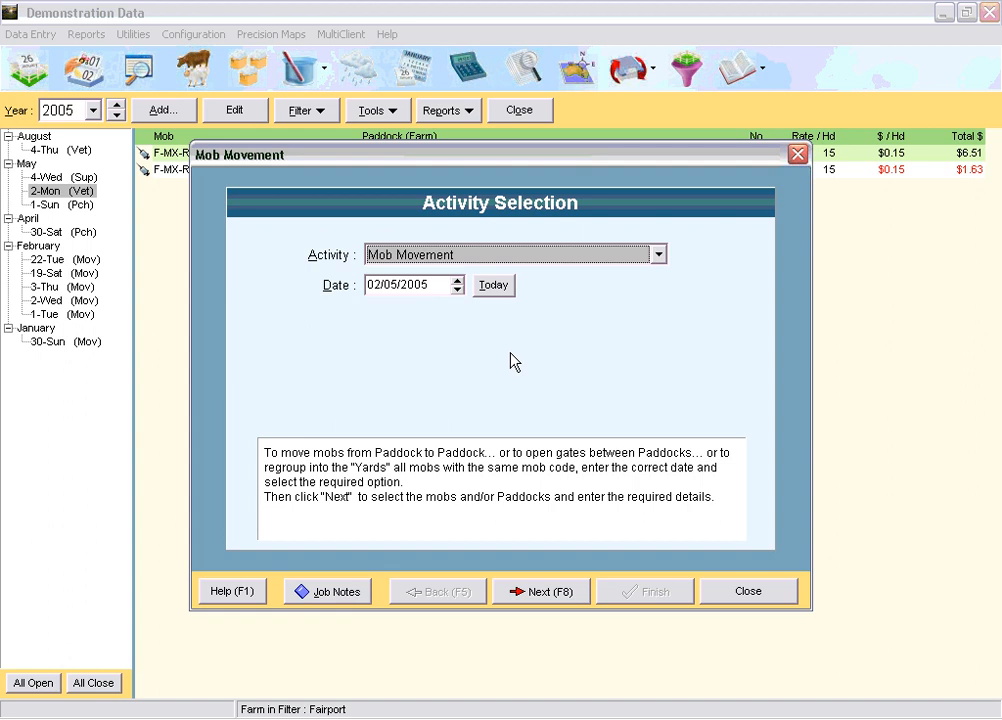
pyautogui.click(495, 286)
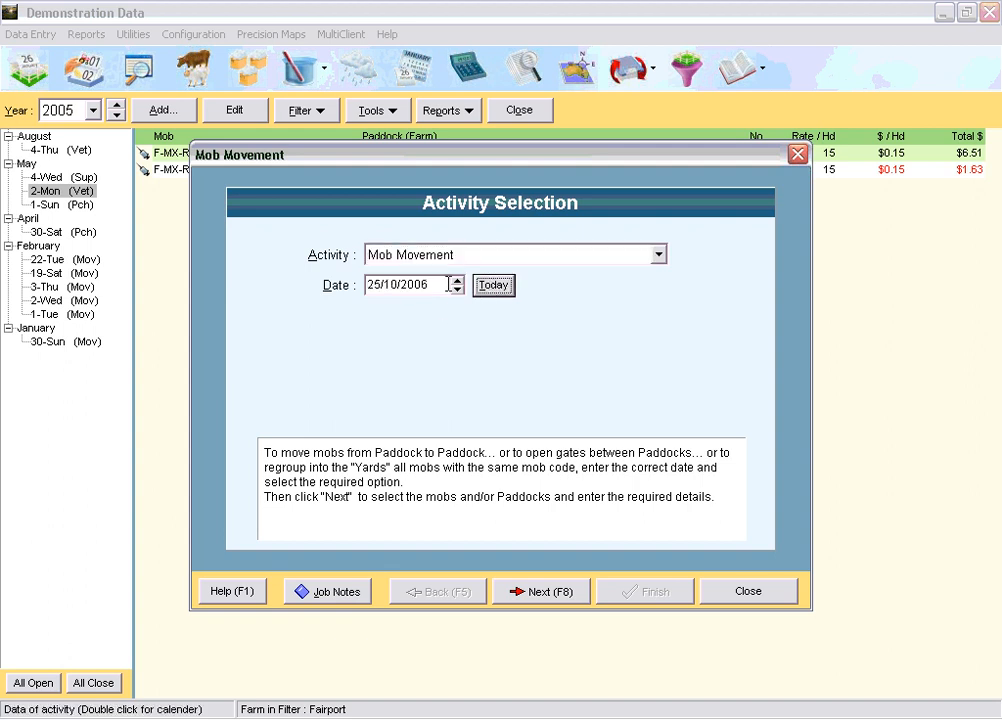
pyautogui.click(457, 281)
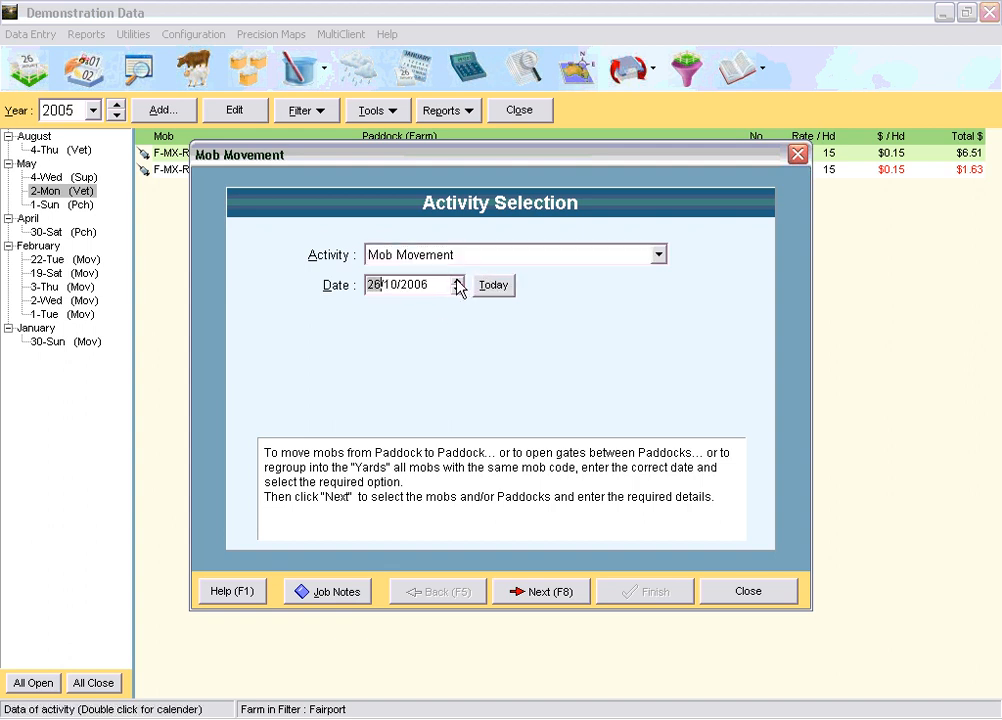
pyautogui.click(553, 592)
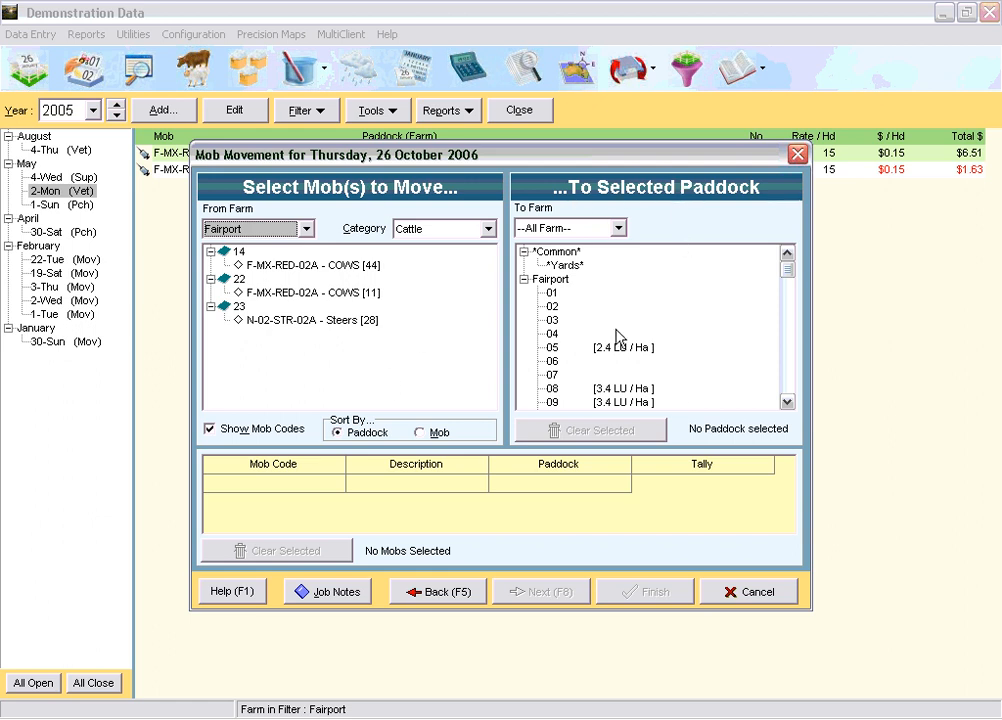
# Restrict the mobs available for moving to the Sheep category and sort them by mob.
pyautogui.click(488, 229)
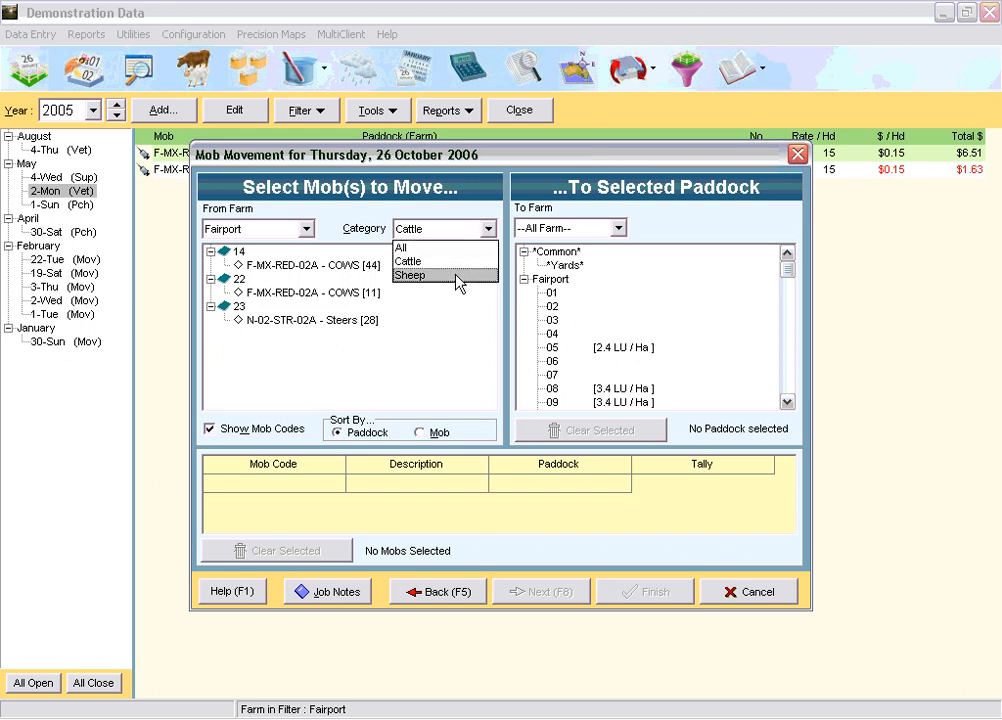
pyautogui.click(458, 276)
pyautogui.click(488, 229)
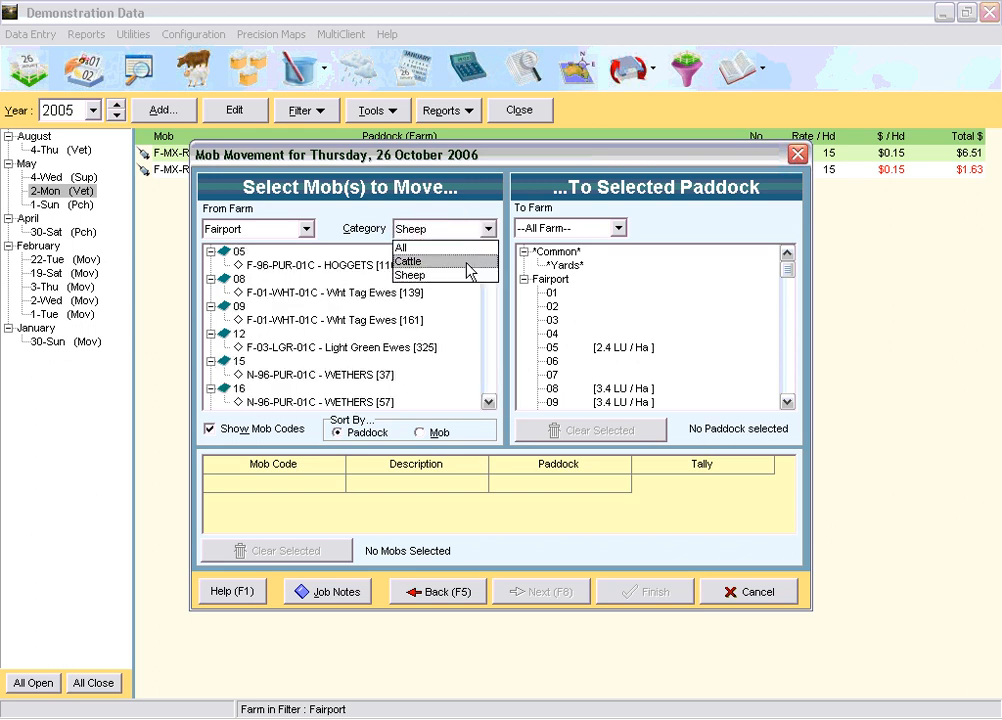
pyautogui.click(462, 274)
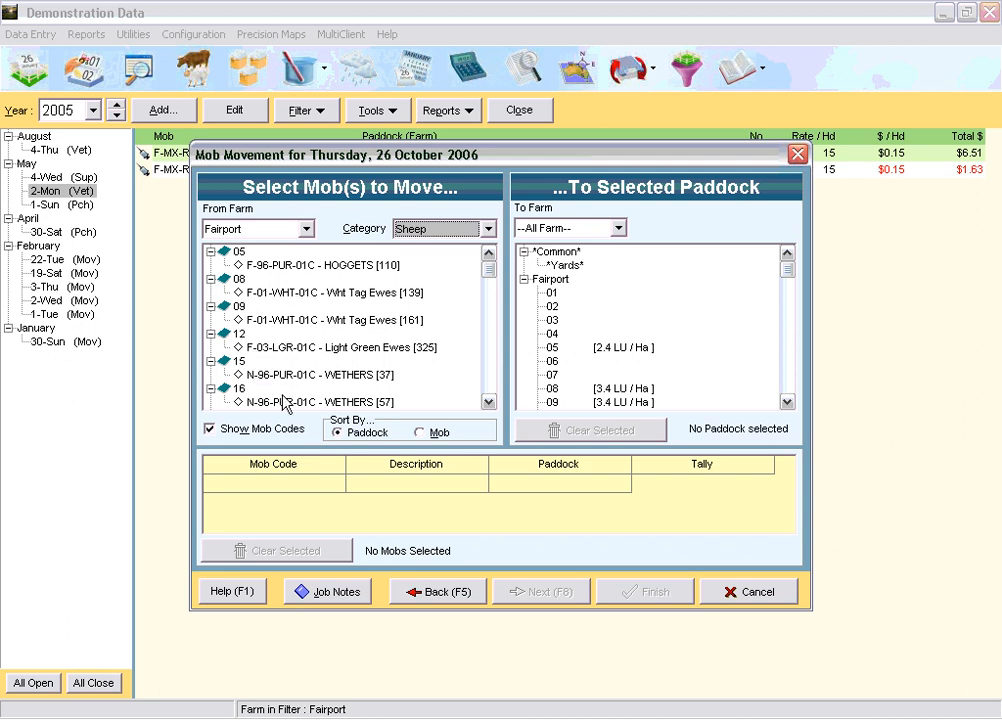
pyautogui.click(489, 402)
pyautogui.click(489, 402)
pyautogui.click(489, 402)
pyautogui.click(489, 402)
pyautogui.click(489, 402)
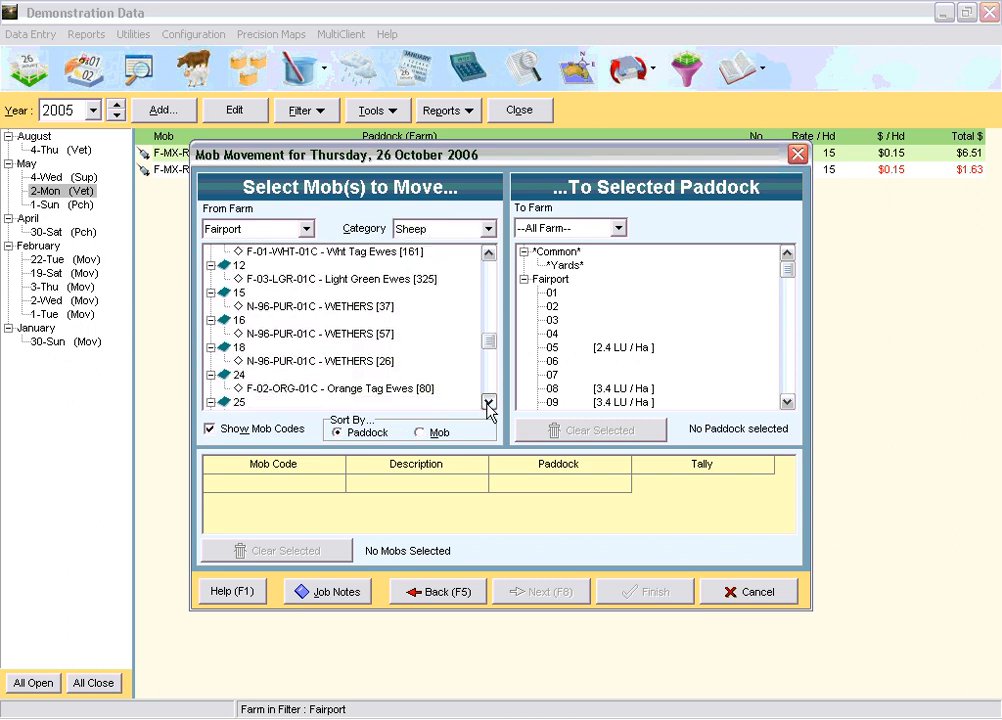
pyautogui.click(489, 402)
pyautogui.click(489, 402)
pyautogui.click(489, 402)
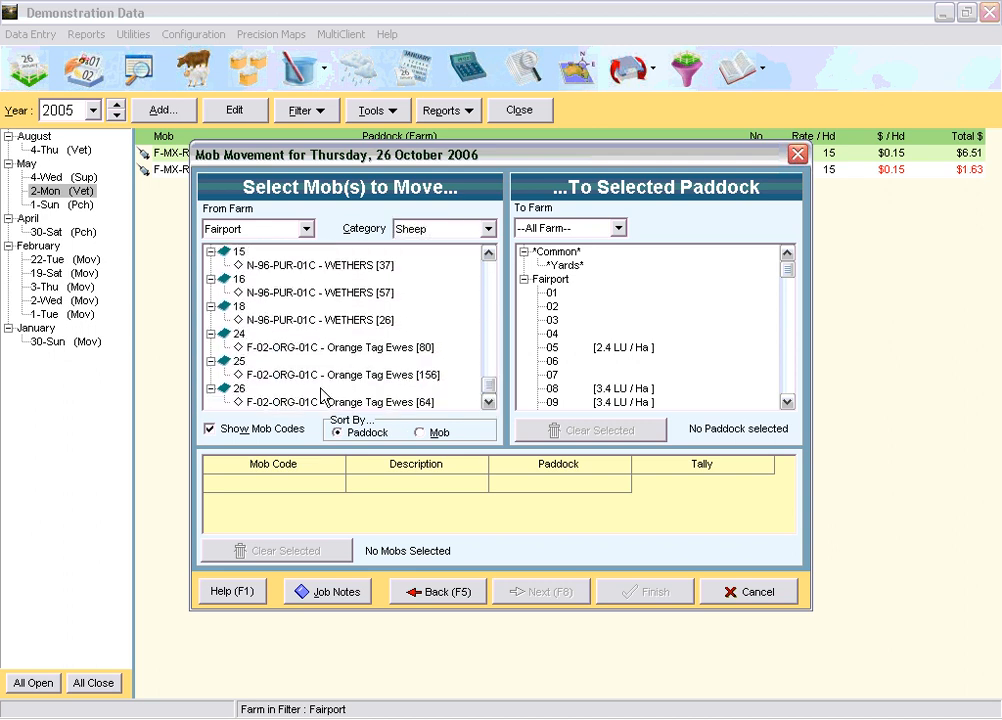
pyautogui.click(435, 432)
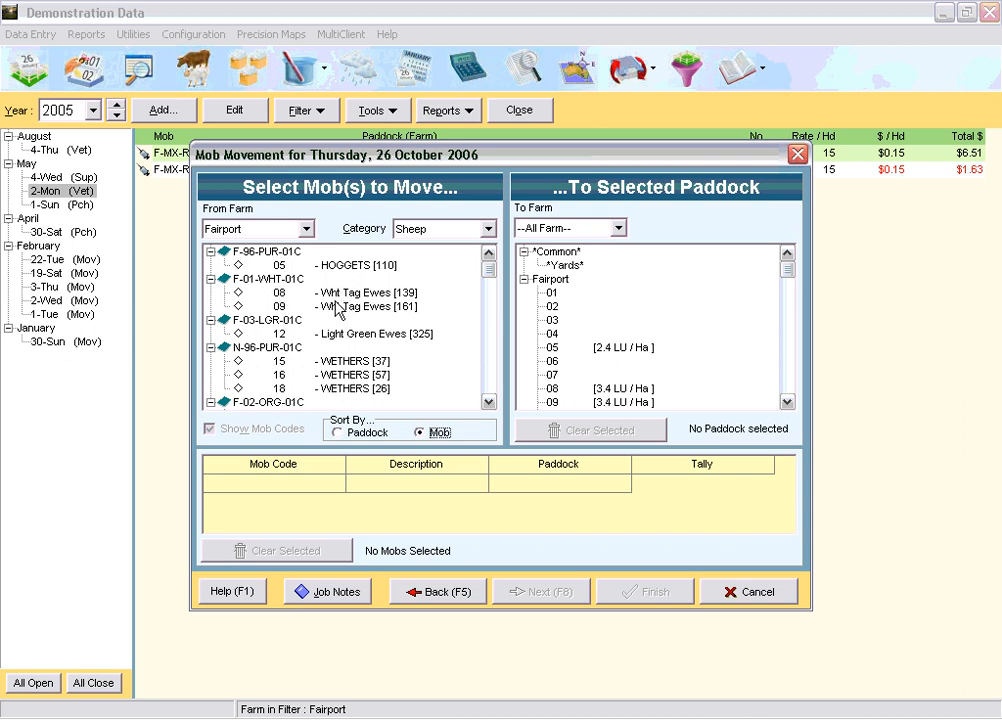
# Move both F-01-WHT-01C Wht Tag Ewes groups from paddocks 08 and 09 to paddock 21 and complete the movement.
pyautogui.click(280, 287)
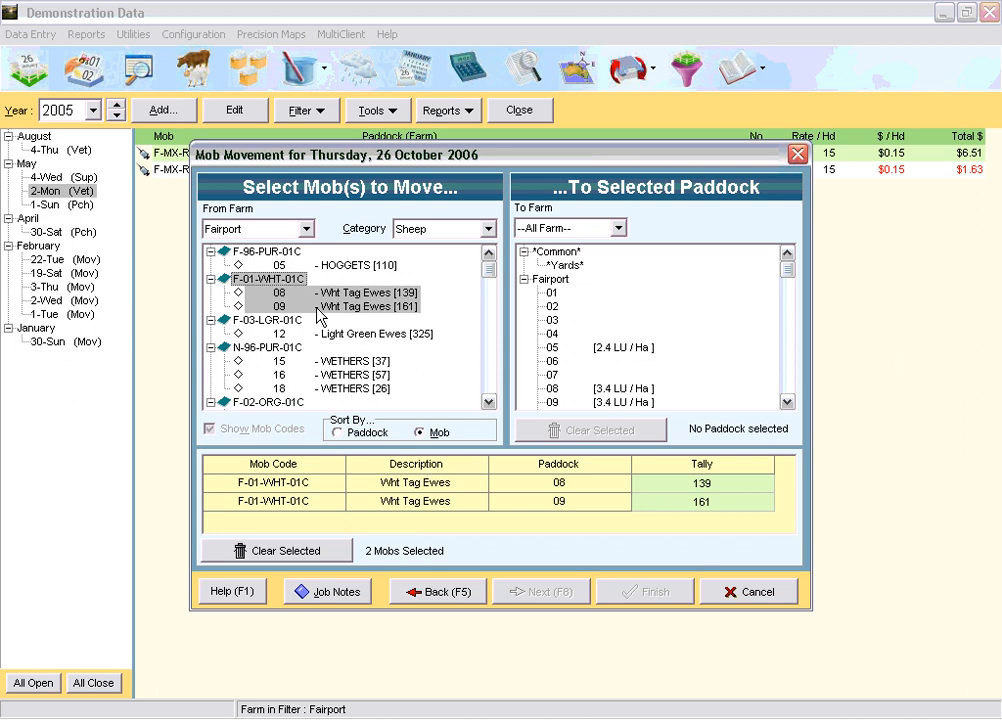
pyautogui.click(787, 390)
pyautogui.click(787, 390)
pyautogui.click(553, 333)
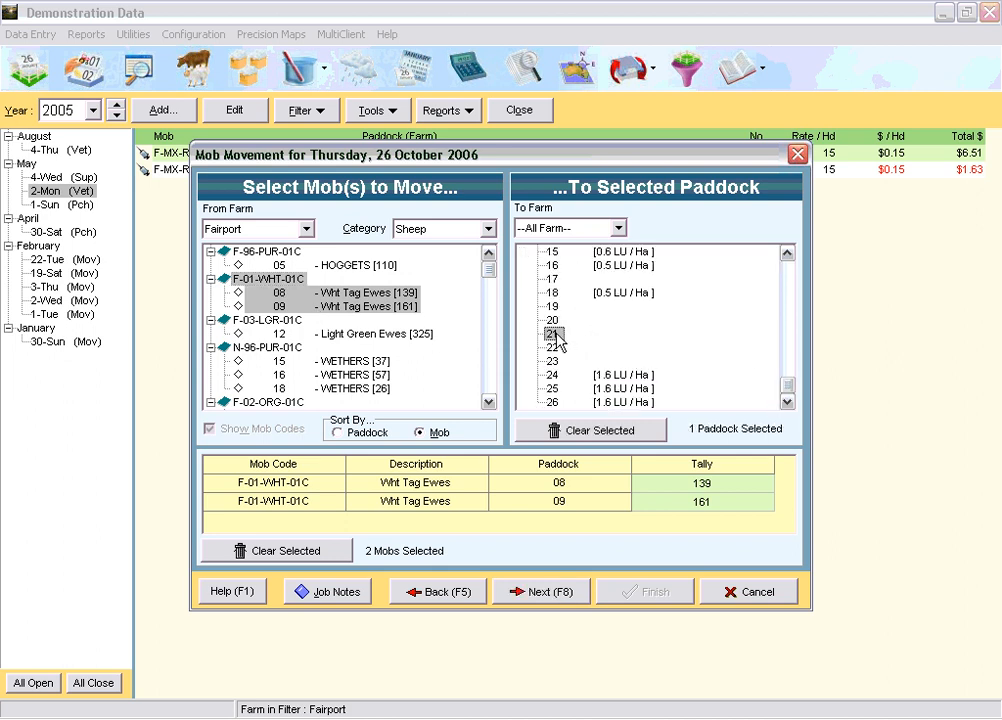
pyautogui.click(540, 593)
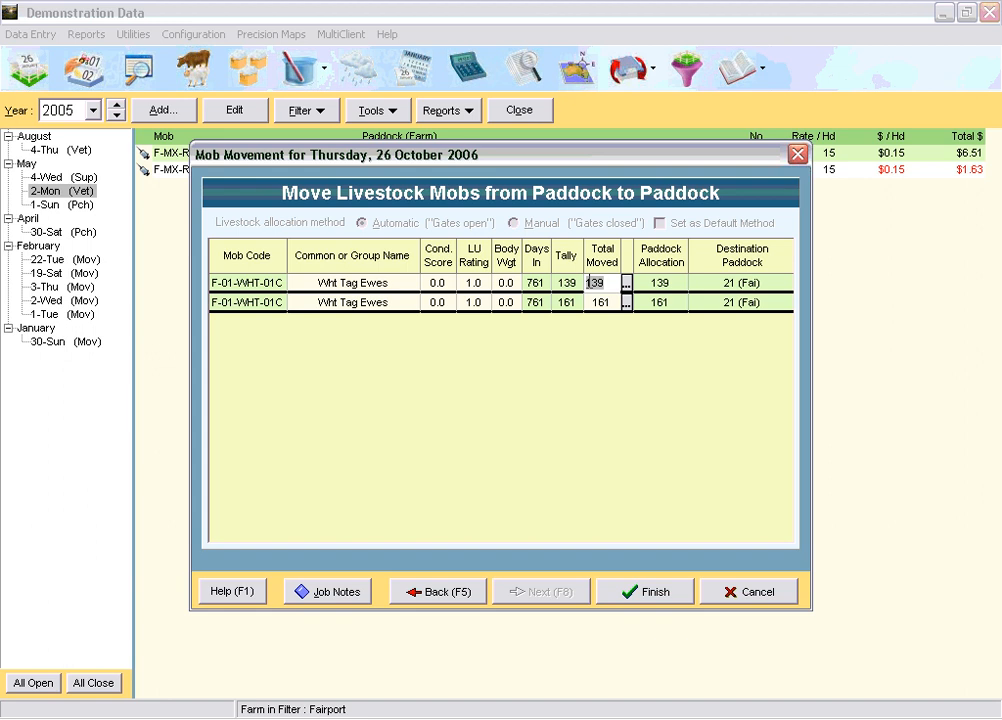
pyautogui.click(655, 592)
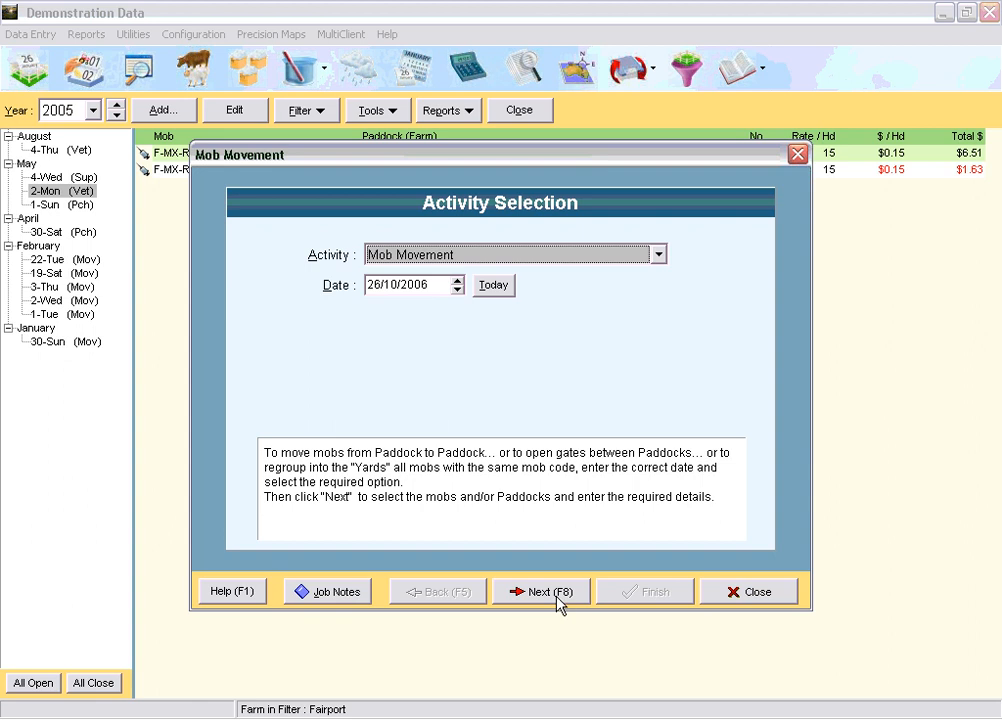
# Begin another mob movement with the F-03-LGR-01C Light Green Ewes in paddock 12, choosing paddocks 02 and 03 as destinations.
pyautogui.click(555, 593)
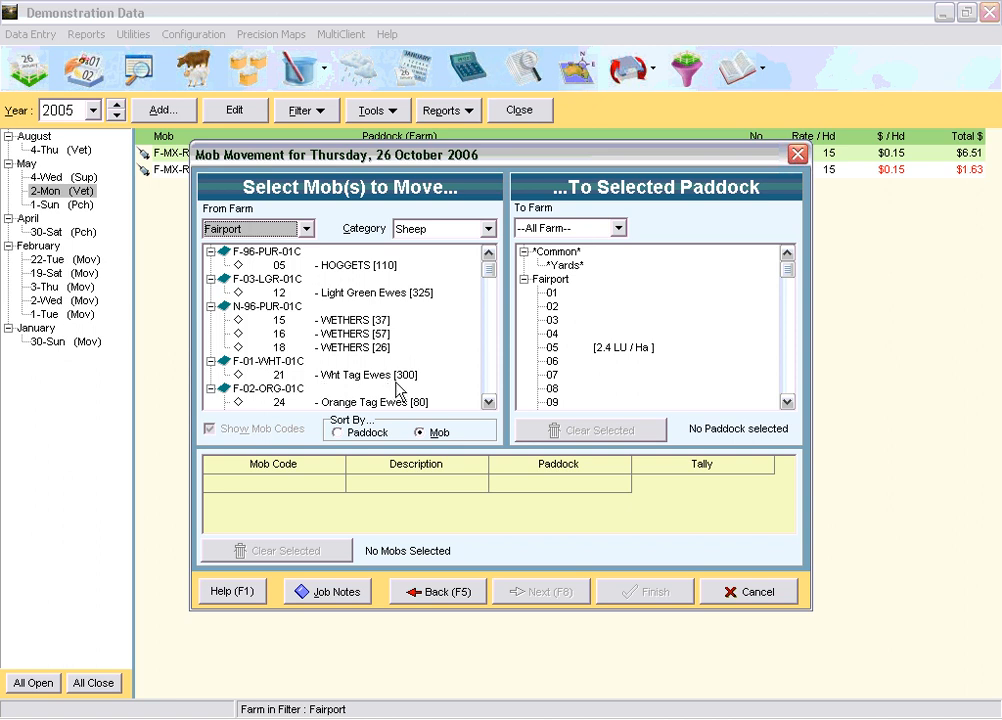
pyautogui.click(355, 294)
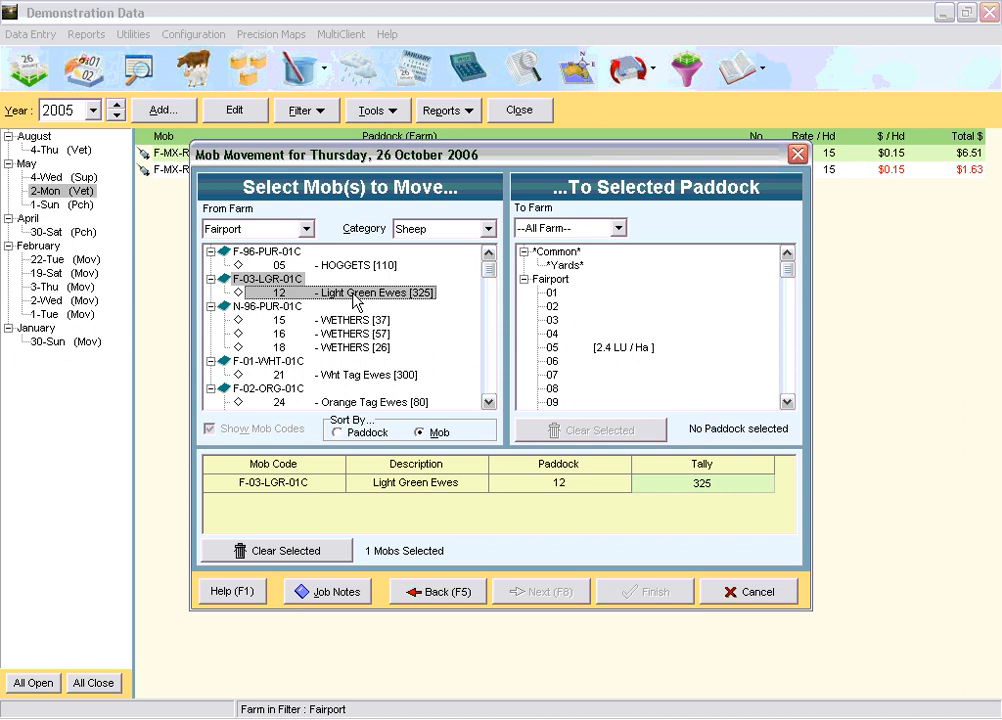
pyautogui.click(552, 306)
pyautogui.keyDown('ctrl'); pyautogui.click(553, 320); pyautogui.keyUp('ctrl')
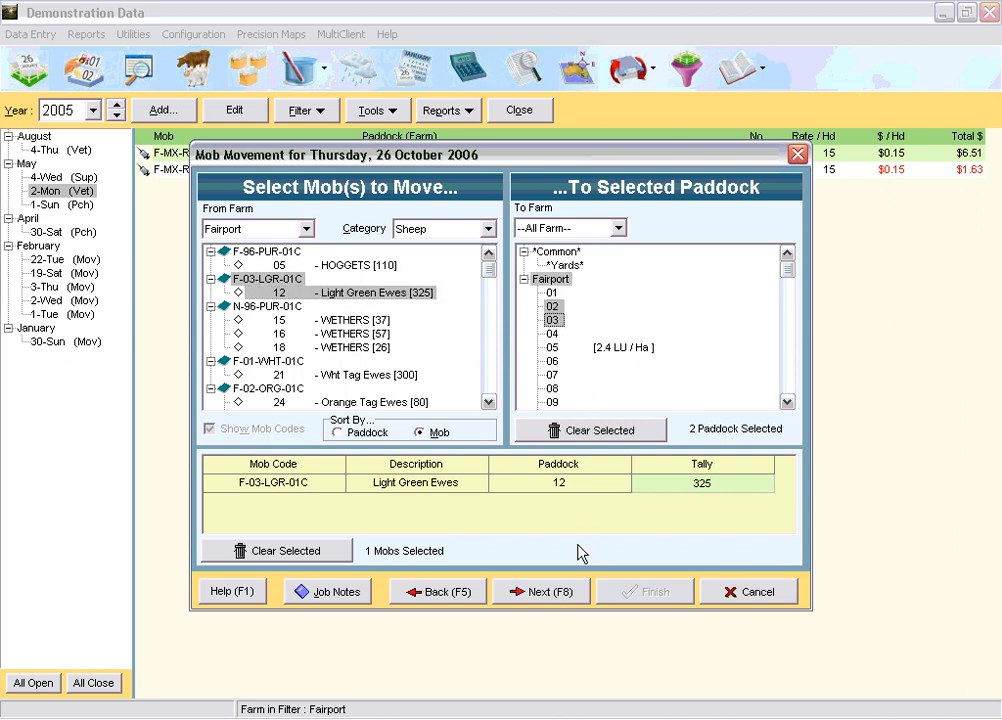
pyautogui.click(545, 597)
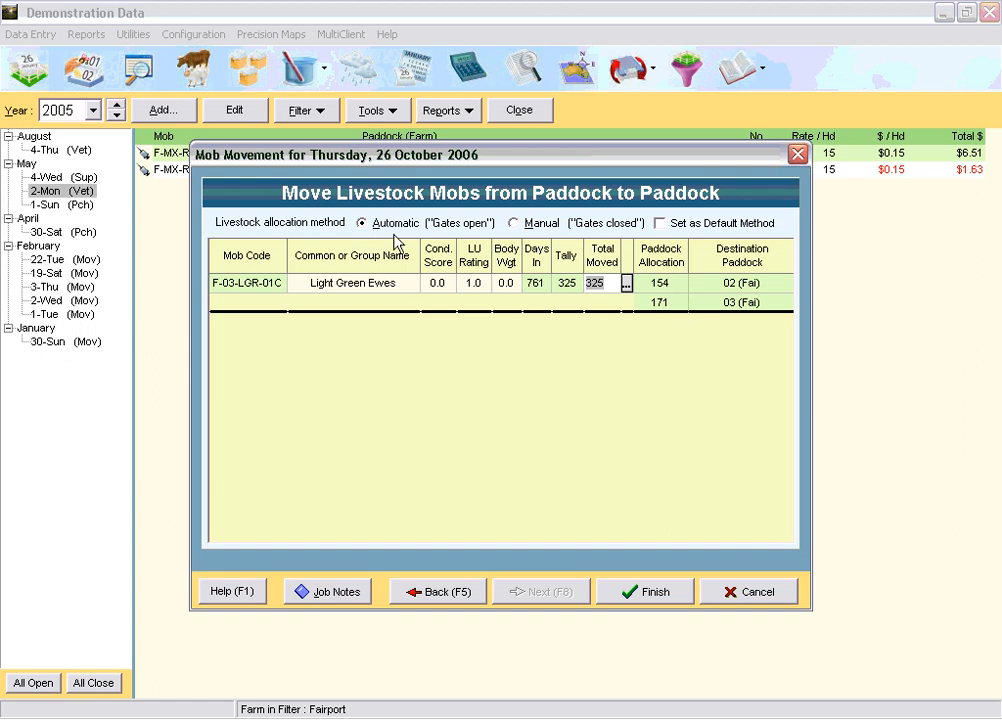
# Use the manual allocation method, assign 130 Light Green Ewes to paddock 02, and complete the movement.
pyautogui.click(513, 223)
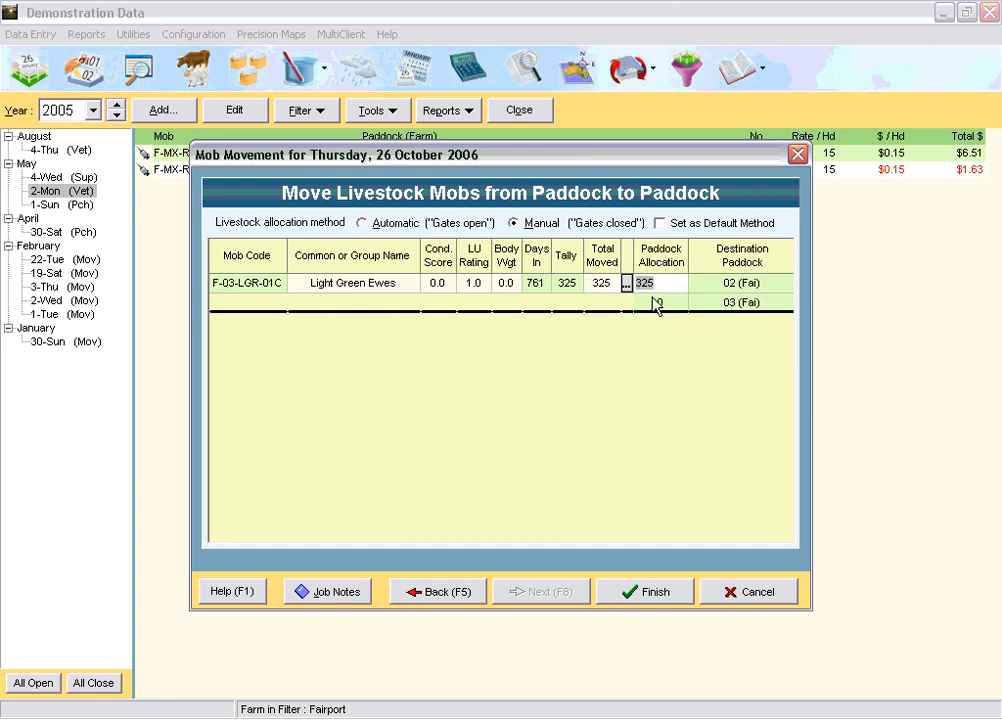
pyautogui.write('130')
pyautogui.press('Tab')
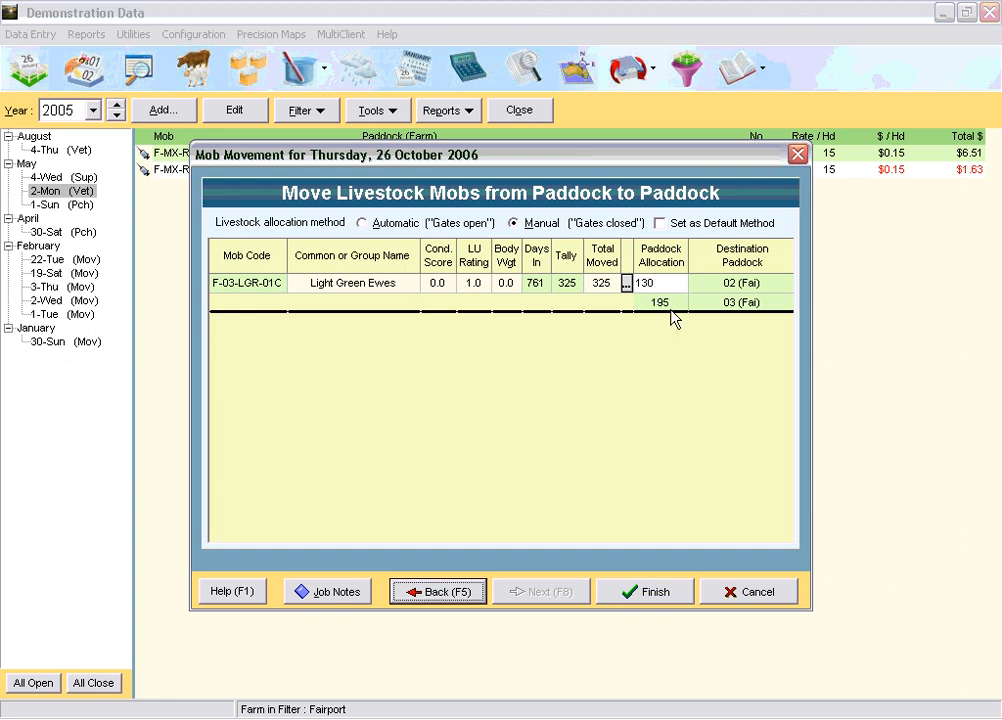
pyautogui.click(656, 596)
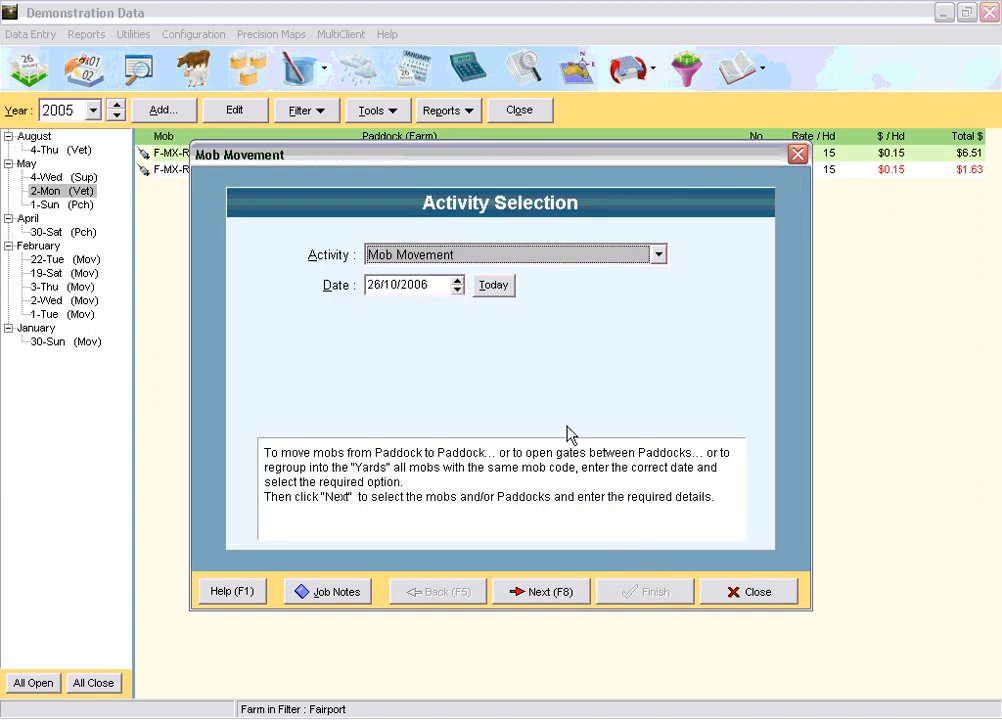
# Start a Veterinary & Manual Tasks activity and select all F-03-LGR-01C and F-96-PUR-01C sheep for treatment.
pyautogui.click(658, 255)
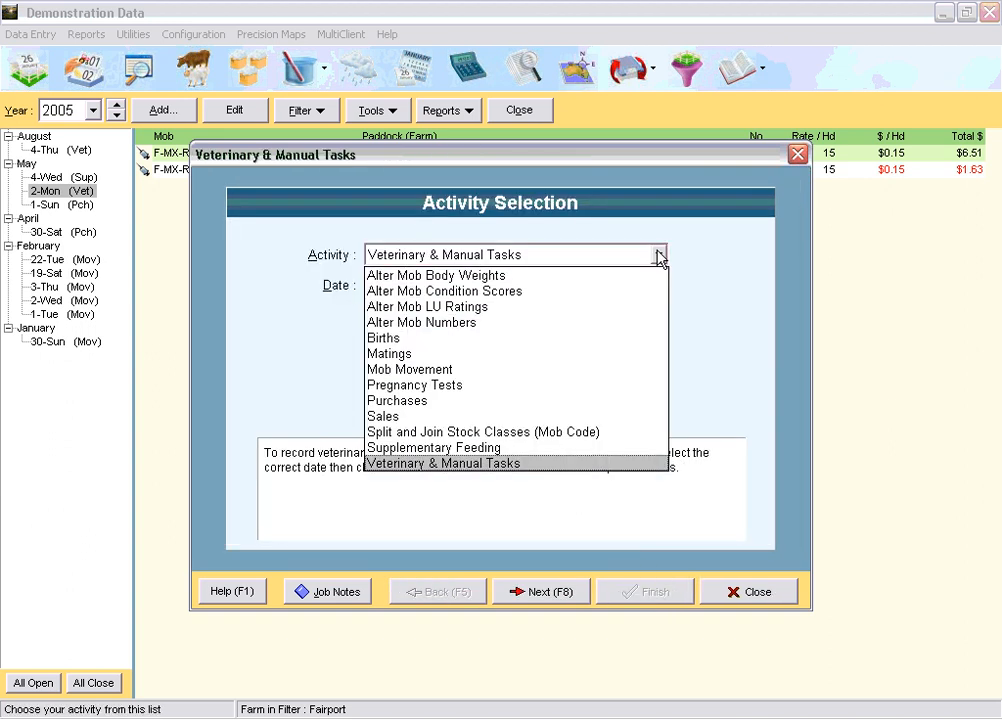
pyautogui.click(606, 468)
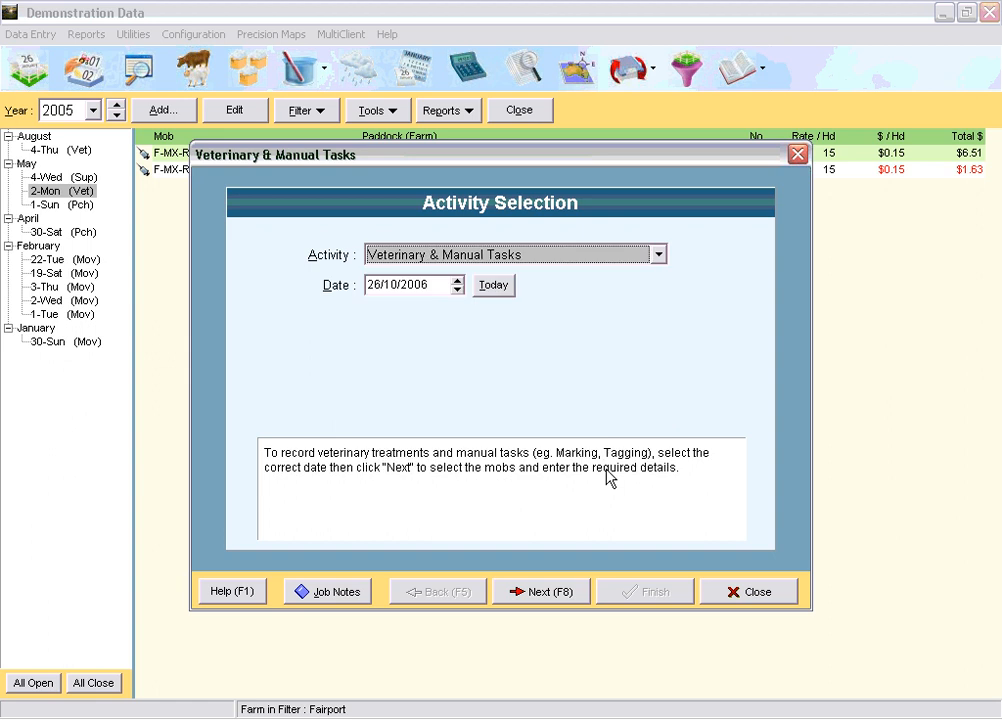
pyautogui.click(540, 592)
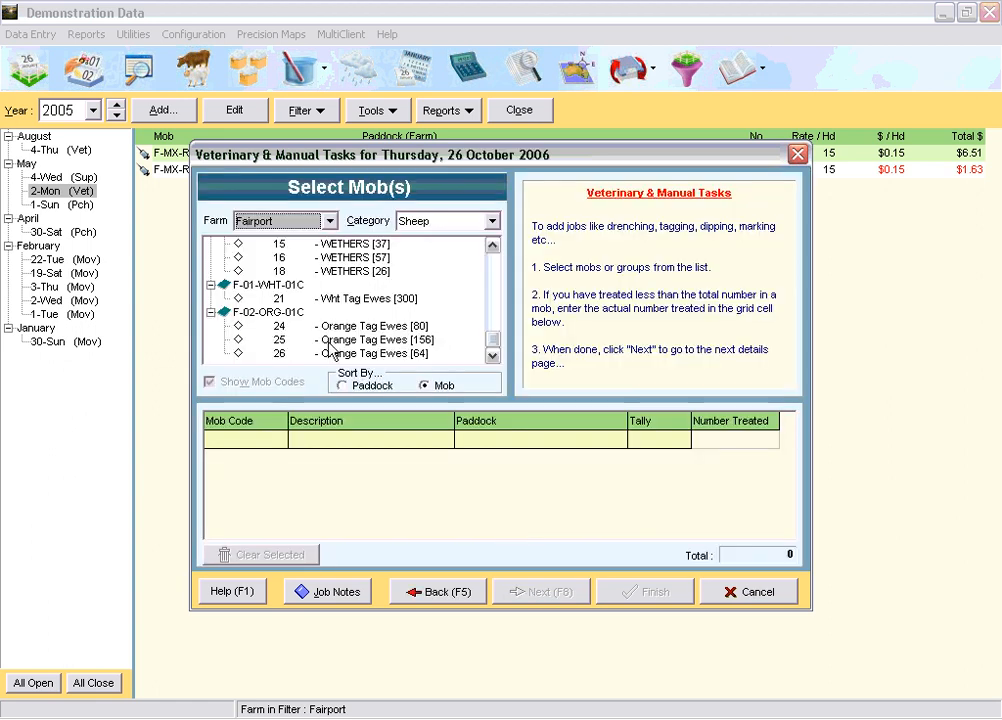
pyautogui.click(494, 245)
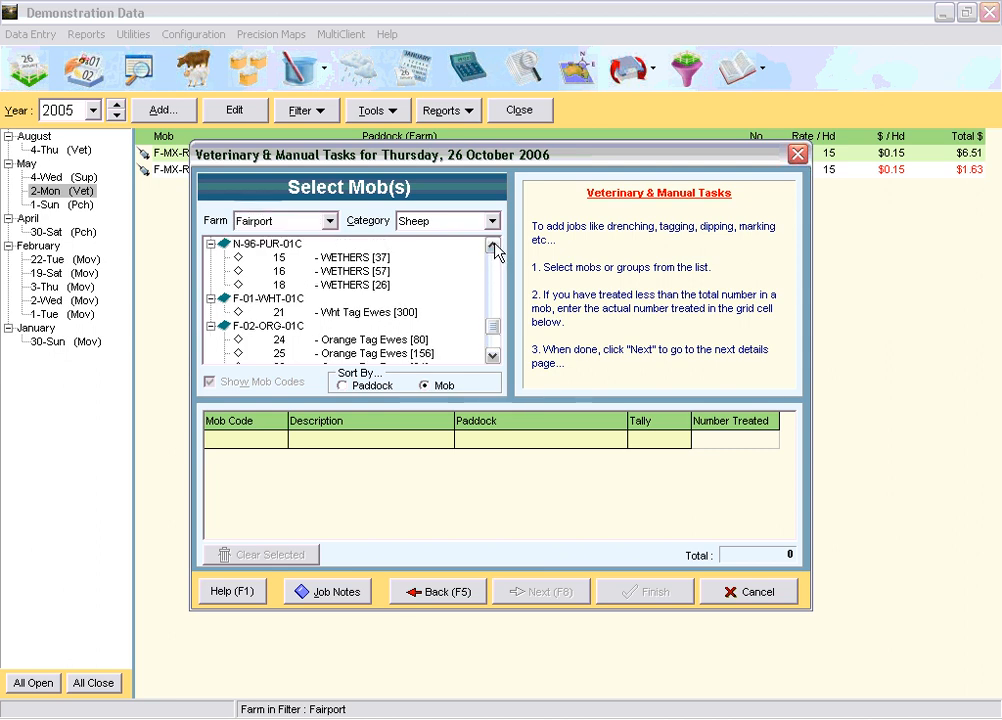
pyautogui.click(262, 245)
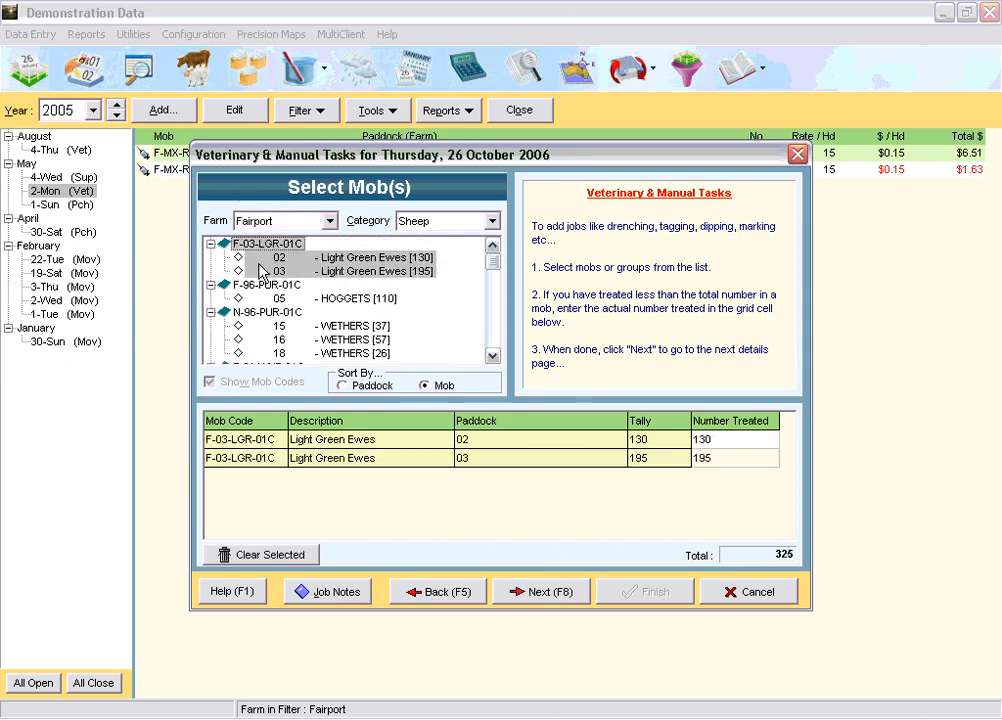
pyautogui.click(261, 287)
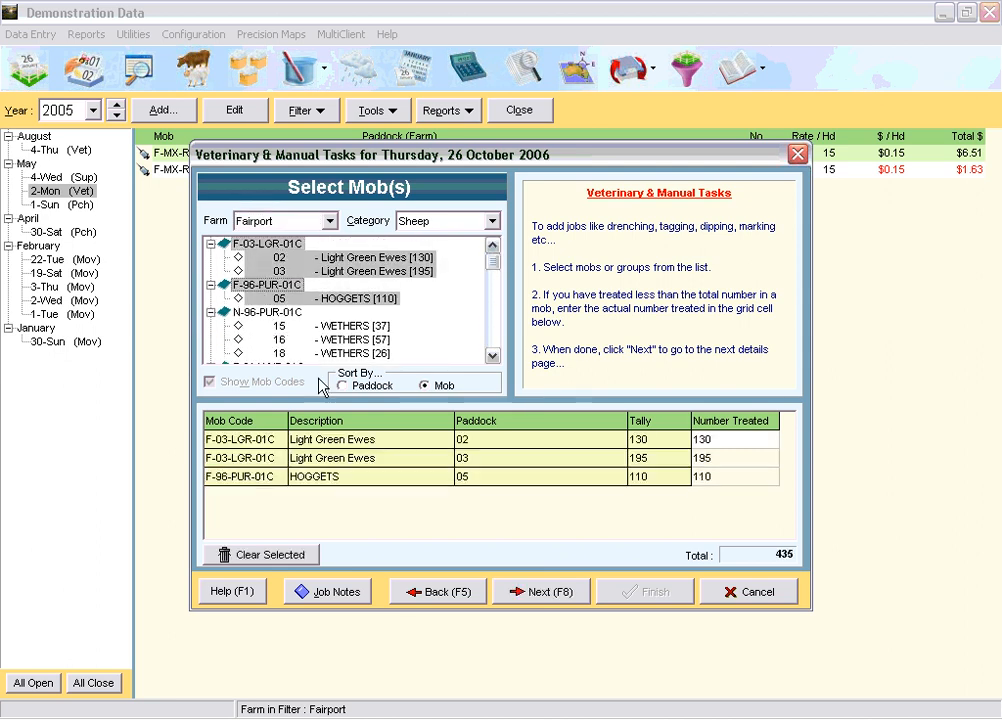
# Add all F-01-WHT-01C and F-02-ORG-01C sheep to the treatment selection and proceed to the treatment details.
pyautogui.click(493, 356)
pyautogui.click(494, 356)
pyautogui.click(275, 311)
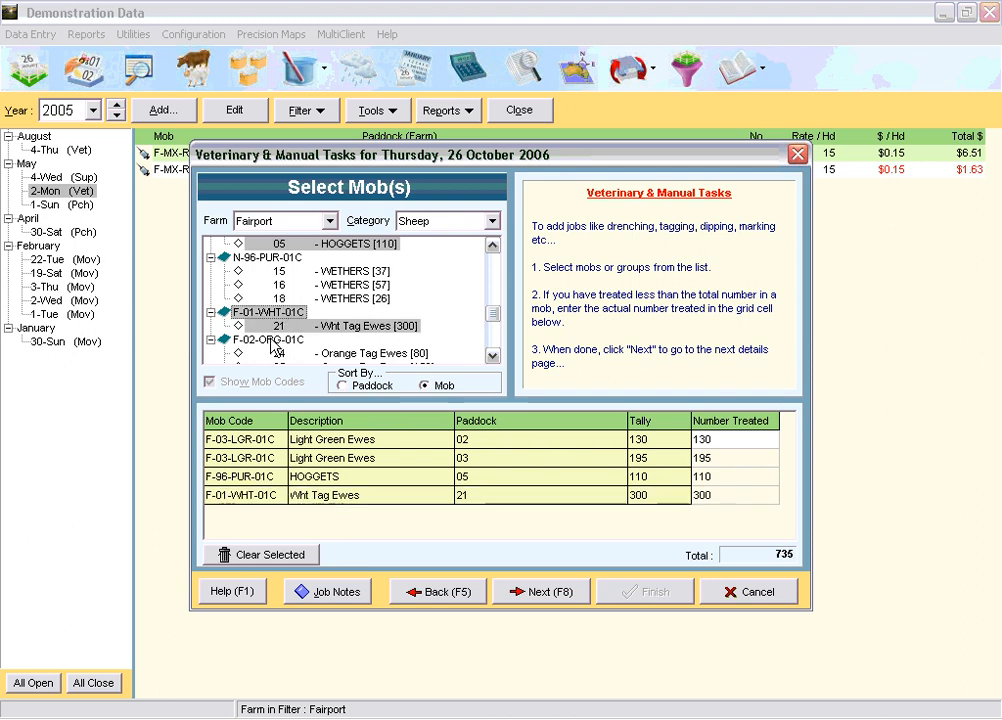
pyautogui.click(274, 339)
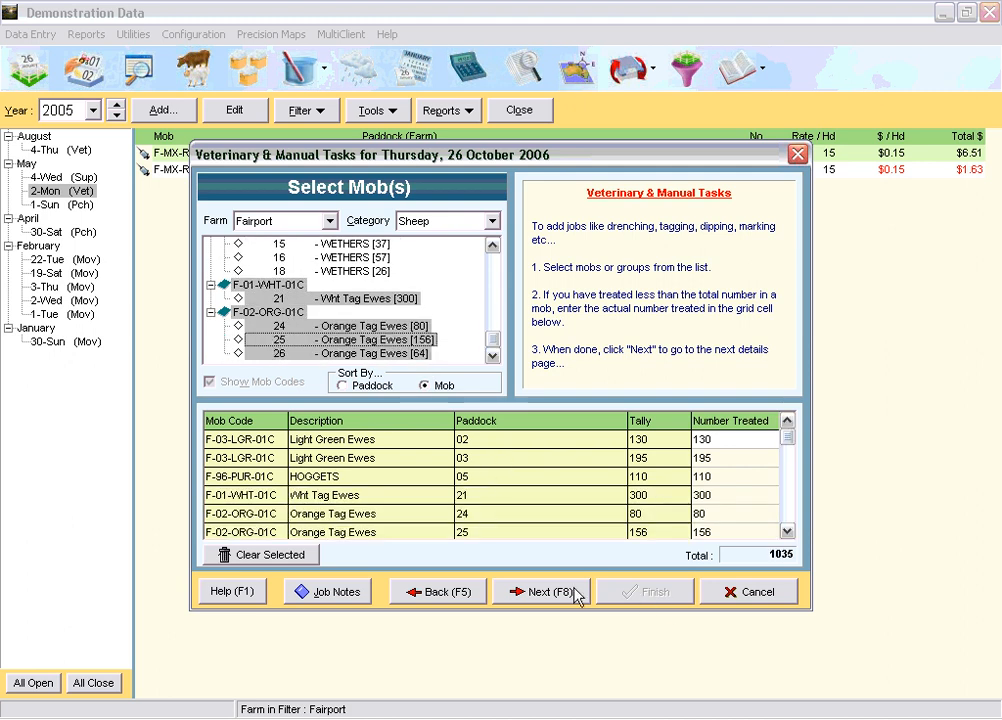
pyautogui.click(542, 595)
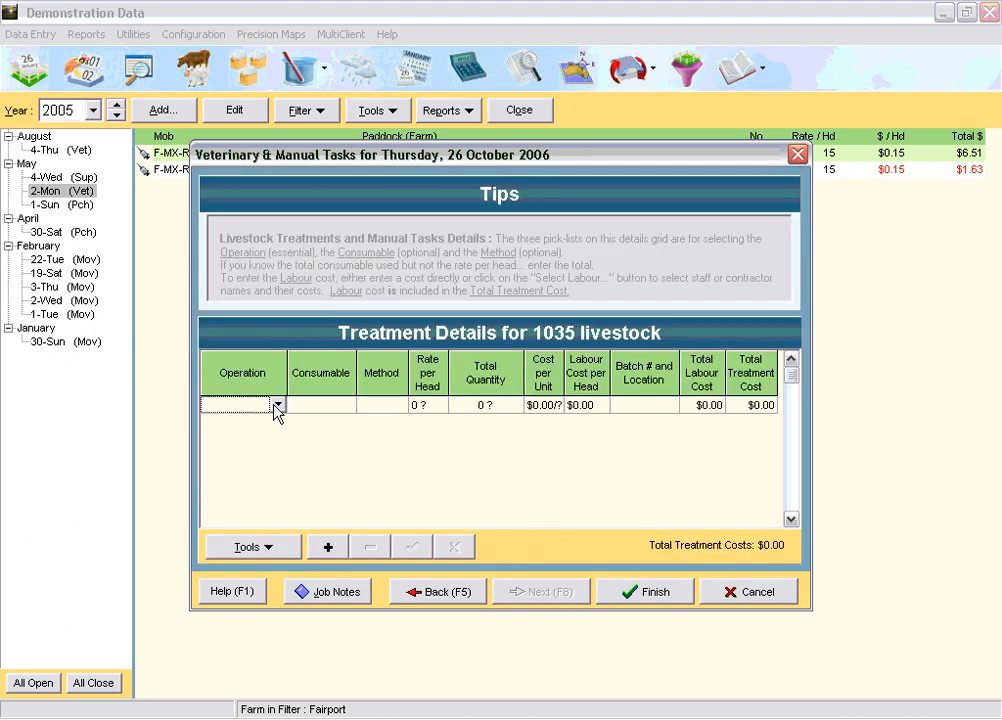
# Set the treatment operation to Drenching, the consumable to Ivomec and the method to ORAL.
pyautogui.click(278, 403)
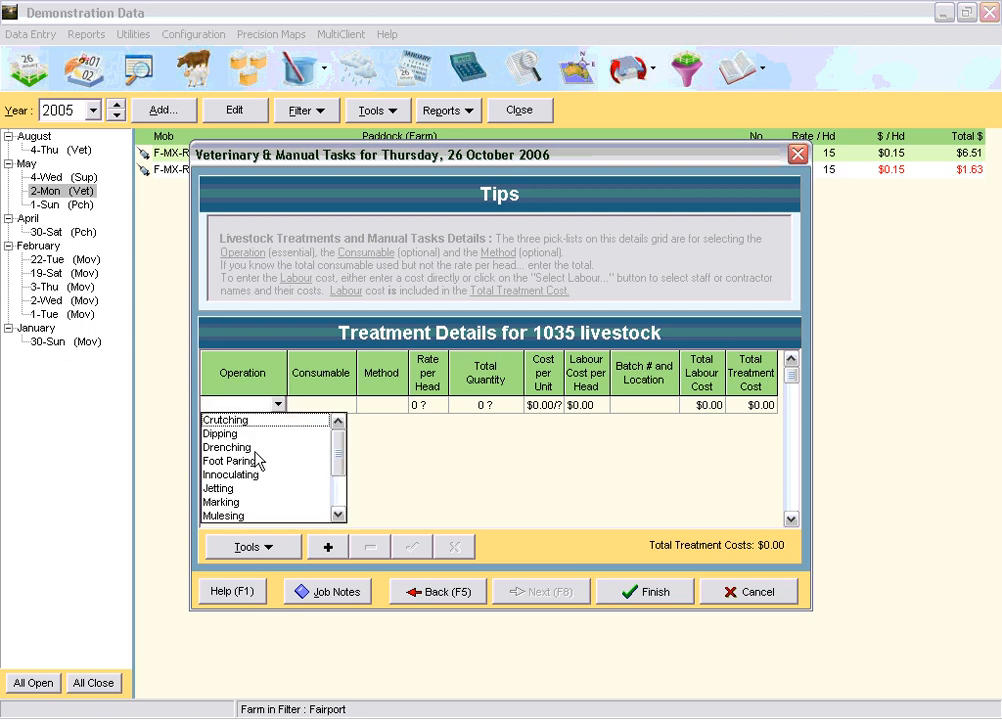
pyautogui.click(271, 449)
pyautogui.click(350, 410)
pyautogui.click(347, 405)
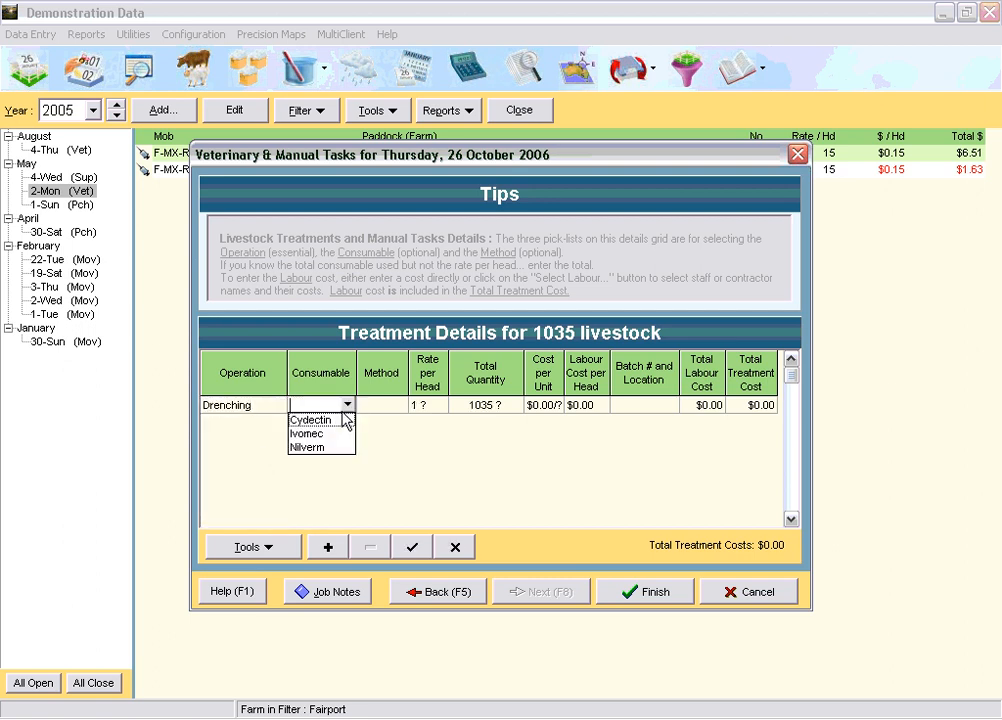
pyautogui.click(319, 435)
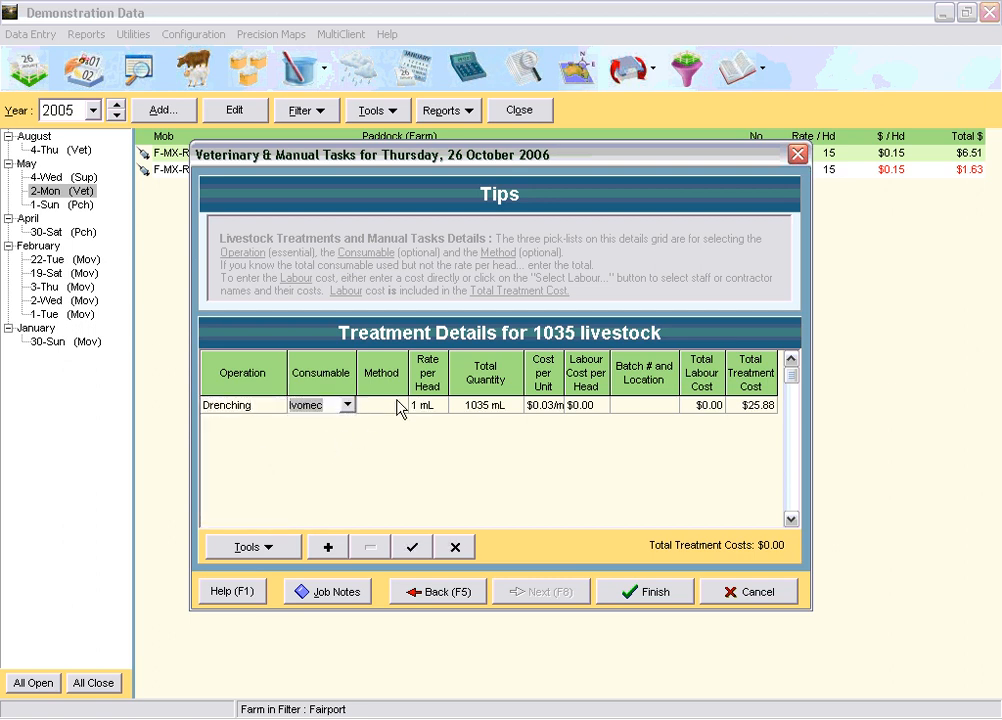
pyautogui.click(400, 406)
pyautogui.click(399, 404)
pyautogui.click(387, 434)
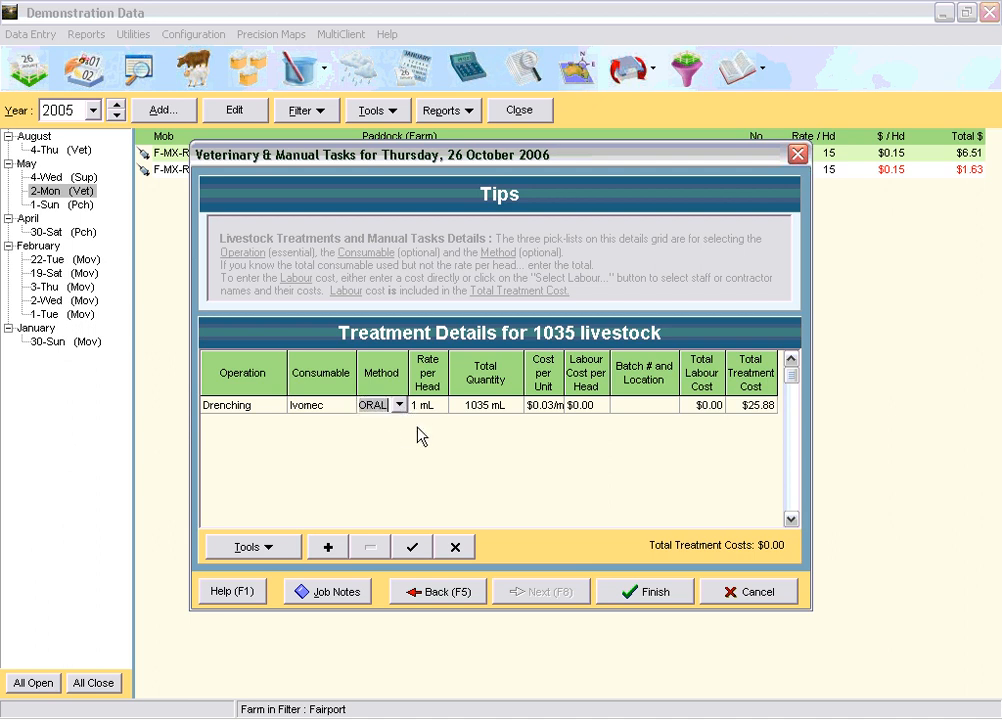
# Set the rate per head to 12 mL and the batch number to 12547, complete the treatment, and close activity entry.
pyautogui.click(422, 404)
pyautogui.write('12')
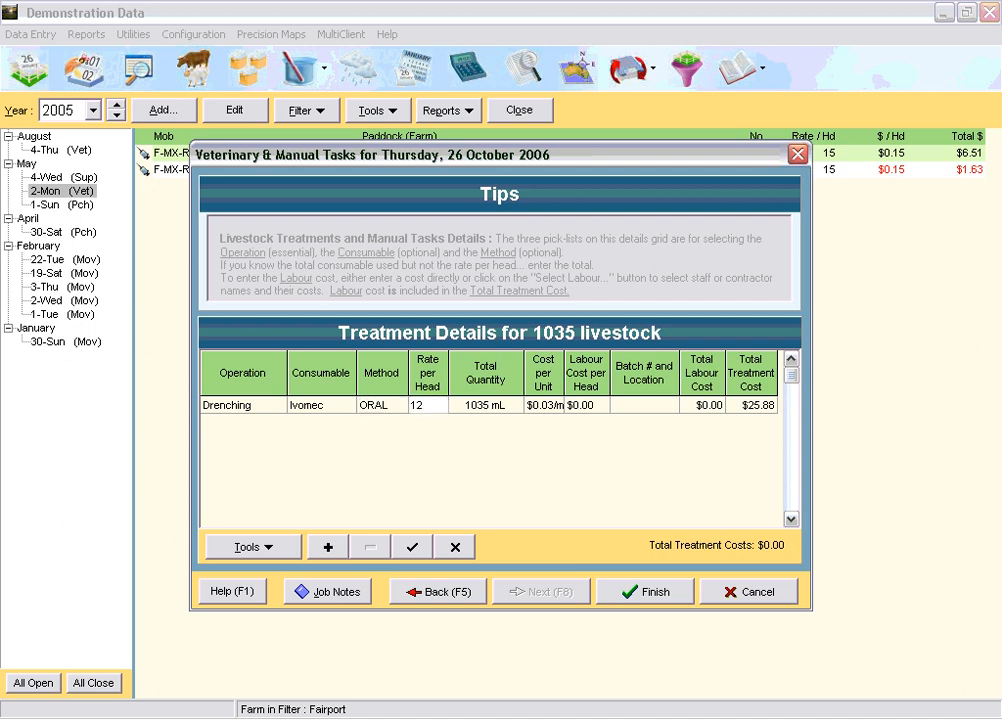
pyautogui.click(675, 410)
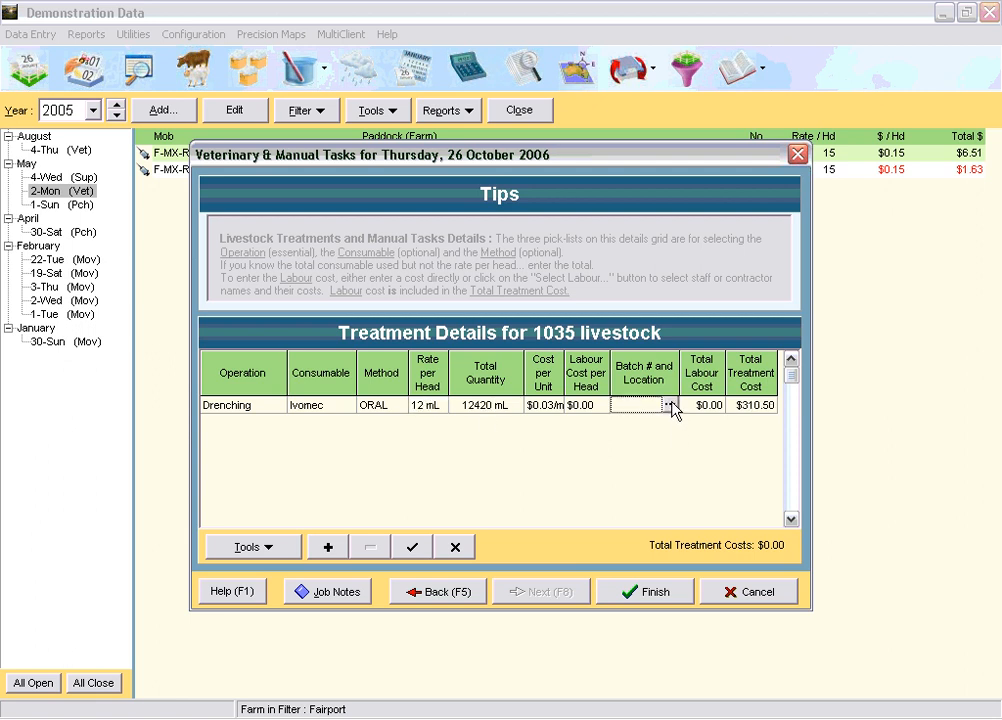
pyautogui.click(642, 404)
pyautogui.click(652, 597)
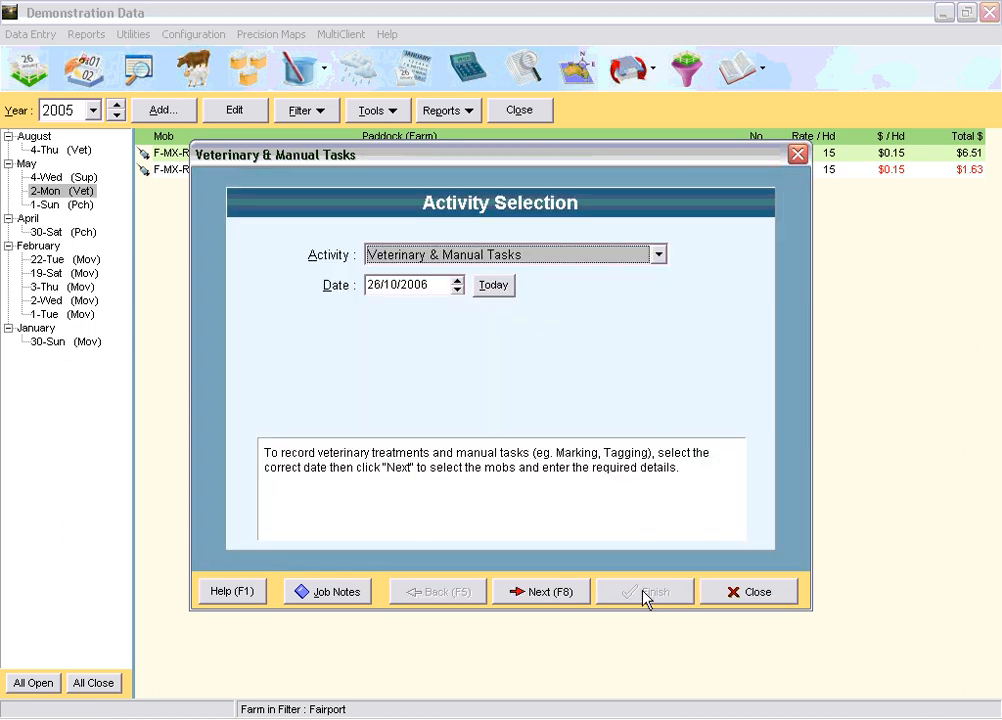
pyautogui.click(757, 595)
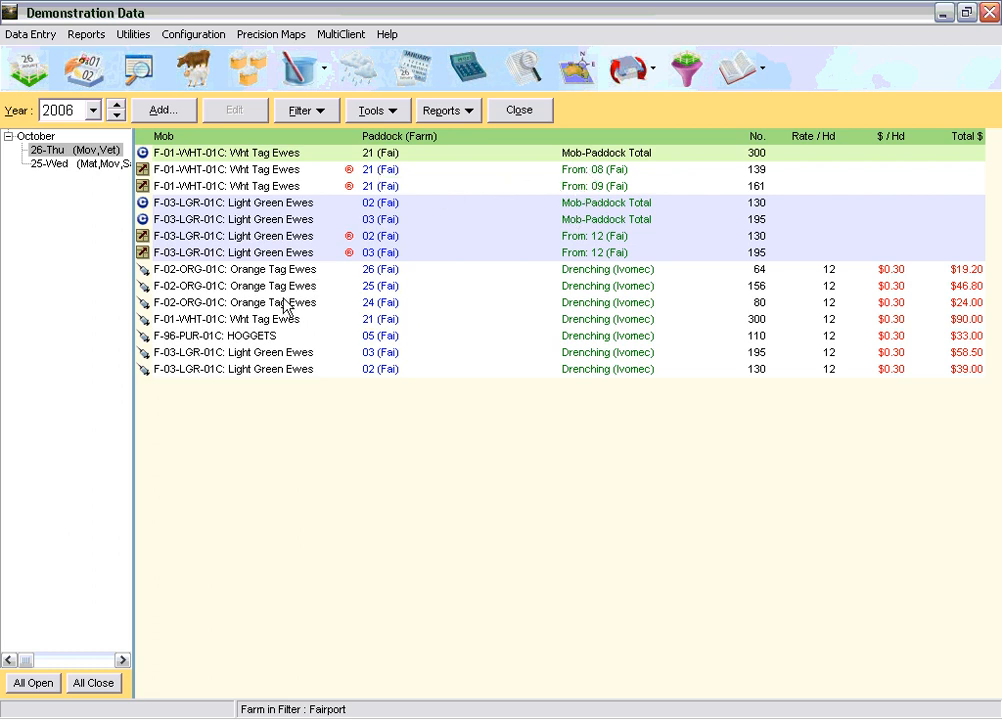
# Reopen the drenching record of the F-01-WHT-01C Wht Tag Ewes, check its mobs, treatment details and costs, and close it without changes.
pyautogui.click(200, 352)
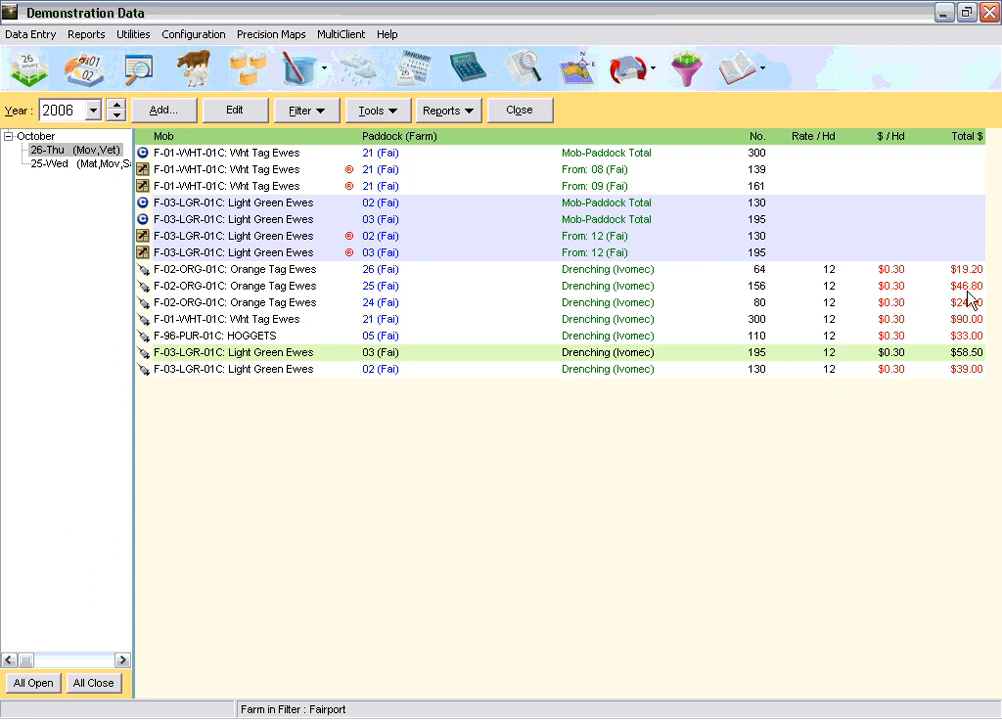
pyautogui.doubleClick(214, 318)
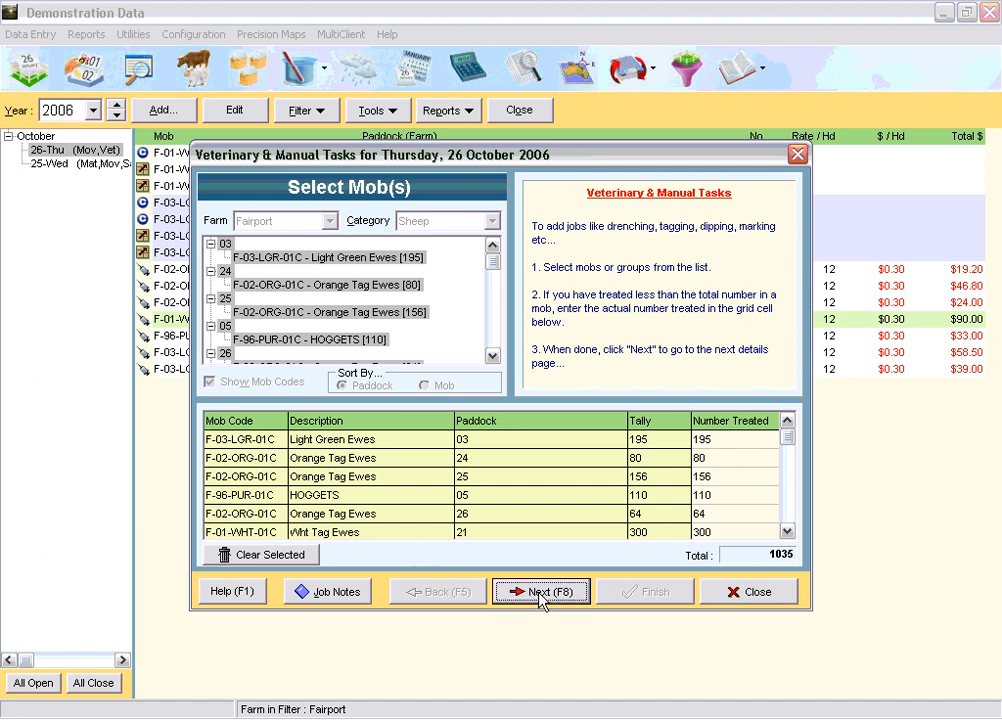
pyautogui.click(539, 593)
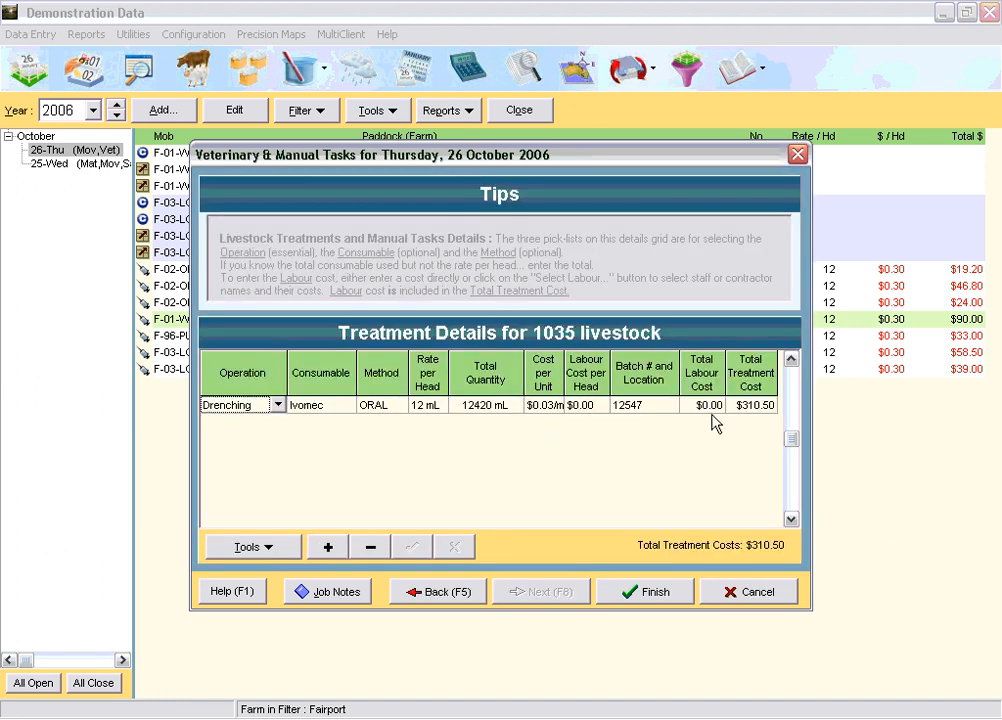
pyautogui.click(757, 594)
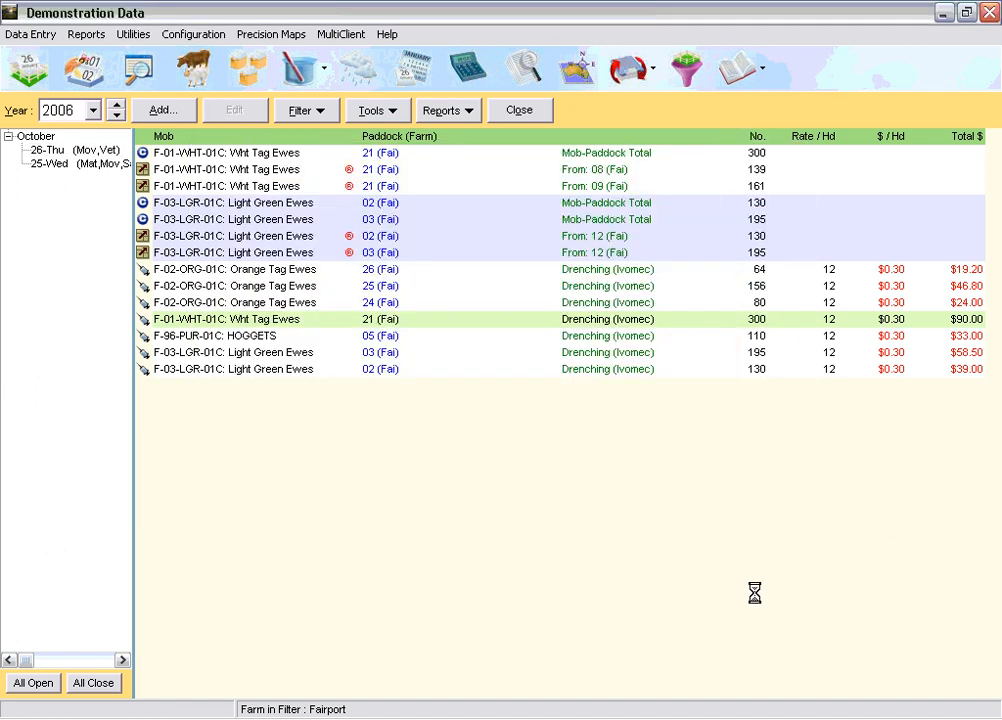
# Review the diary's filter options by activity and by mob code without applying any filter.
pyautogui.click(329, 113)
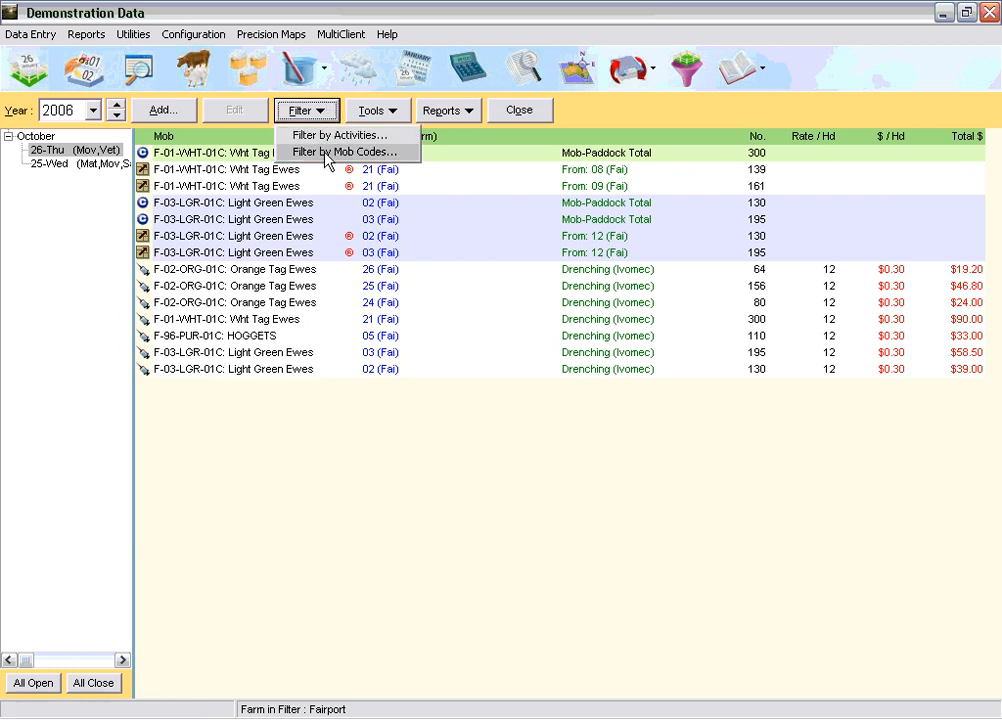
pyautogui.click(330, 136)
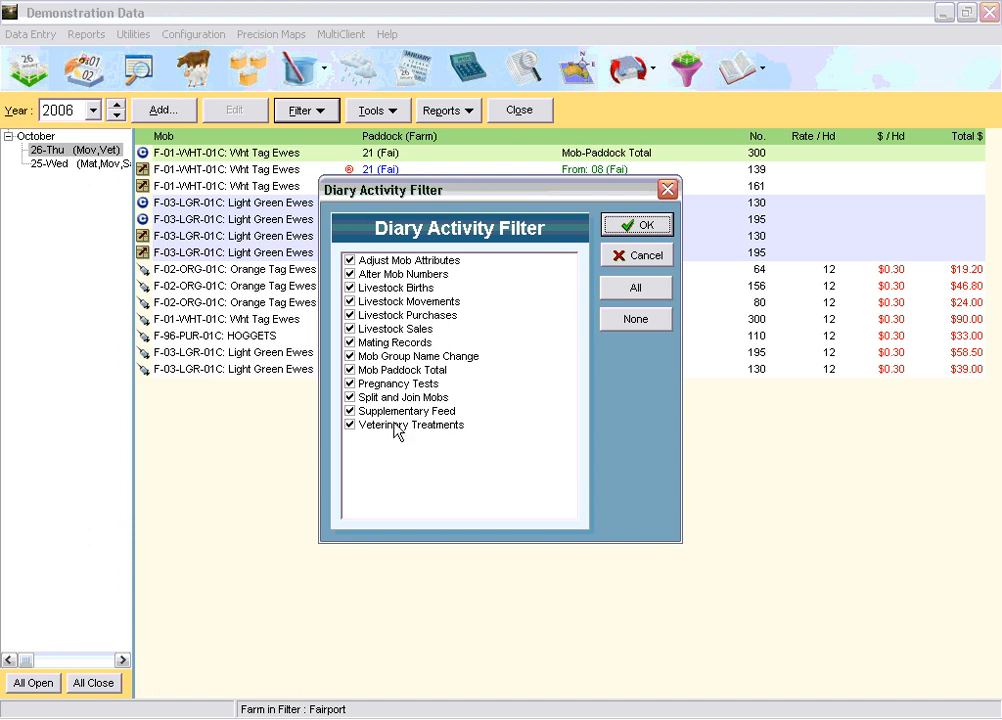
pyautogui.click(640, 256)
pyautogui.click(323, 116)
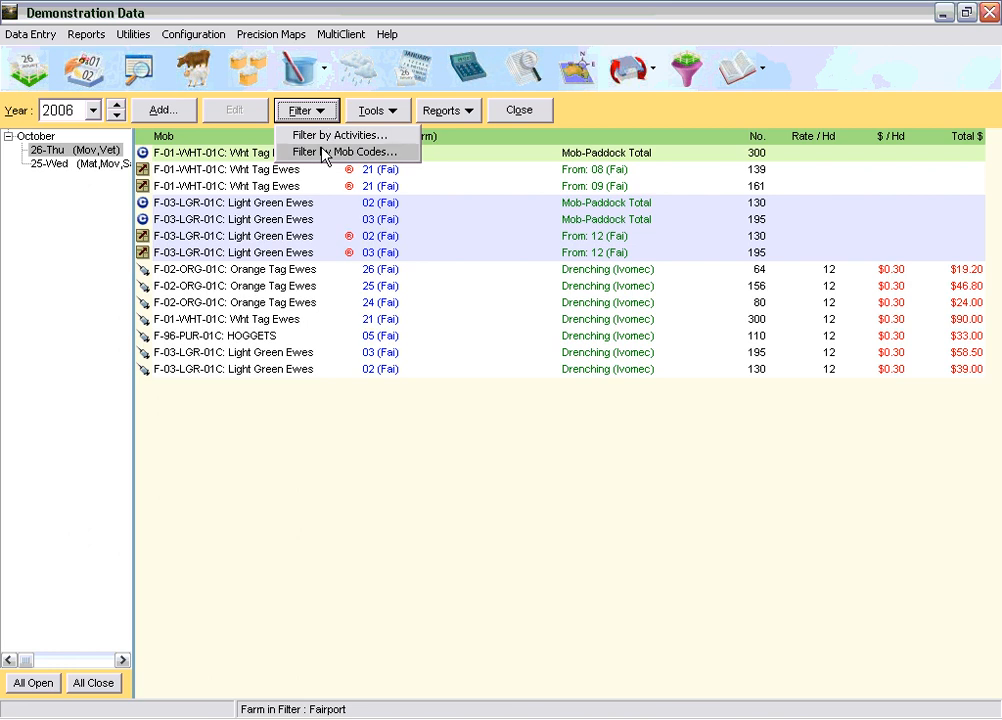
pyautogui.click(324, 151)
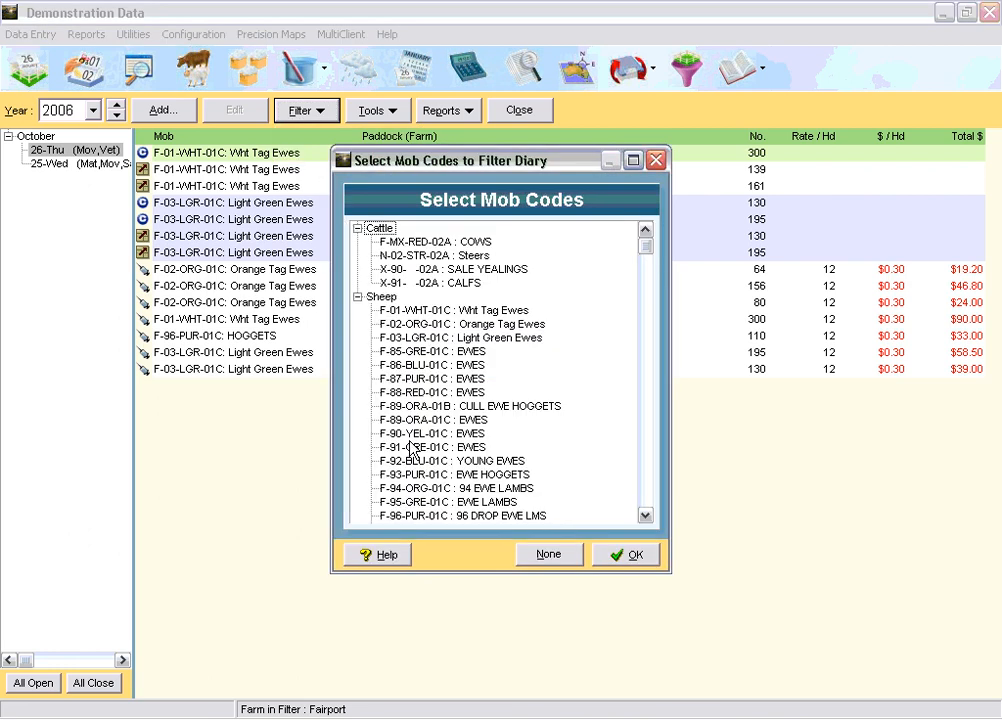
pyautogui.click(622, 556)
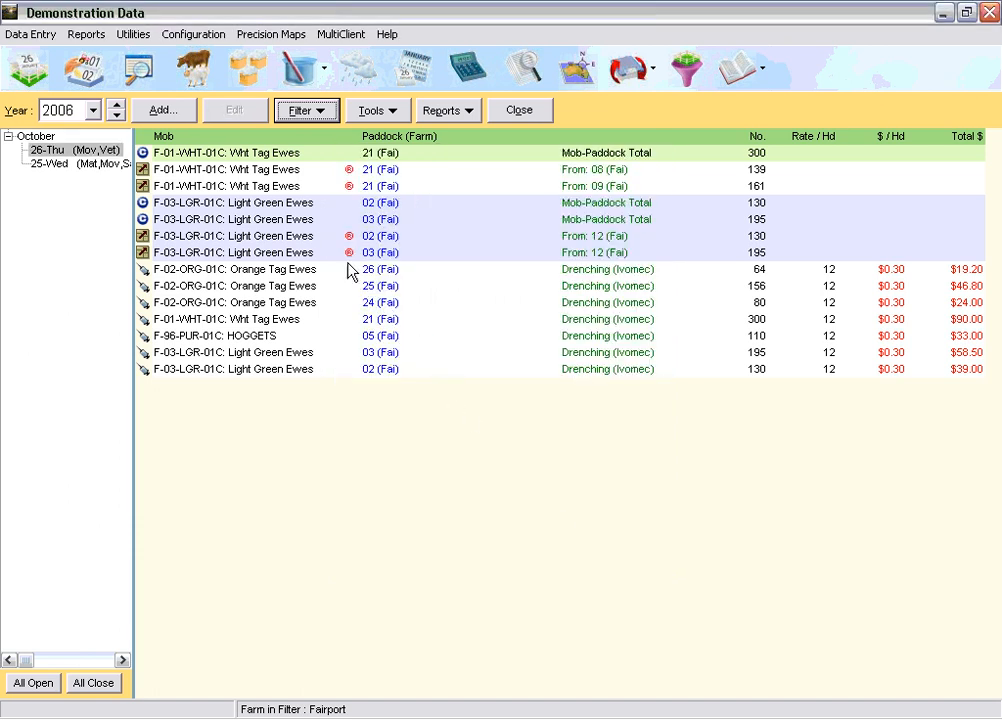
# Look through the livestock diary's available reports and the selection of livestock graphs, leaving without showing a graph.
pyautogui.click(462, 118)
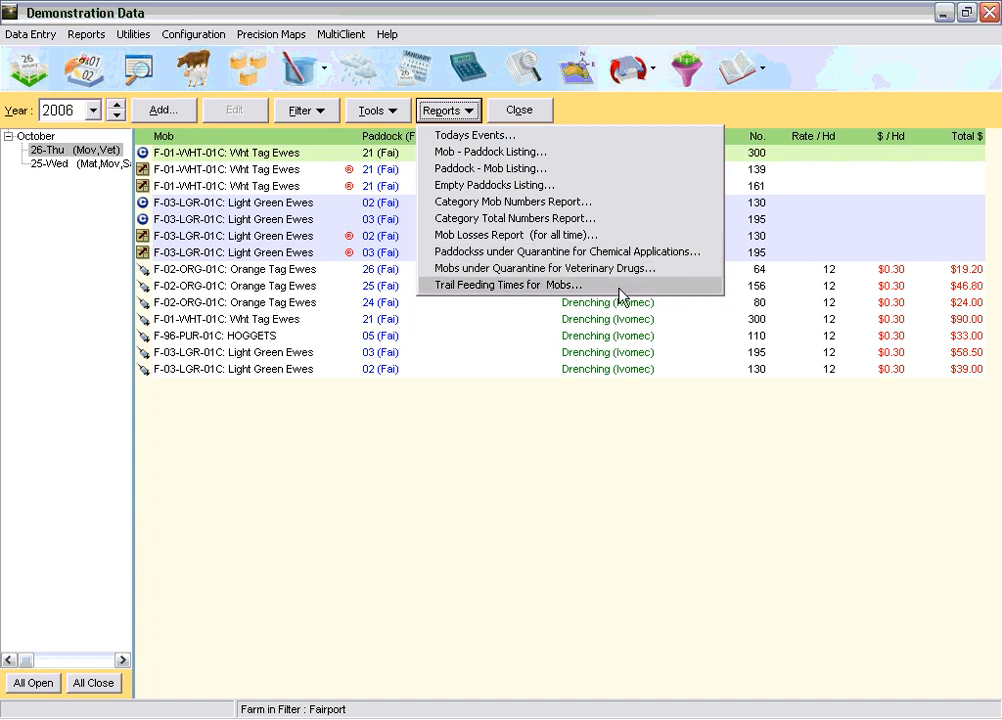
pyautogui.click(385, 338)
pyautogui.click(86, 36)
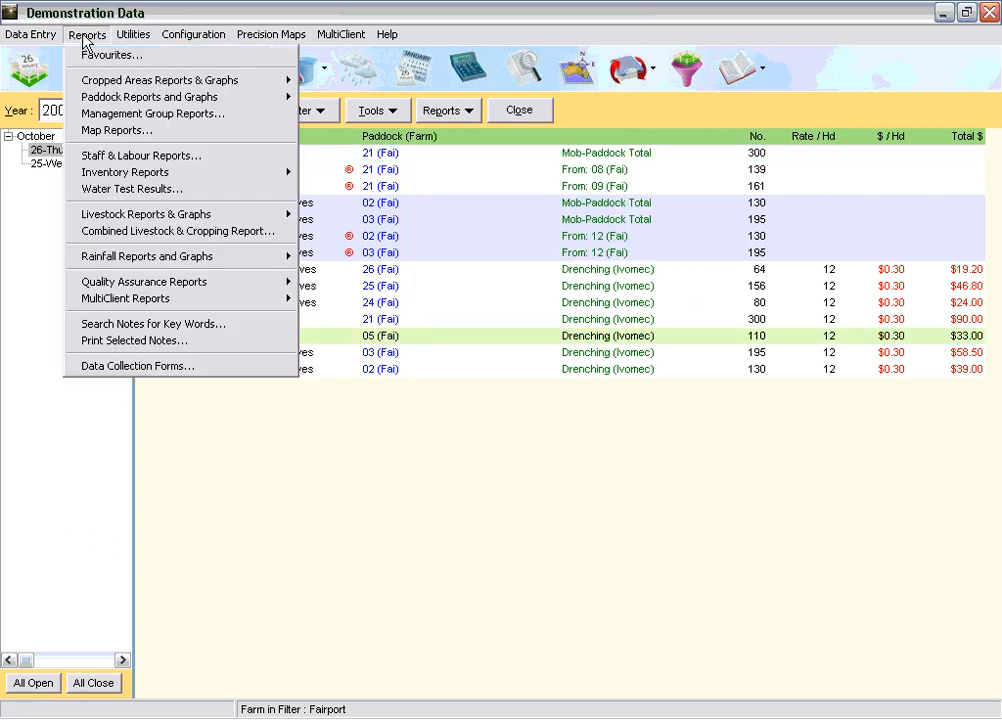
pyautogui.moveTo(133, 220)
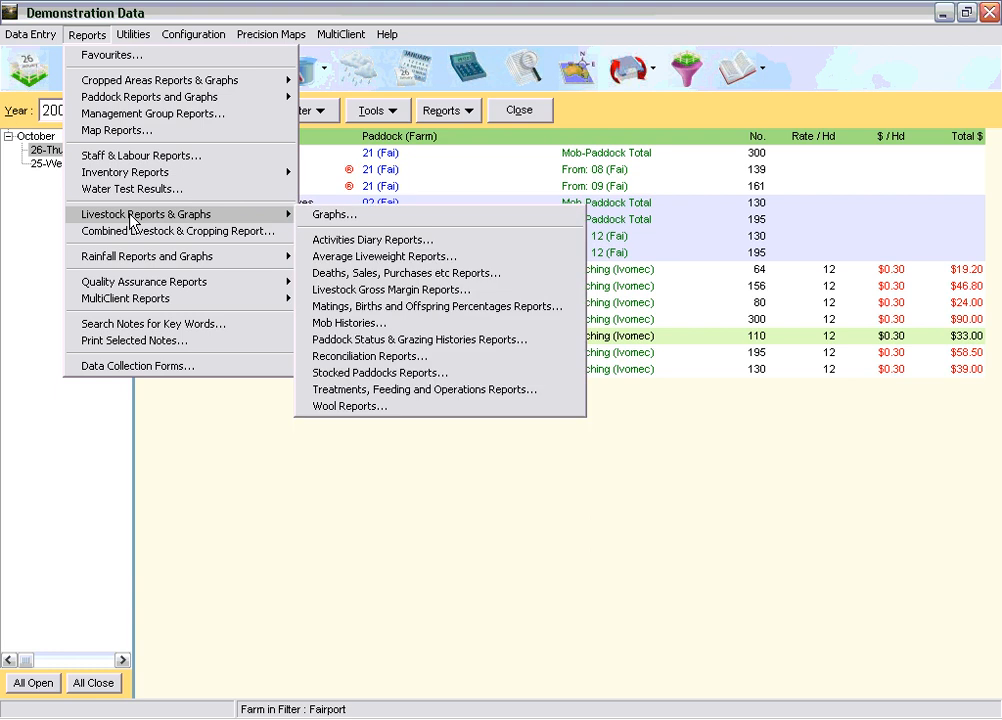
pyautogui.click(338, 216)
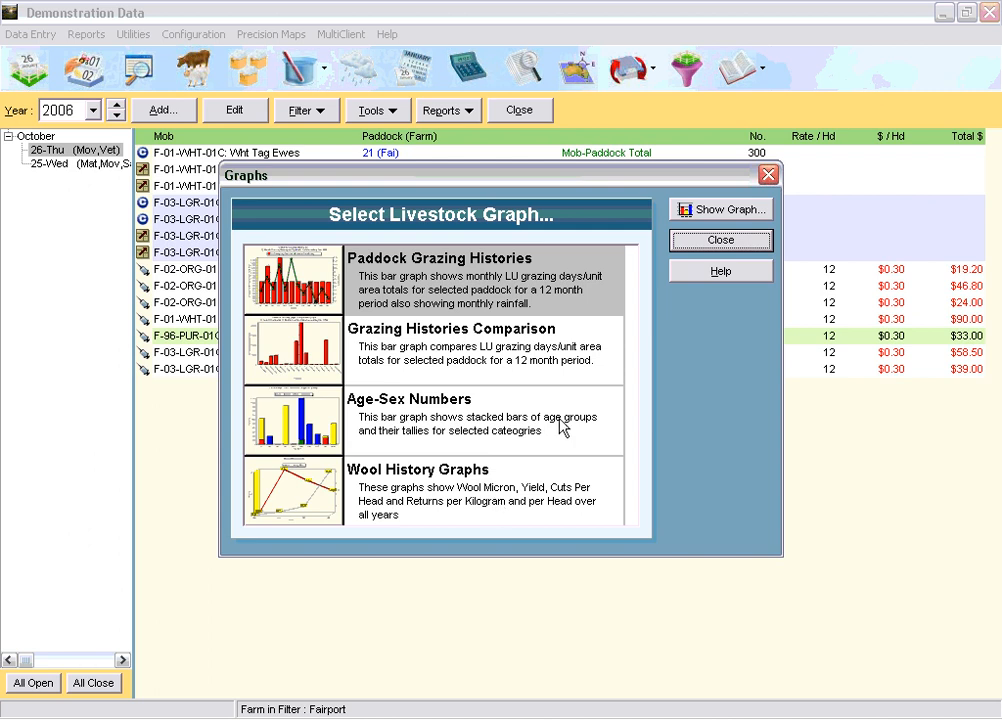
pyautogui.click(718, 240)
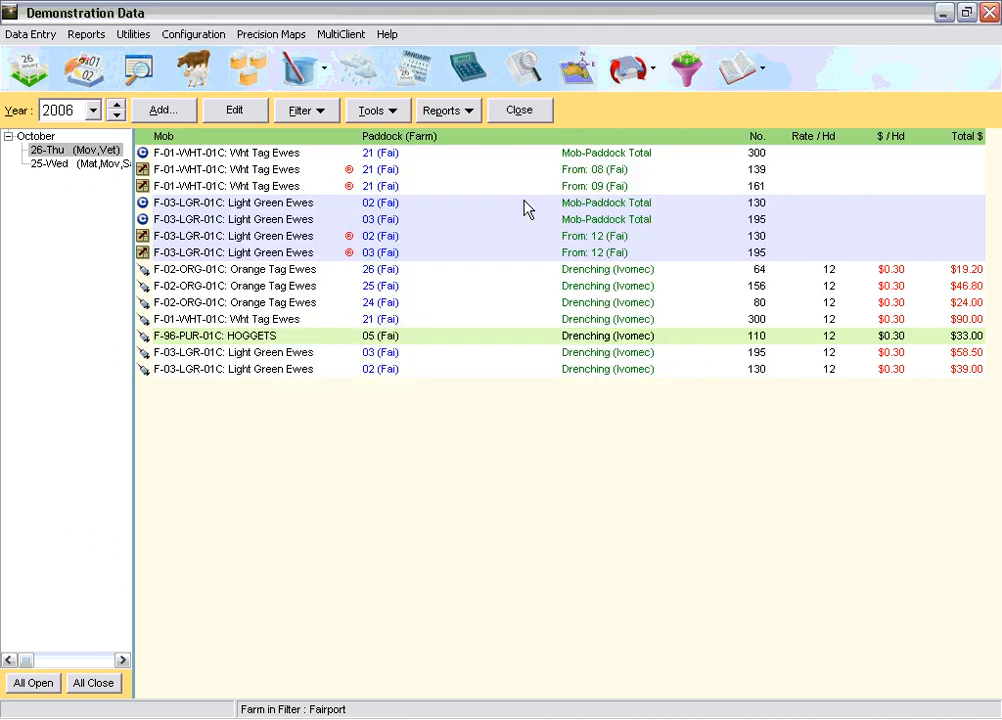
# Open the Livestock Gross Margin Reports and choose the Livestock Gross Margins by Paddocks report.
pyautogui.click(86, 34)
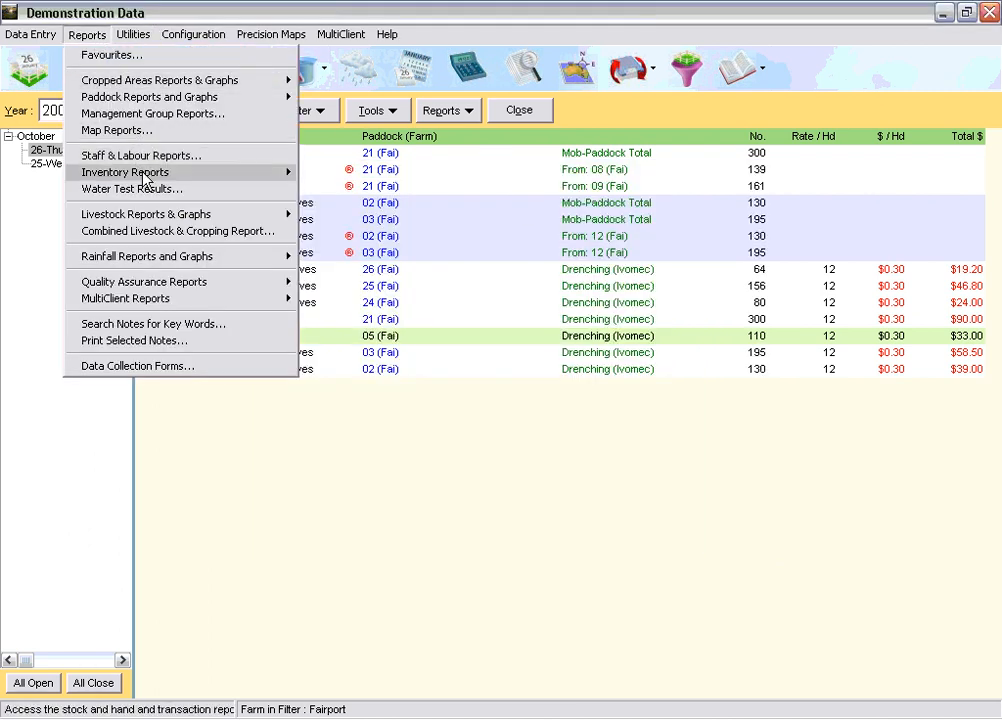
pyautogui.moveTo(143, 214)
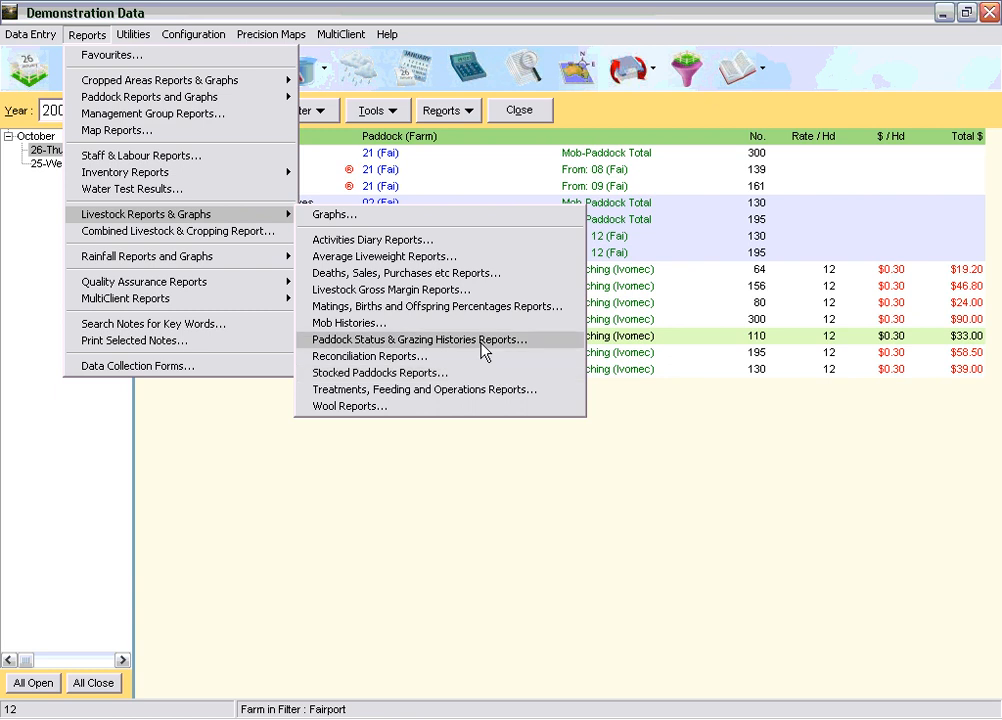
pyautogui.click(476, 290)
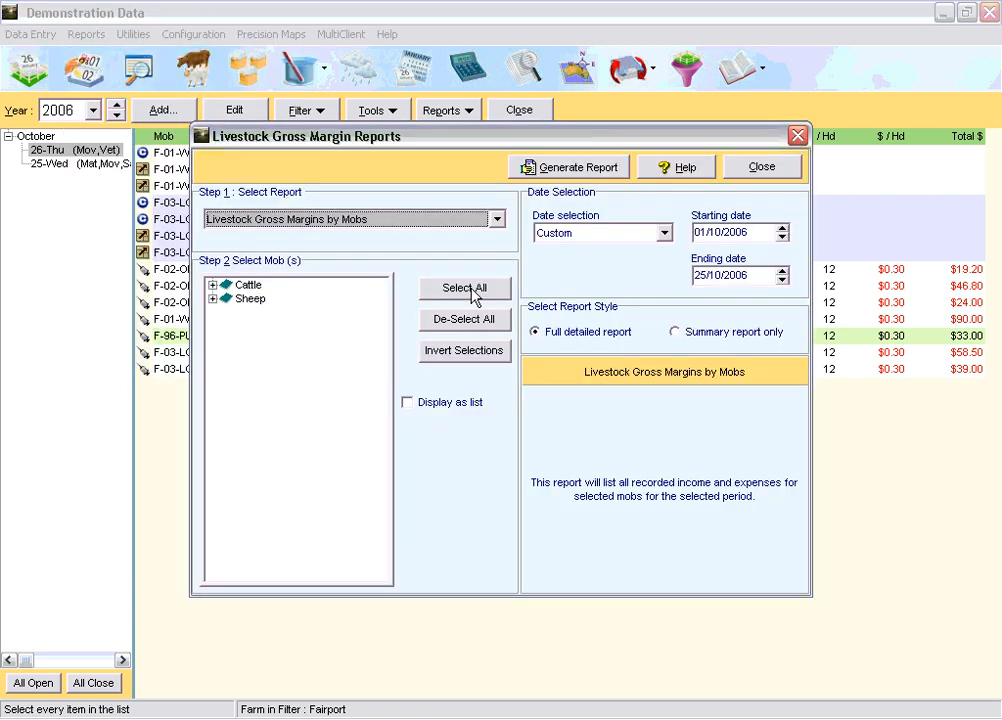
pyautogui.click(496, 220)
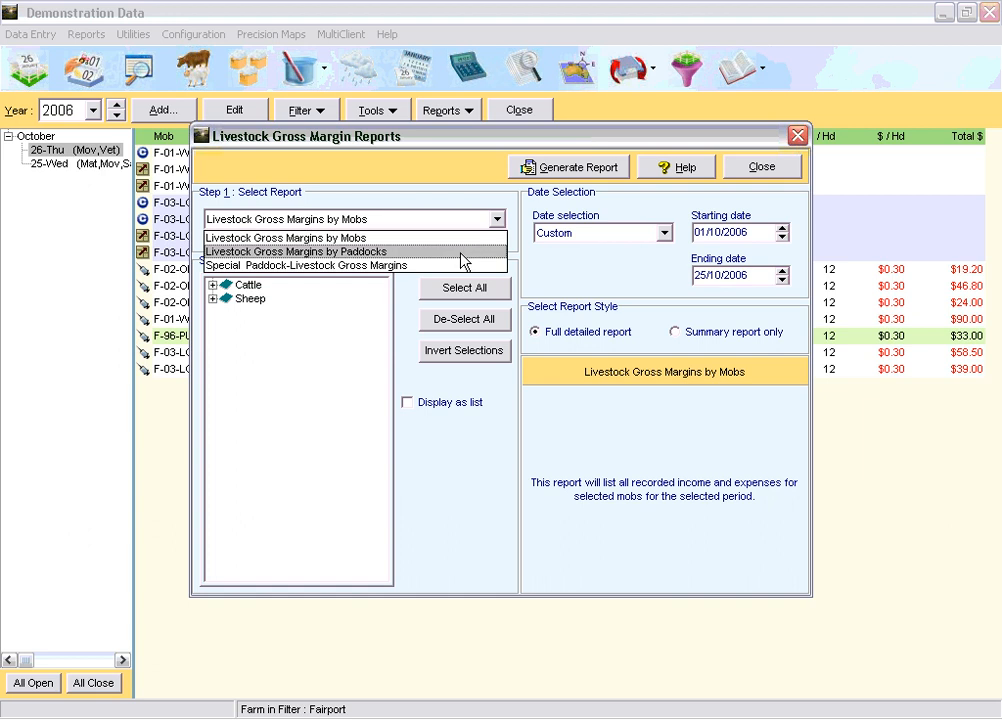
pyautogui.click(463, 252)
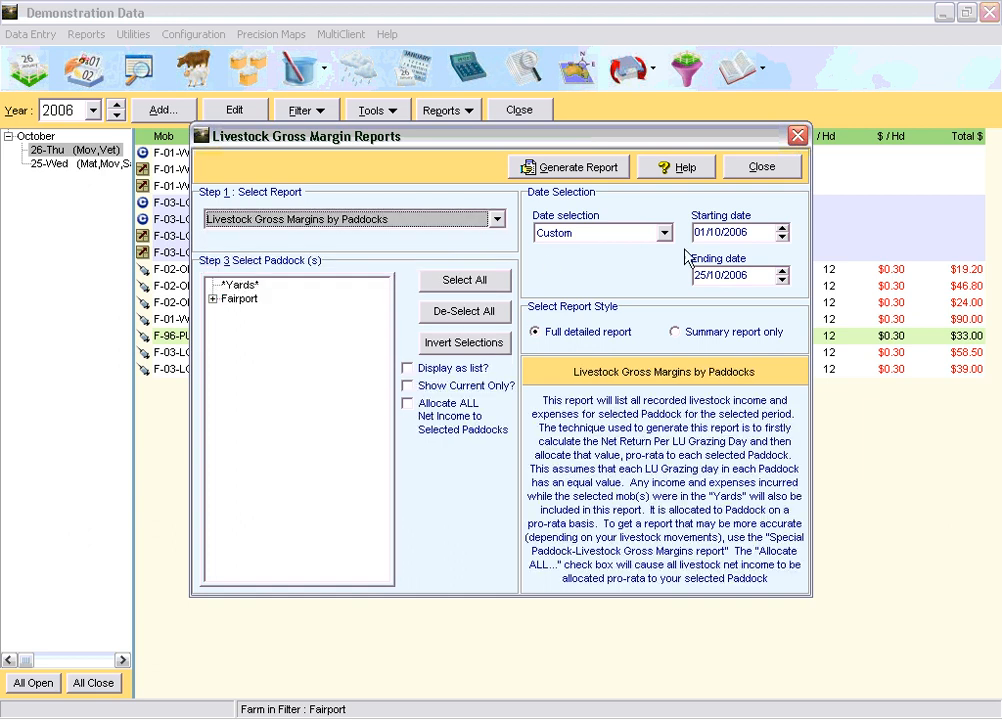
# Set the report's starting date to 31/10/2002 and generate the paddock gross margin report.
pyautogui.click(782, 238)
pyautogui.click(756, 234)
pyautogui.click(782, 237)
pyautogui.click(782, 237)
pyautogui.click(782, 237)
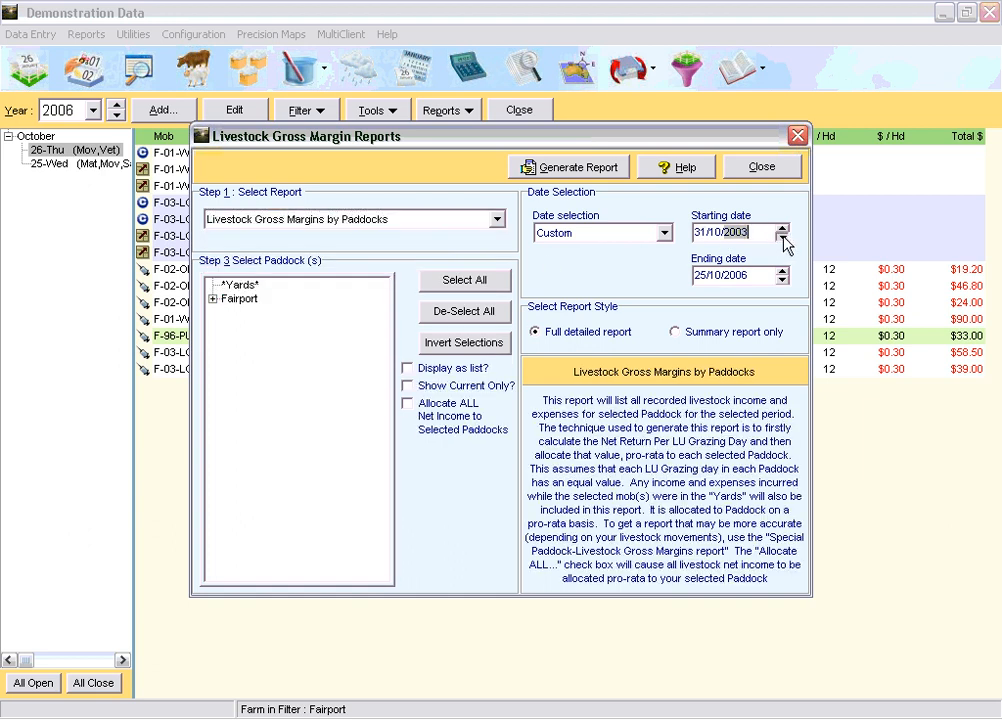
pyautogui.click(782, 237)
pyautogui.click(592, 166)
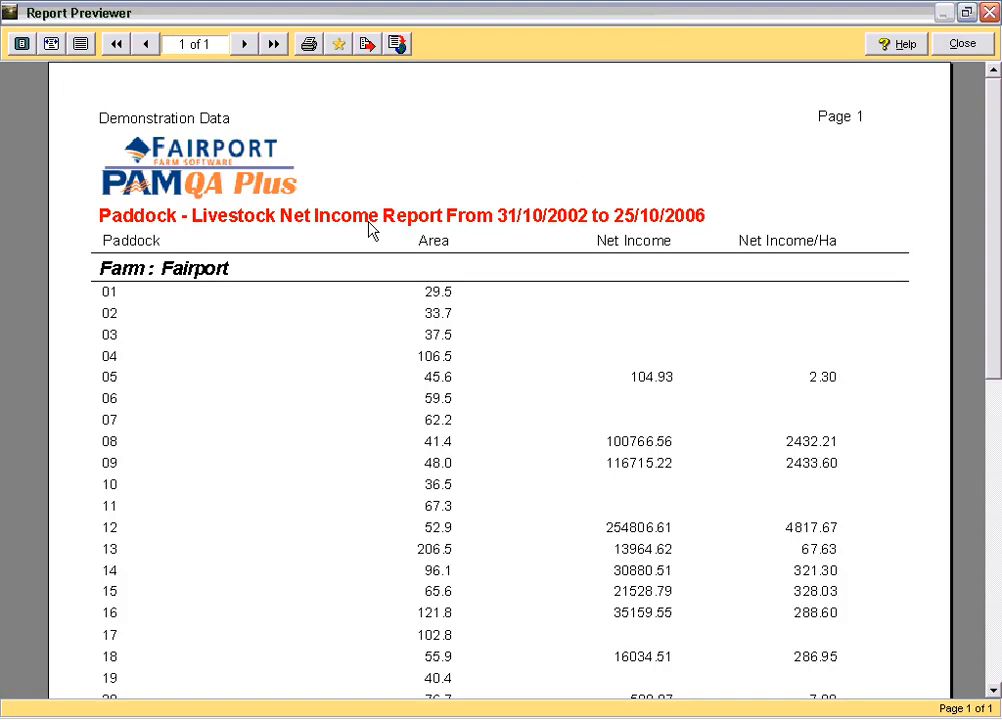
# Examine the net income and net income per hectare for each Fairport paddock, and close the report preview.
pyautogui.scroll(-3, 370, 230)
pyautogui.scroll(-3, 366, 230)
pyautogui.scroll(3, 366, 230)
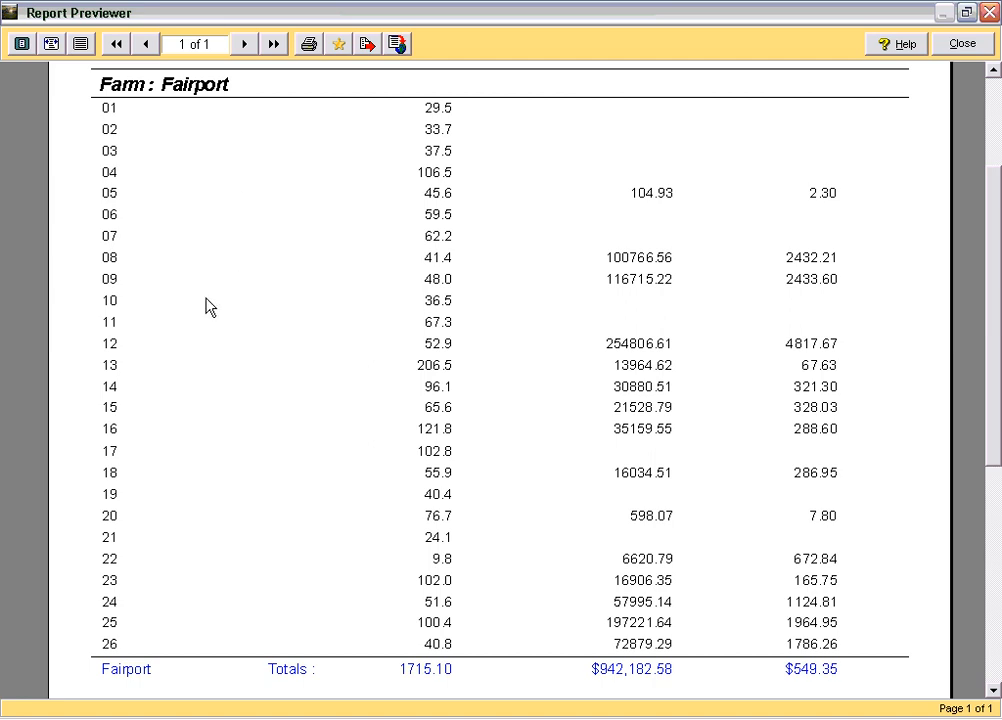
pyautogui.scroll(1, 486, 292)
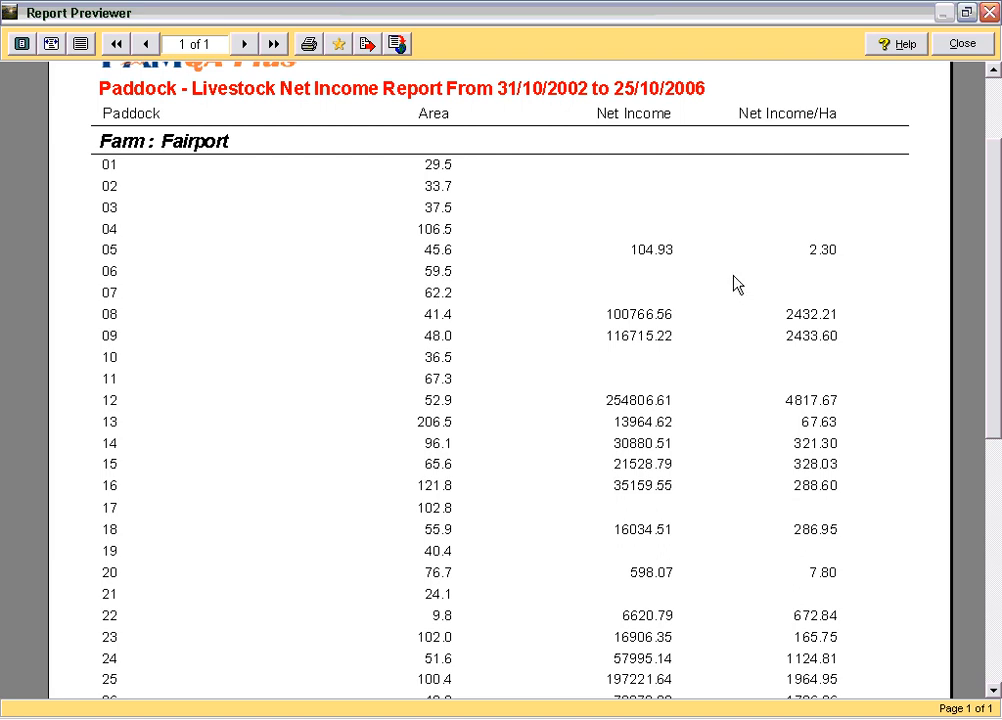
pyautogui.click(963, 44)
# Generate the Livestock Gross Margins by Mobs report for the same period, and close the preview and the gross margin reports.
pyautogui.click(496, 219)
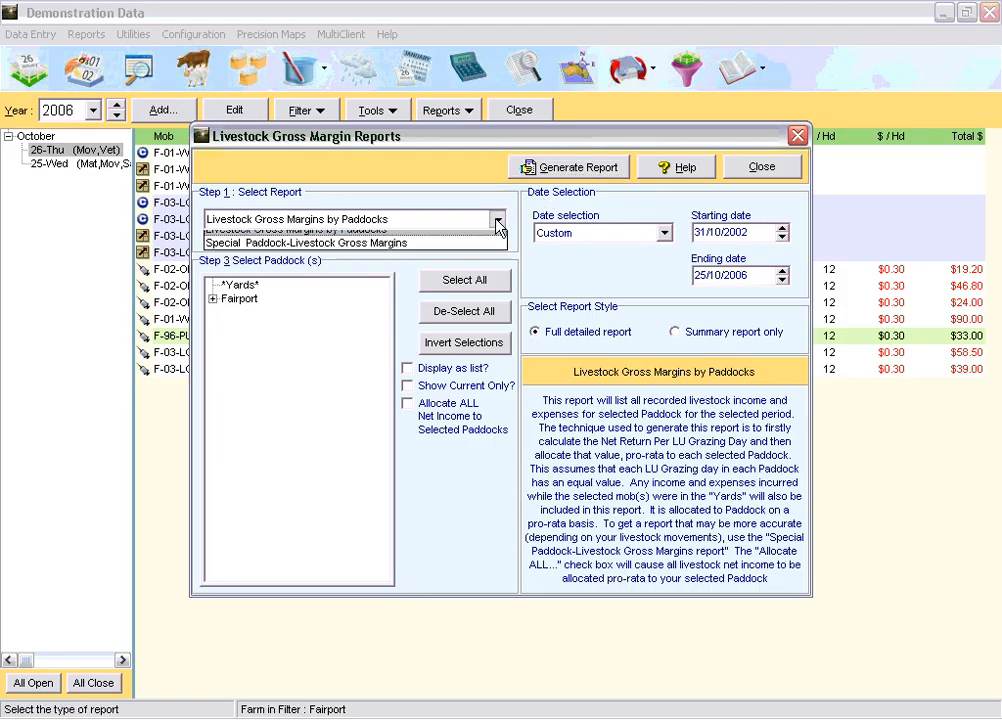
pyautogui.click(478, 238)
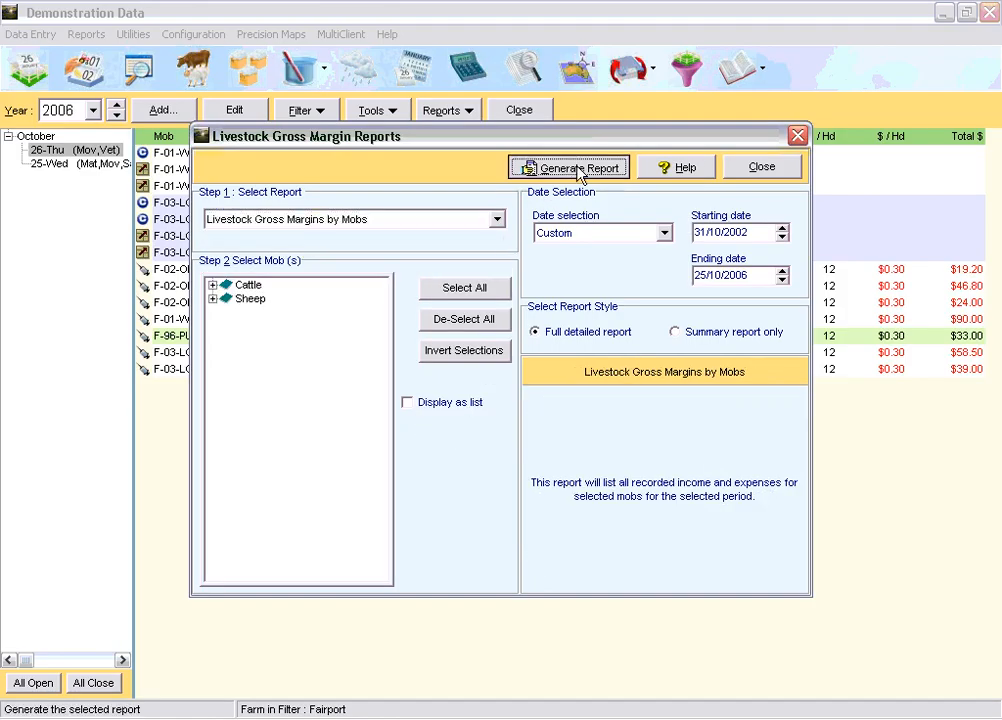
pyautogui.click(577, 167)
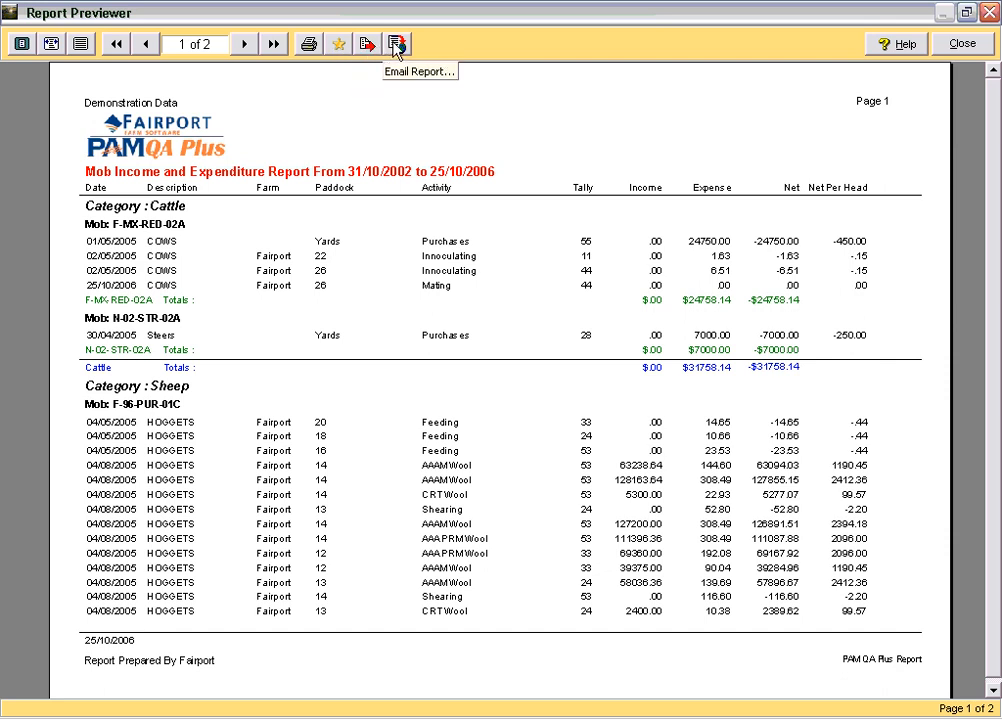
pyautogui.click(961, 46)
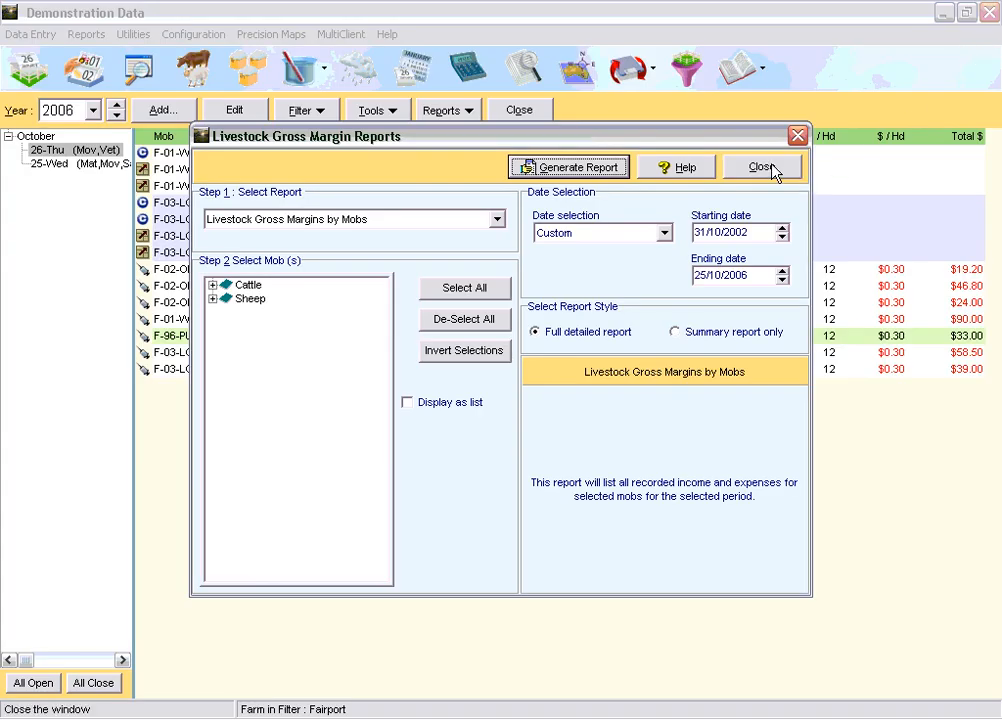
pyautogui.click(762, 168)
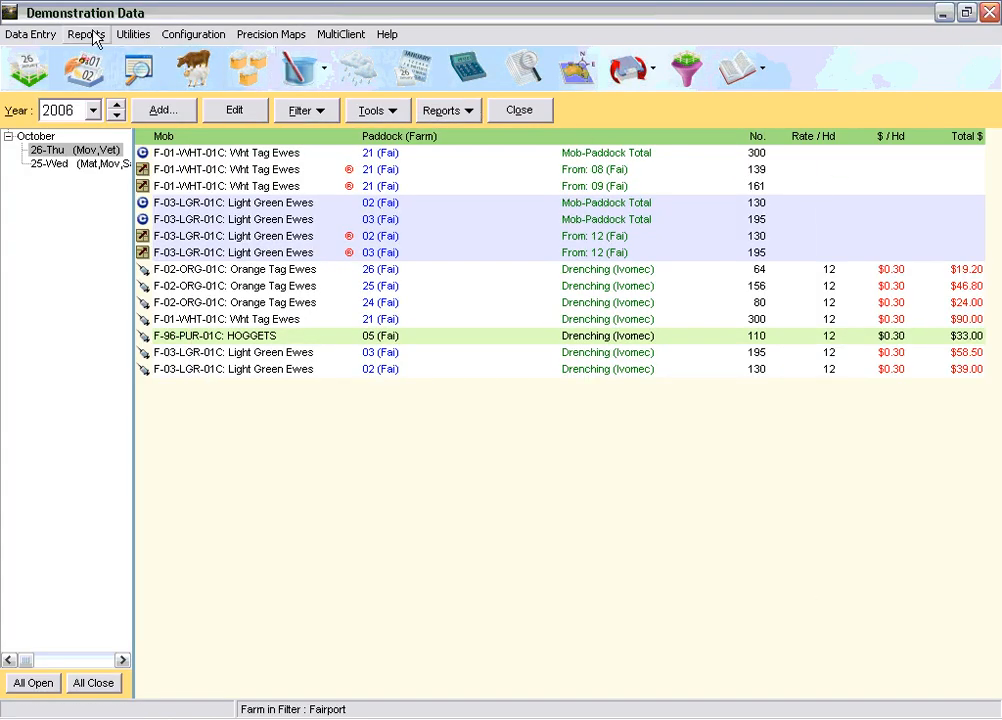
# Open the Paddock Status & Grazing Histories Reports and choose the Paddock stocking rate status (Any Date) report.
pyautogui.click(89, 34)
pyautogui.moveTo(103, 172)
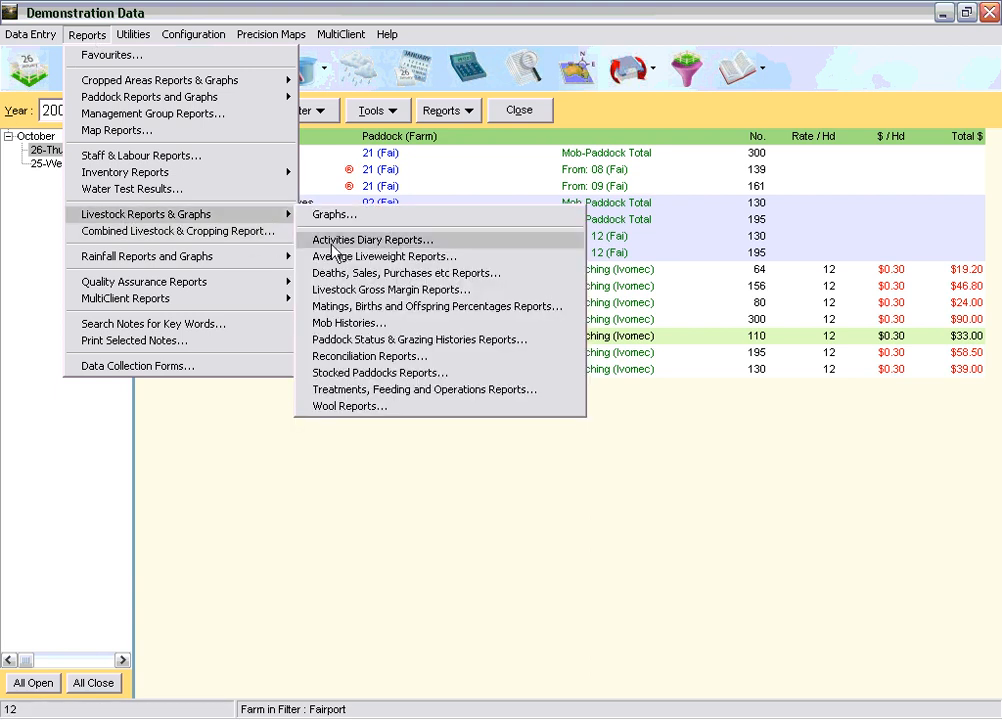
pyautogui.click(493, 345)
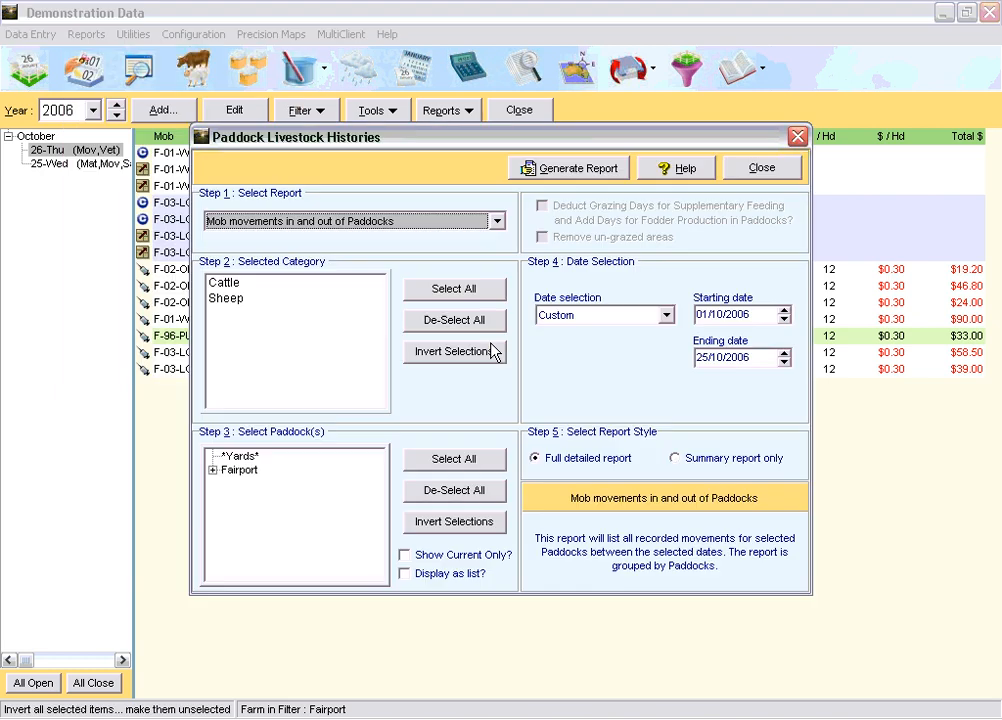
pyautogui.click(496, 220)
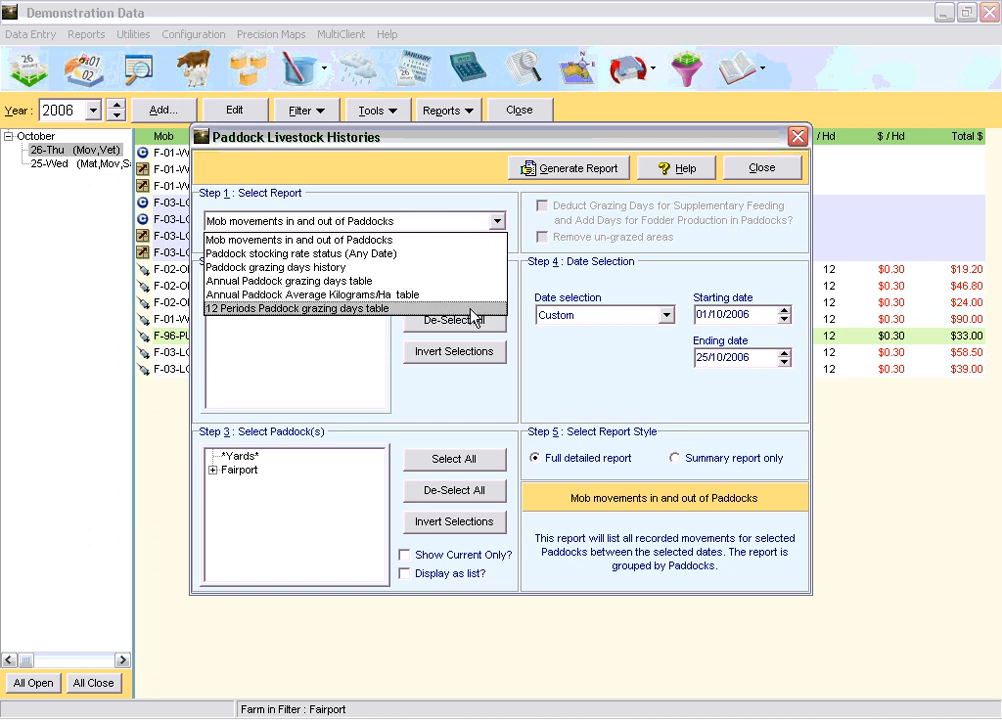
pyautogui.click(458, 262)
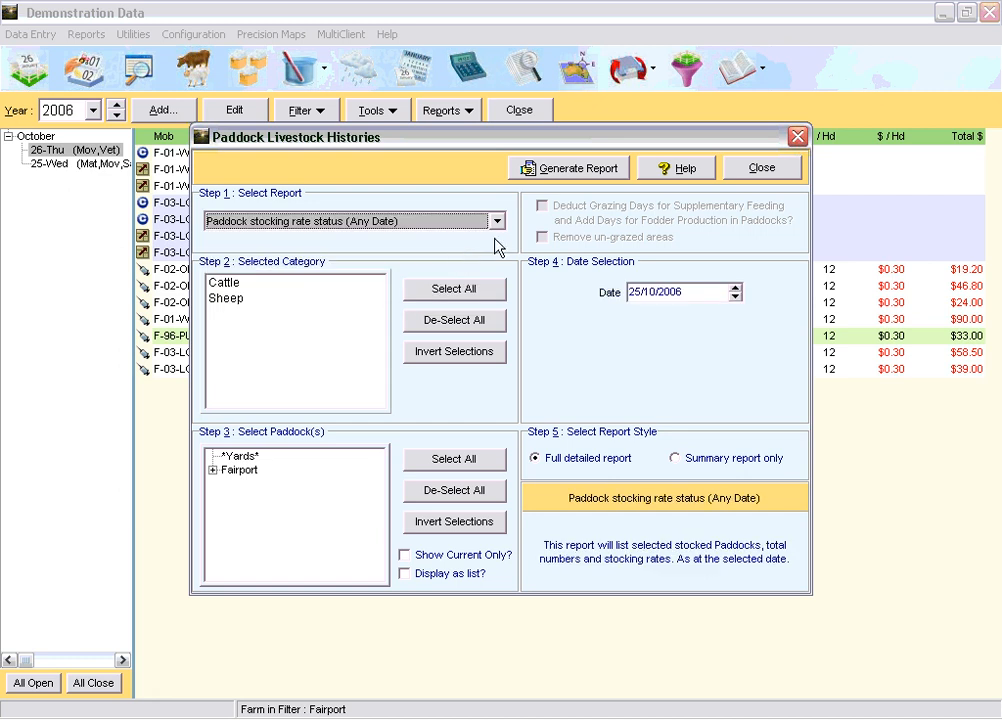
# Generate the paddock stocking rate report, review the rates per paddock, and leave the paddock livestock histories.
pyautogui.click(590, 168)
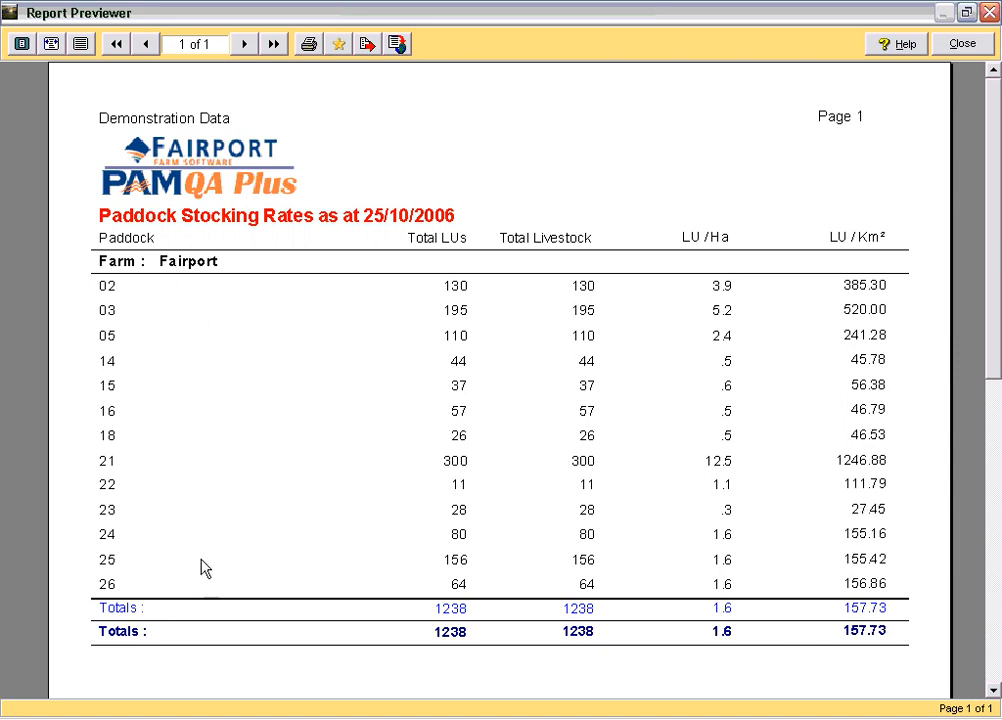
pyautogui.click(962, 44)
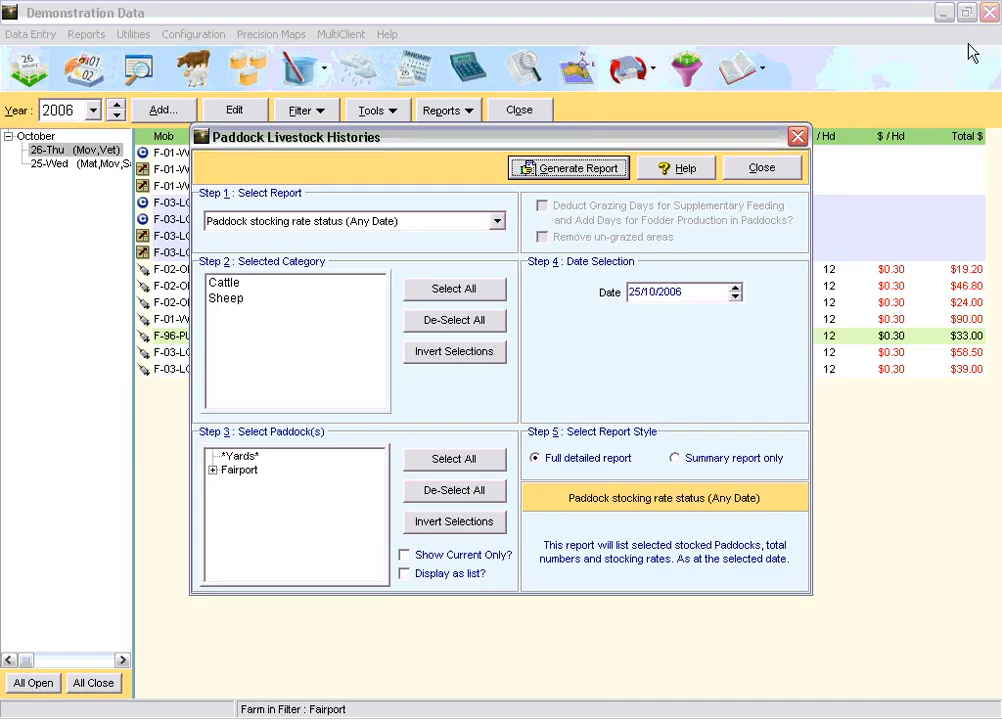
pyautogui.click(759, 170)
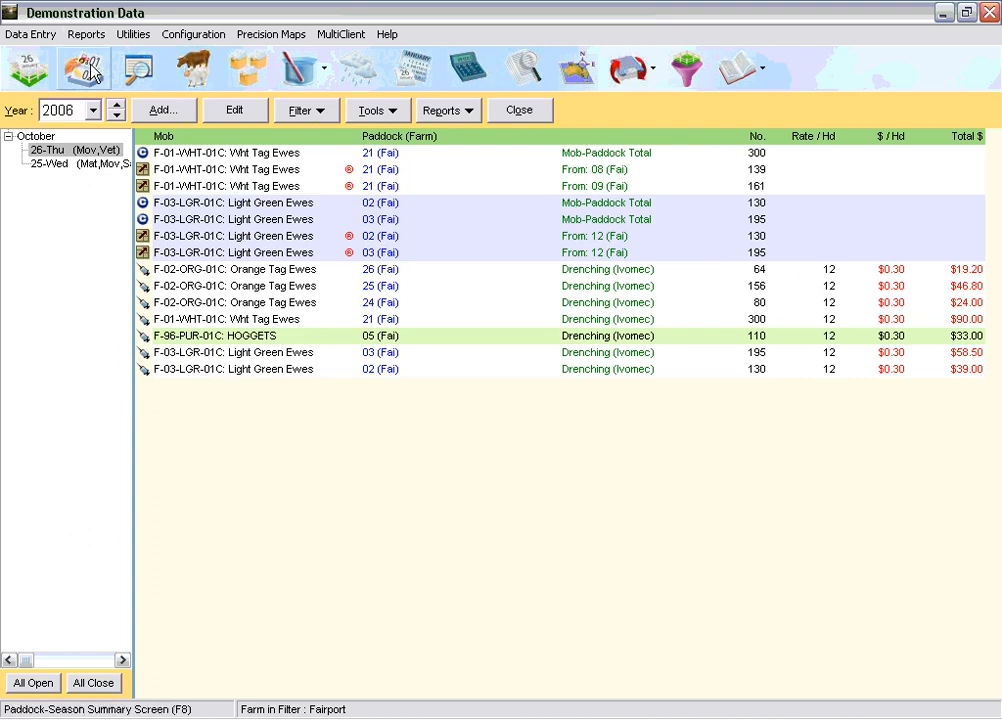
# Open the Treatments, Feeding and Operations Reports and choose Livestock Treatments : Listed By Activities, limited to Drenching.
pyautogui.click(84, 36)
pyautogui.moveTo(174, 224)
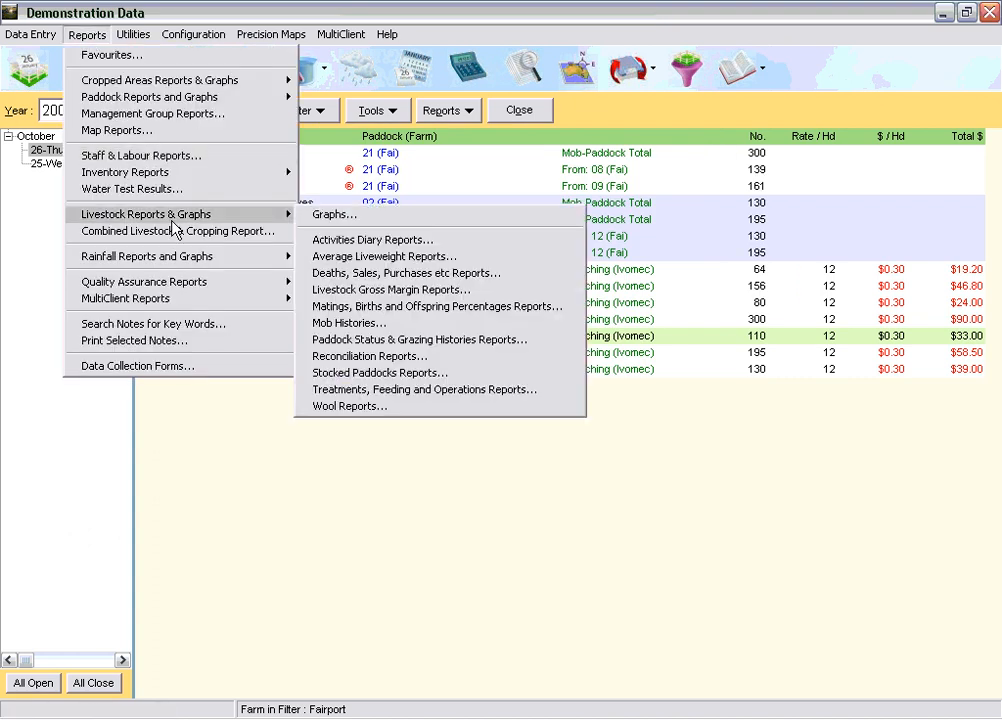
pyautogui.click(437, 390)
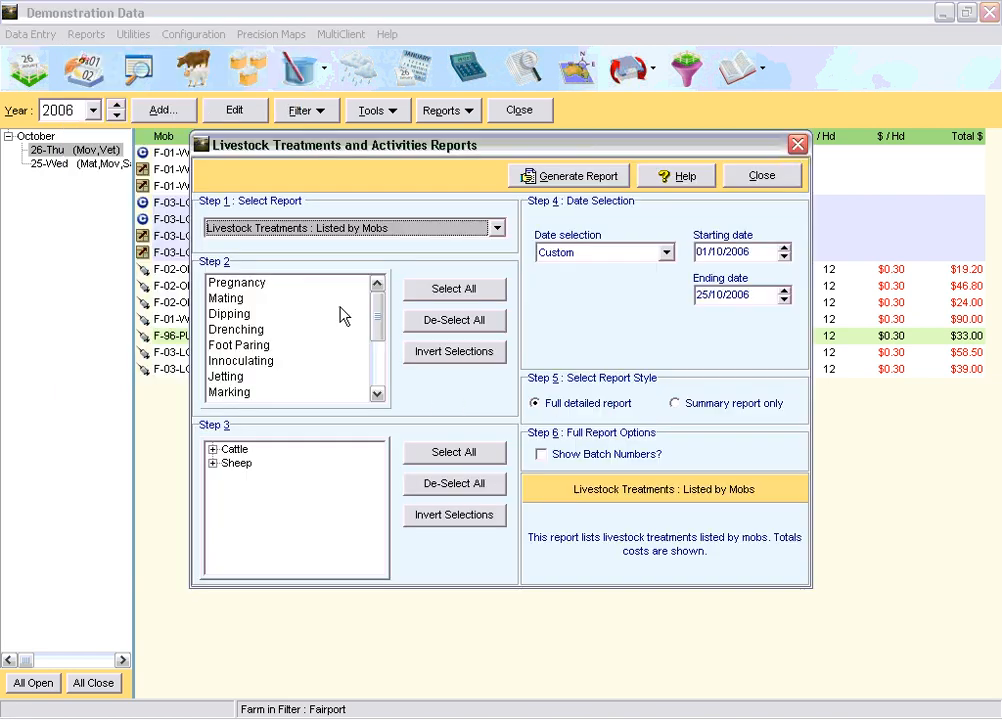
pyautogui.click(496, 228)
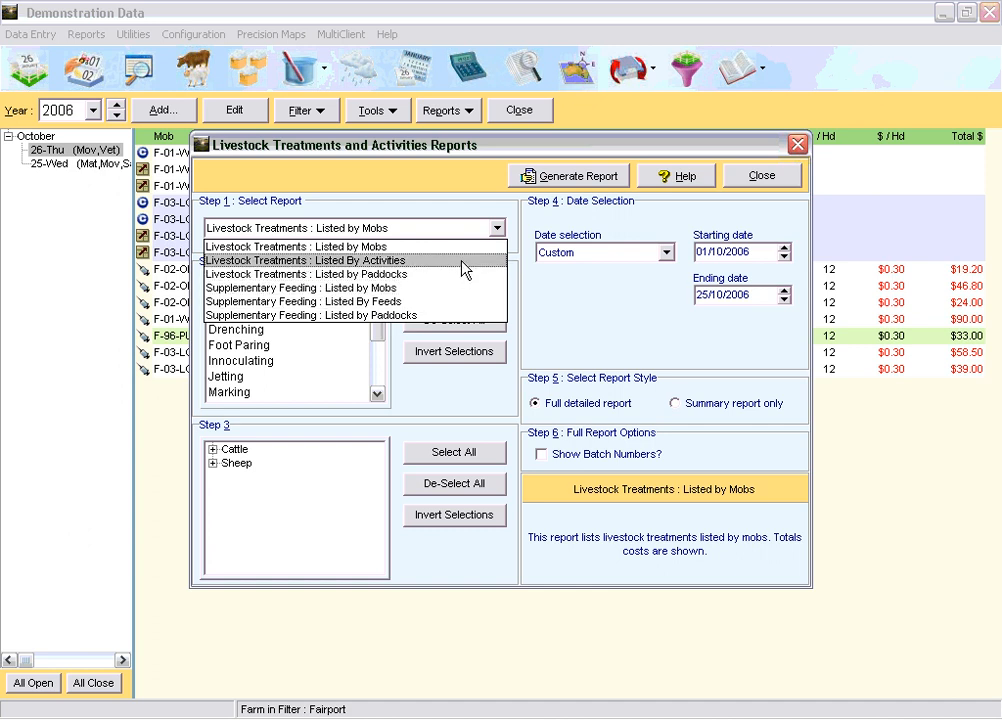
pyautogui.click(466, 261)
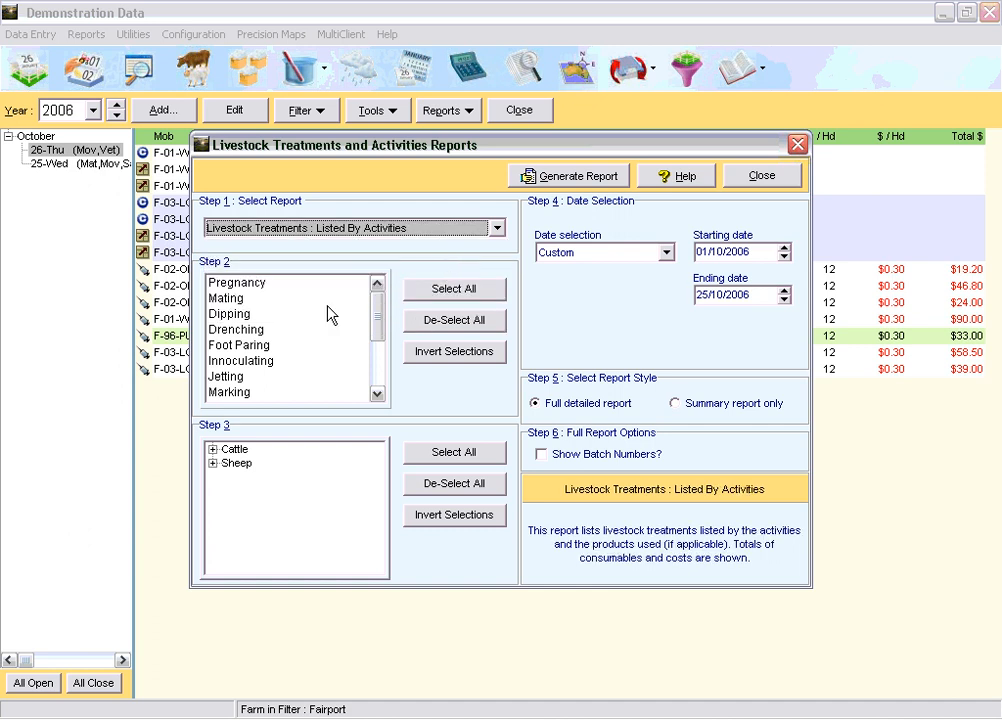
pyautogui.click(236, 332)
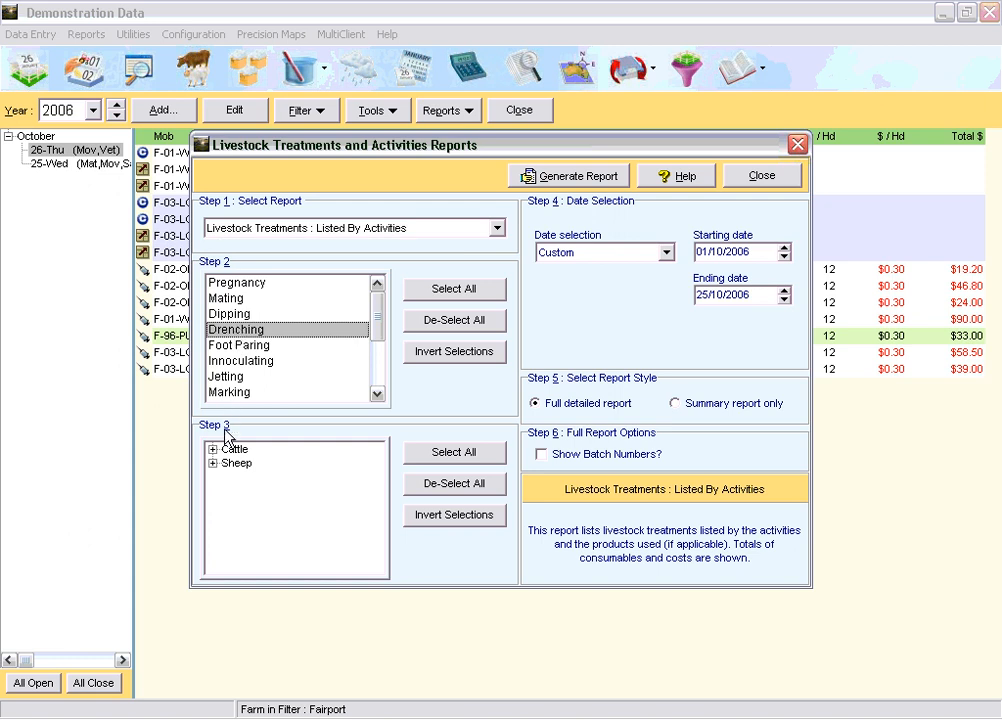
# Set the report's ending date to 26/10/2006, generate the drenching treatments report, and close its preview.
pyautogui.click(783, 290)
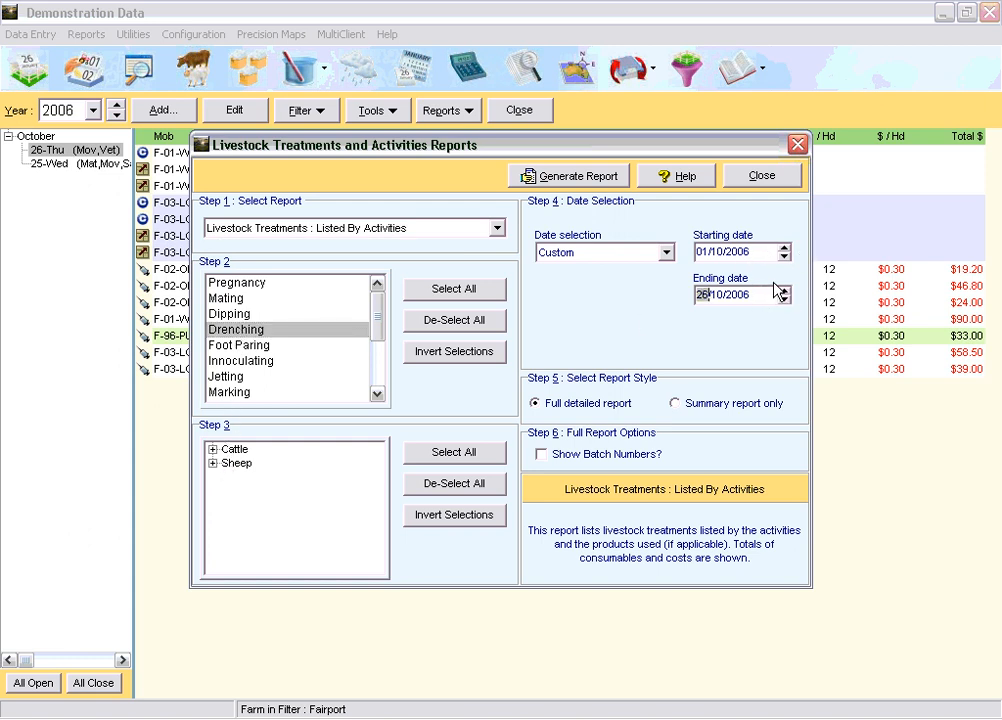
pyautogui.click(540, 176)
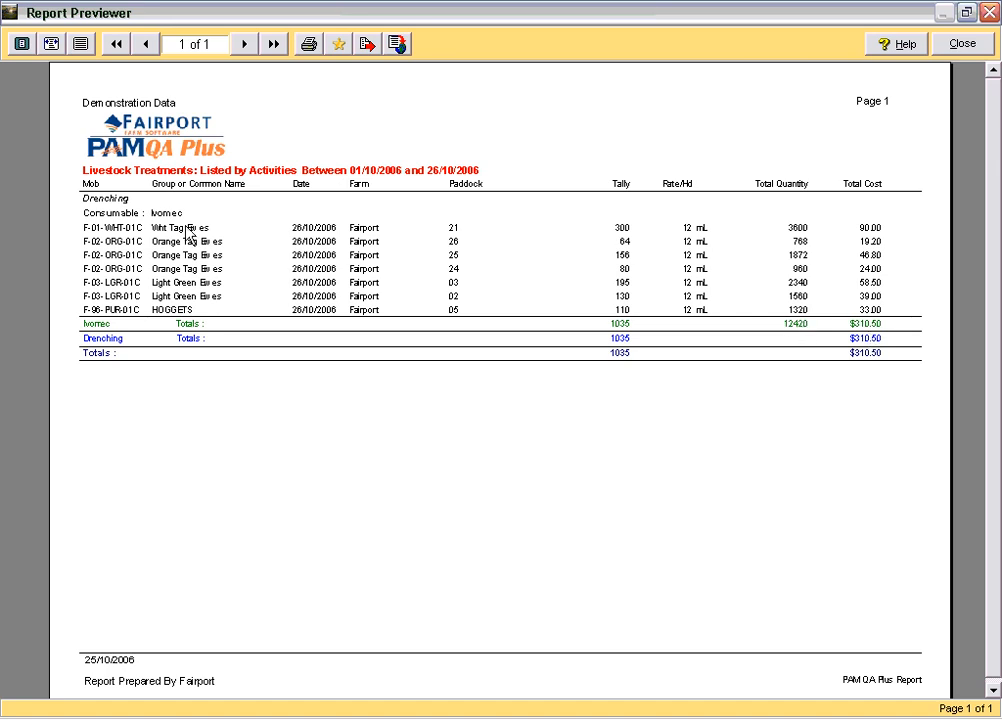
pyautogui.click(964, 45)
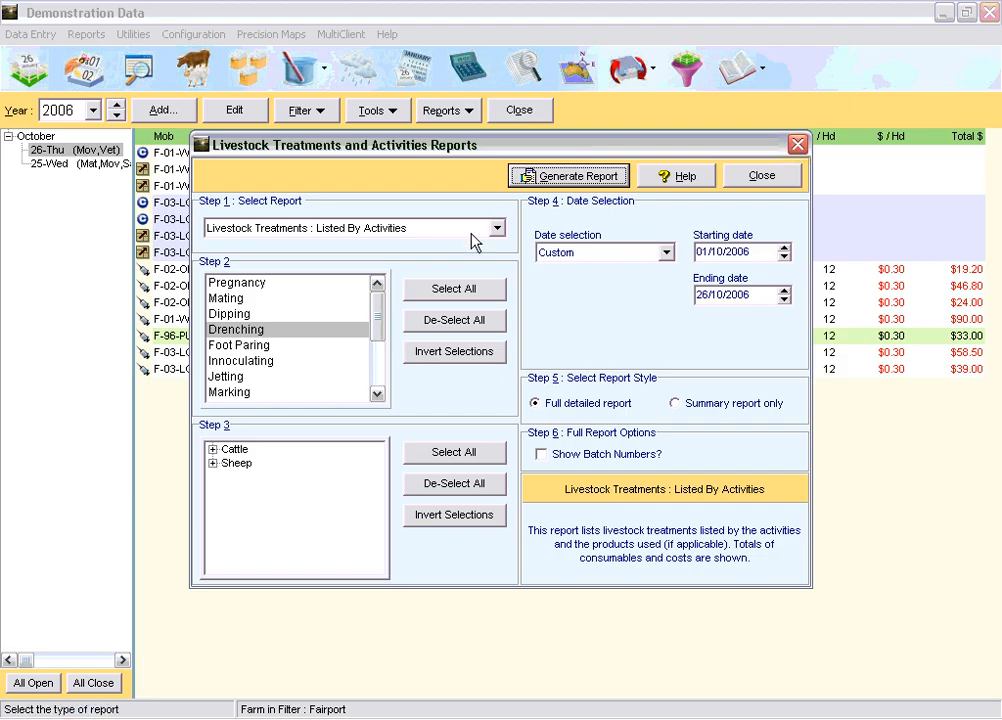
# Generate the Livestock Treatments : Listed by Mobs report, and close the preview and the treatment reports.
pyautogui.click(497, 230)
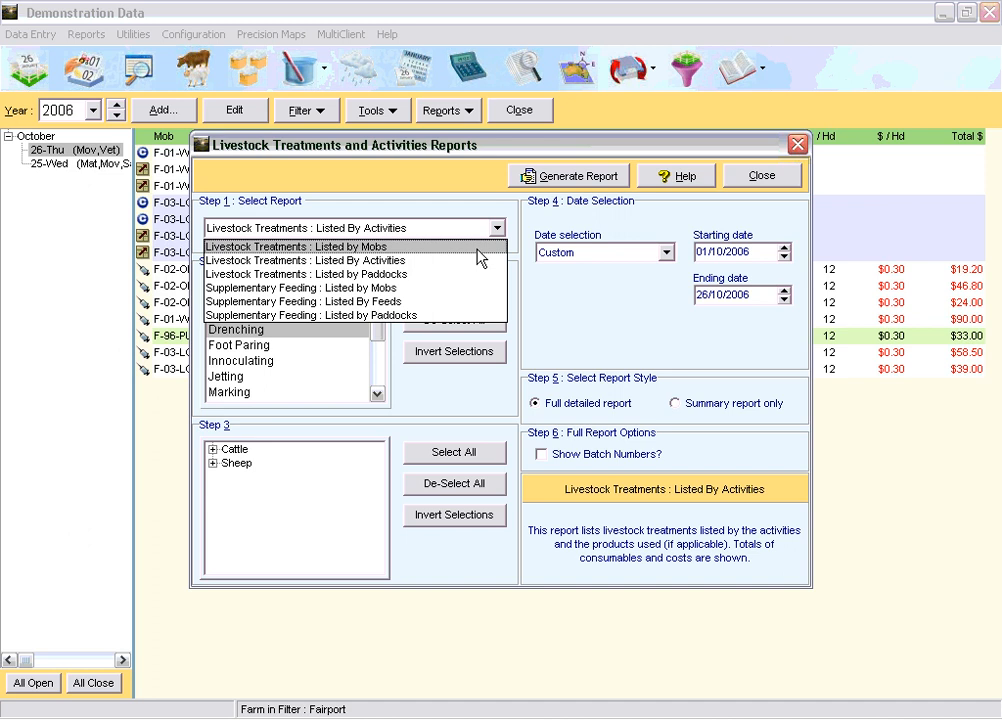
pyautogui.click(476, 247)
pyautogui.click(593, 178)
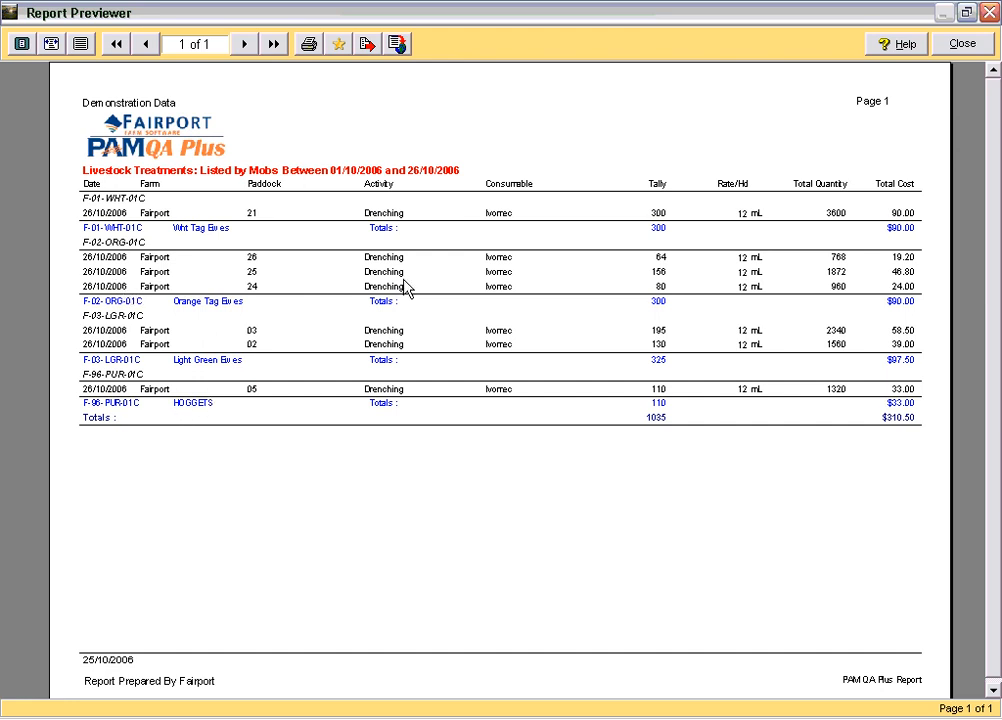
pyautogui.click(962, 44)
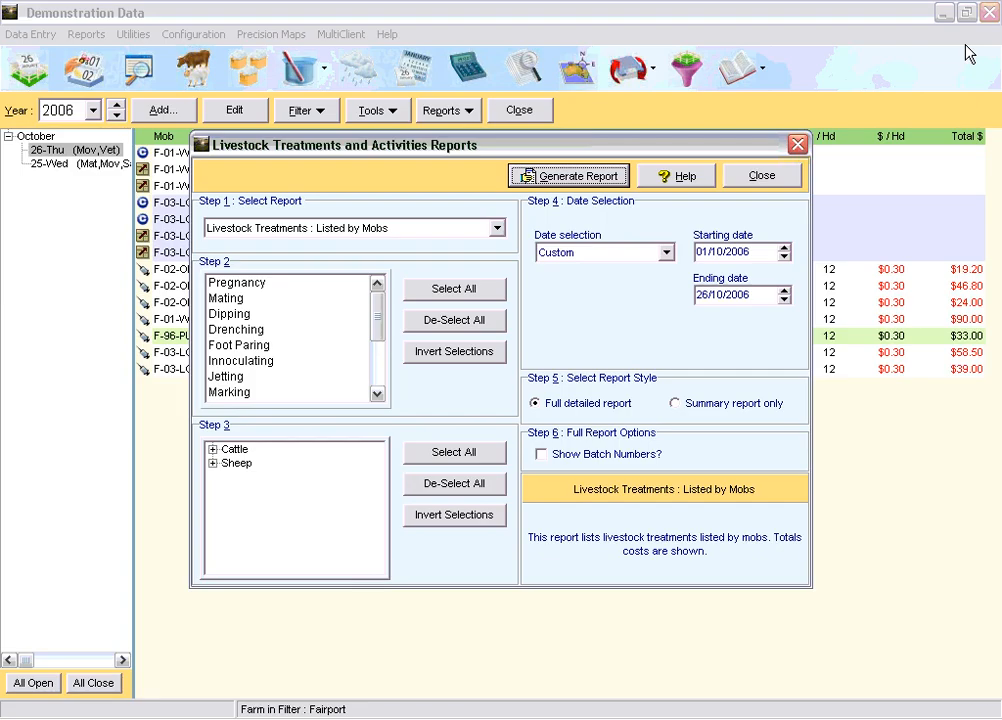
pyautogui.click(763, 175)
# Open the livestock Reconciliation Reports, generate the Age-Sex-Category Report : Grouped by Farm, and close its preview.
pyautogui.click(87, 37)
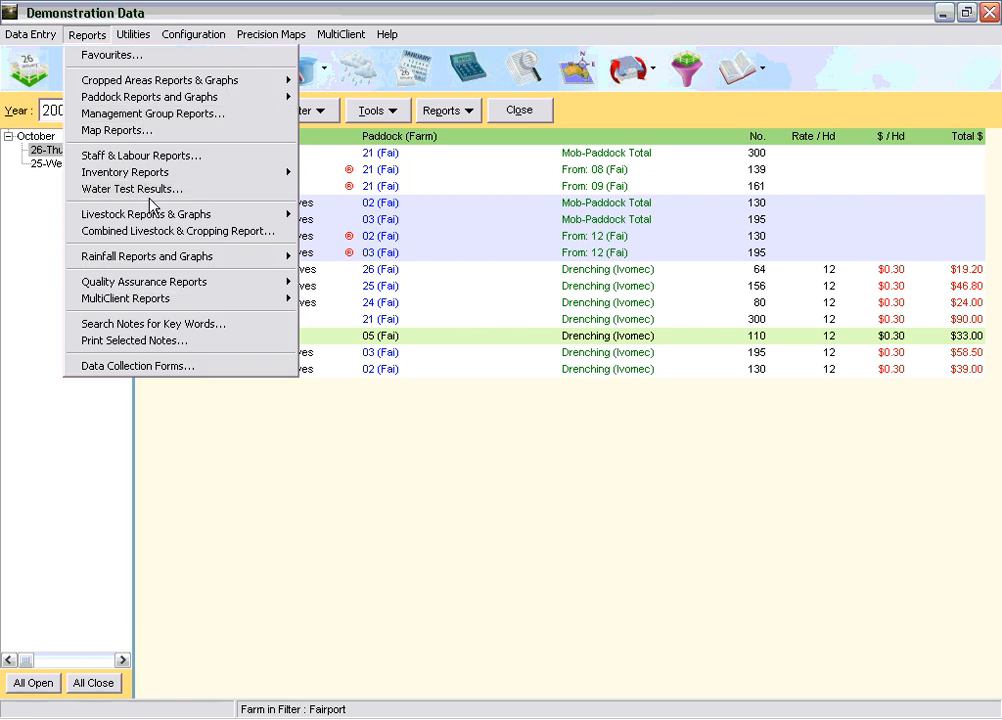
pyautogui.moveTo(150, 214)
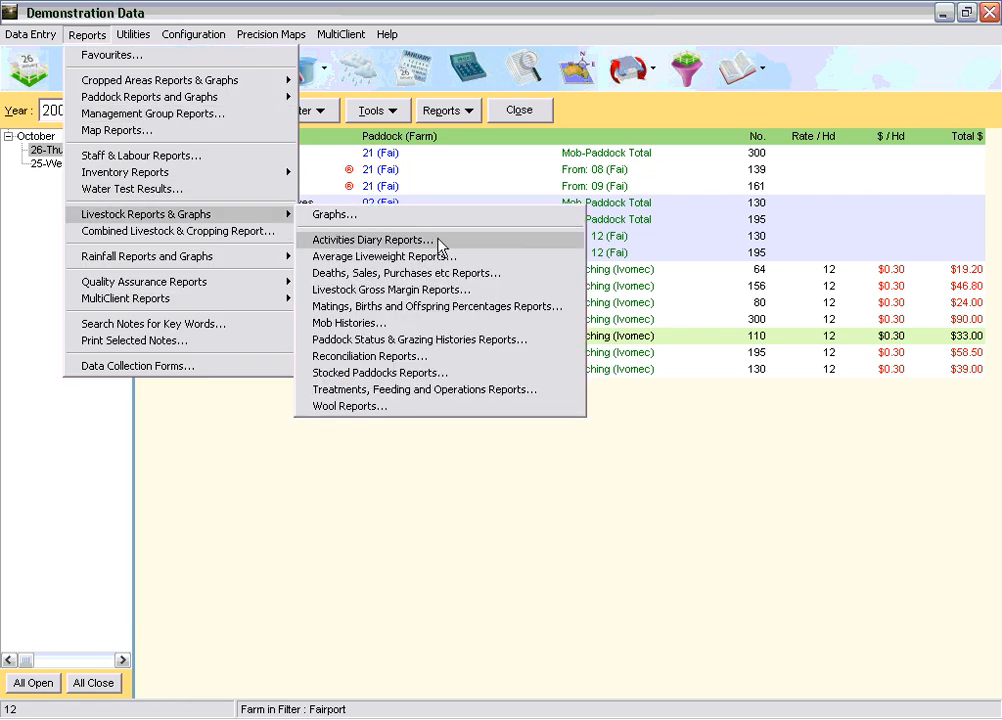
pyautogui.click(407, 358)
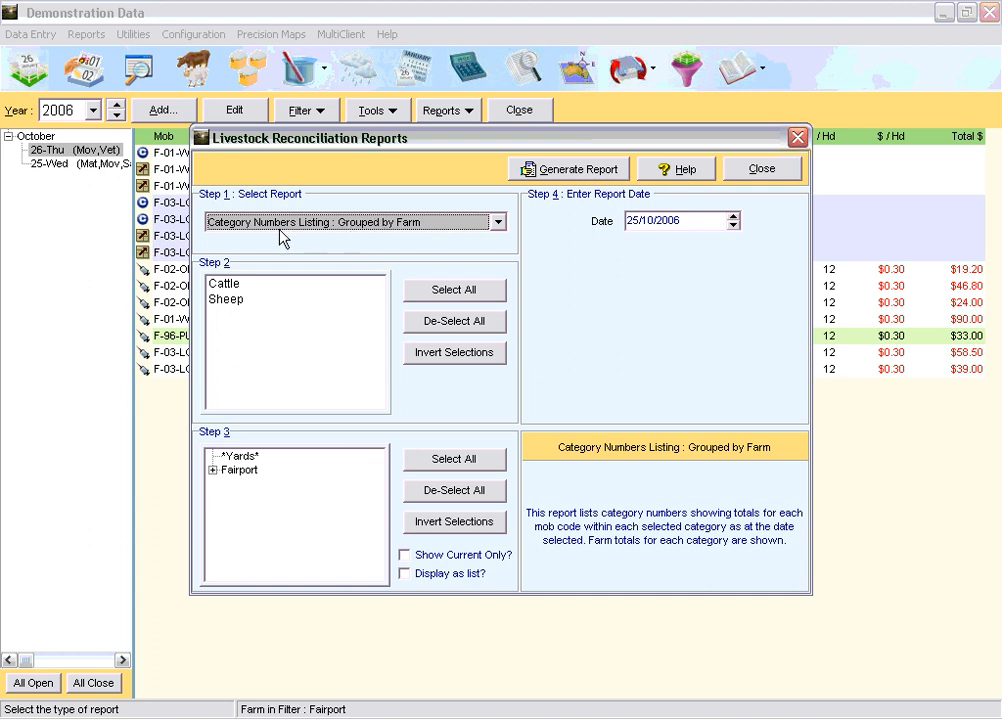
pyautogui.click(497, 222)
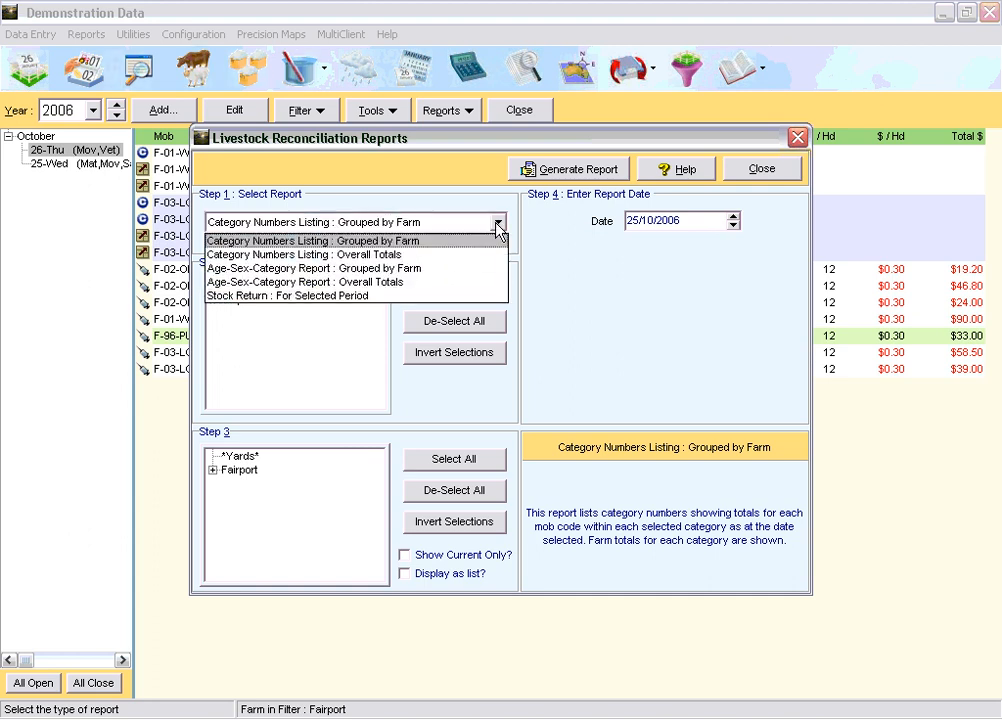
pyautogui.click(478, 270)
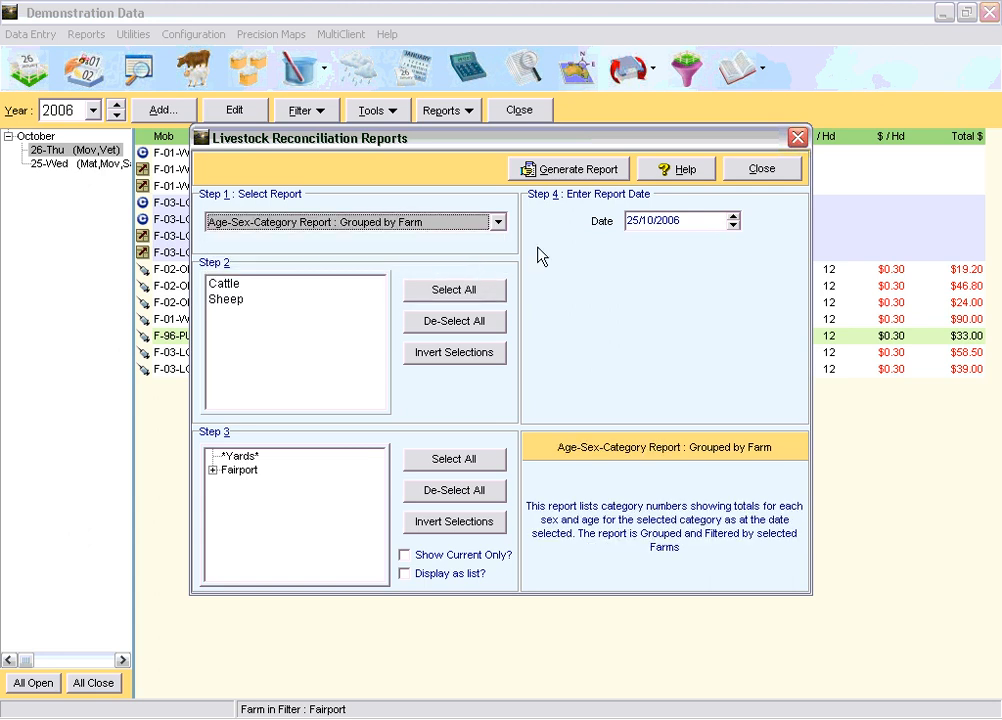
pyautogui.click(585, 170)
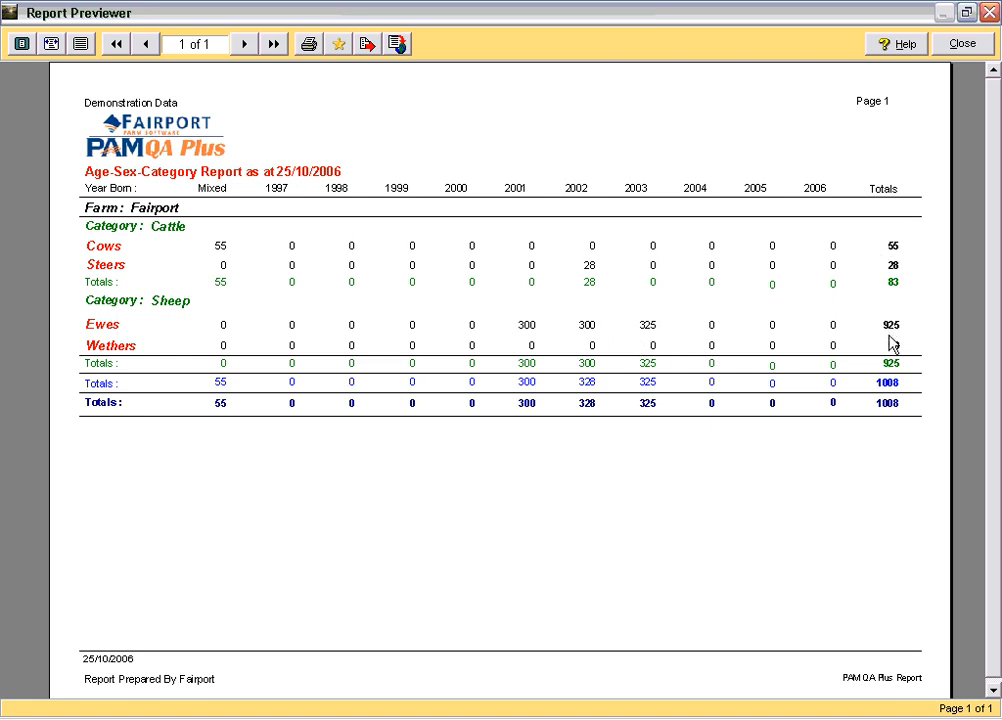
pyautogui.click(983, 48)
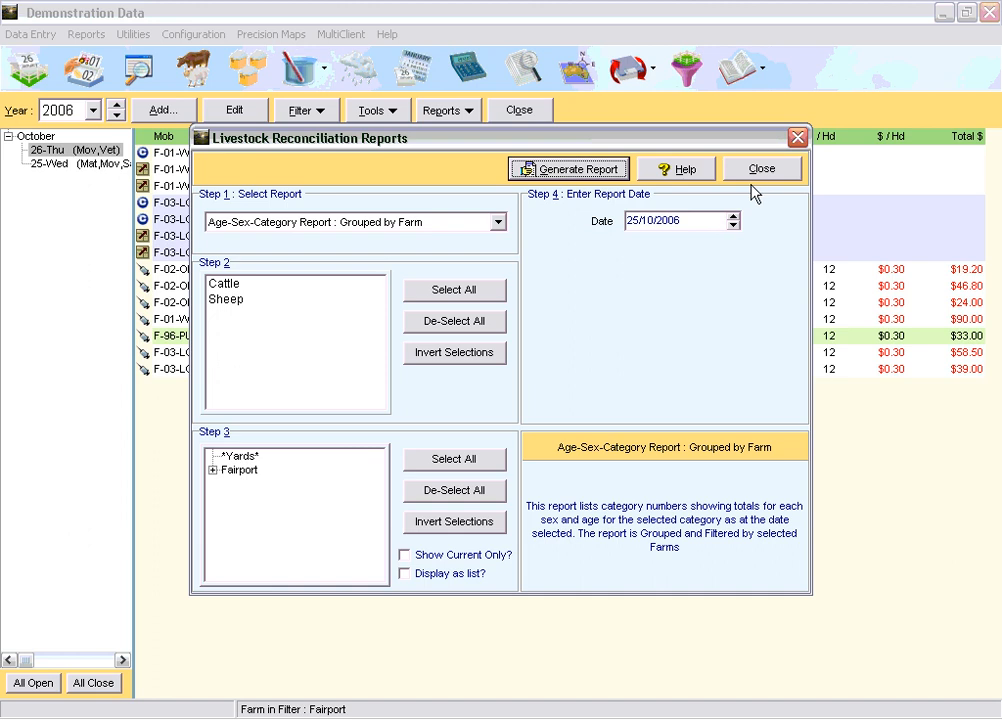
# Generate the Category Numbers Listing : Grouped by Farm, review the tallies per mob, and leave the reconciliation reports.
pyautogui.click(497, 221)
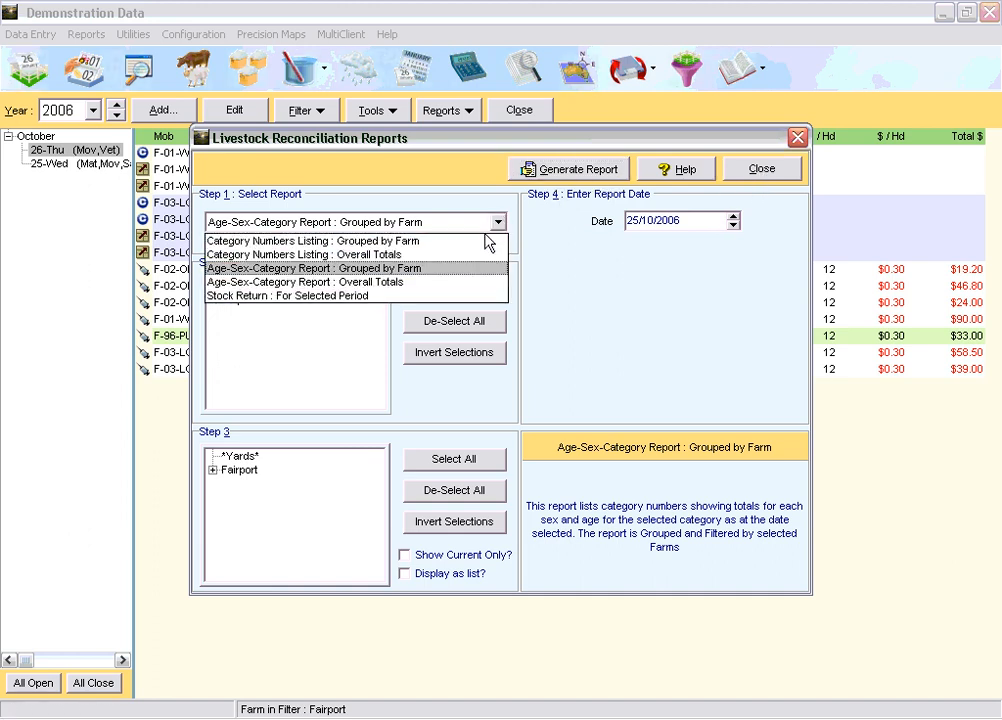
pyautogui.click(476, 246)
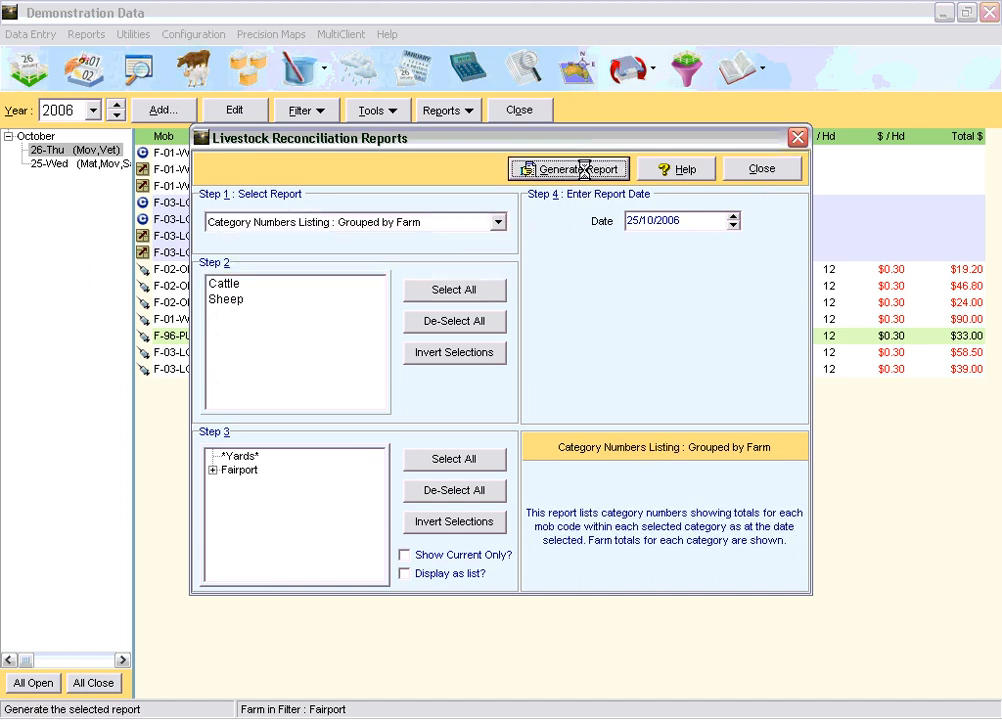
pyautogui.click(578, 168)
pyautogui.scroll(-4, 518, 320)
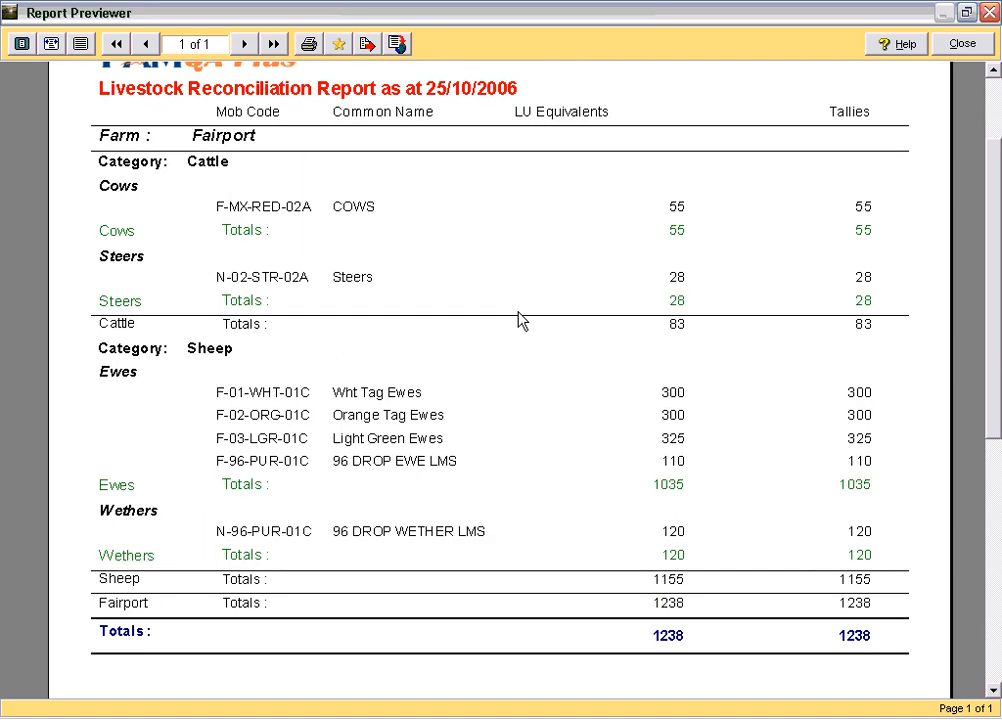
pyautogui.scroll(1, 505, 315)
pyautogui.click(964, 44)
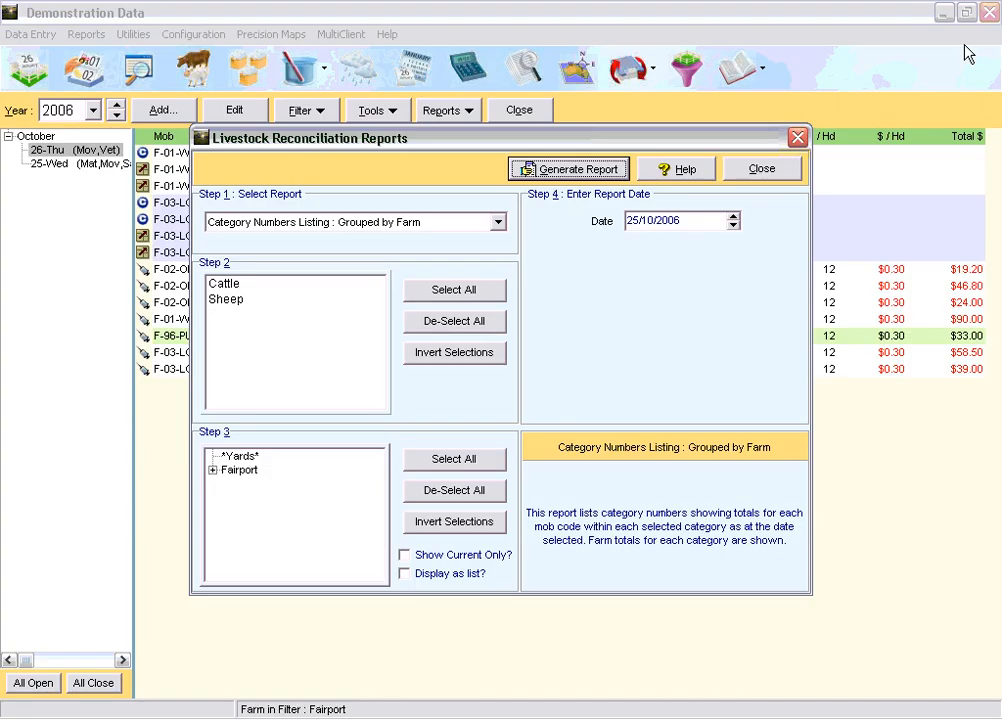
pyautogui.click(777, 172)
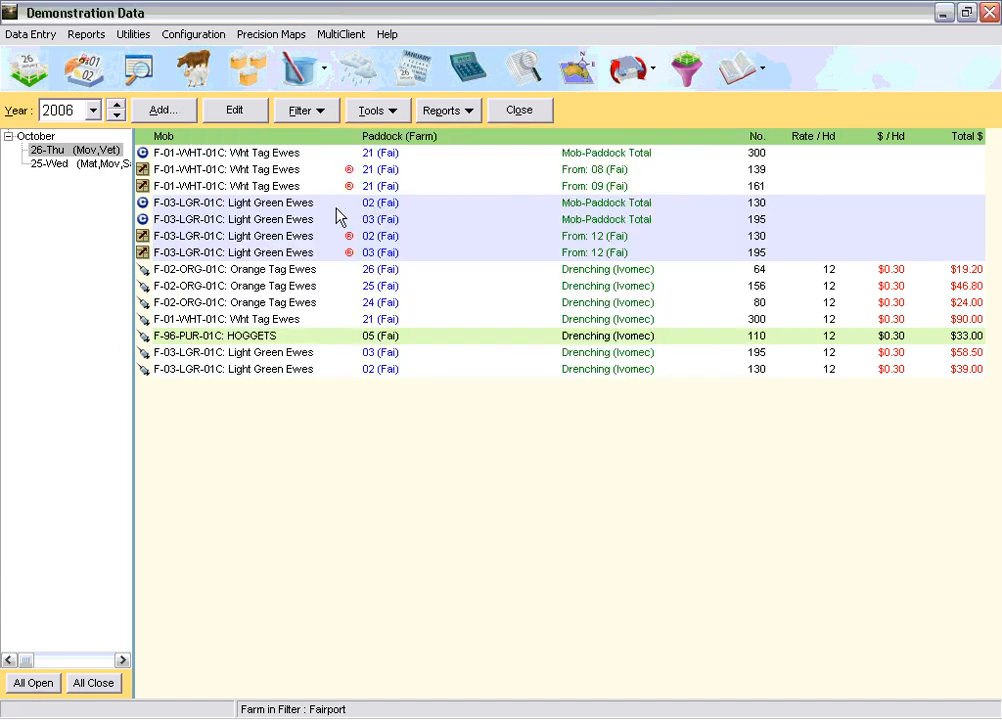
# Open the wool records and view the August 2005 shearing's allocation of bales to mobs and of bales to lots.
pyautogui.click(248, 72)
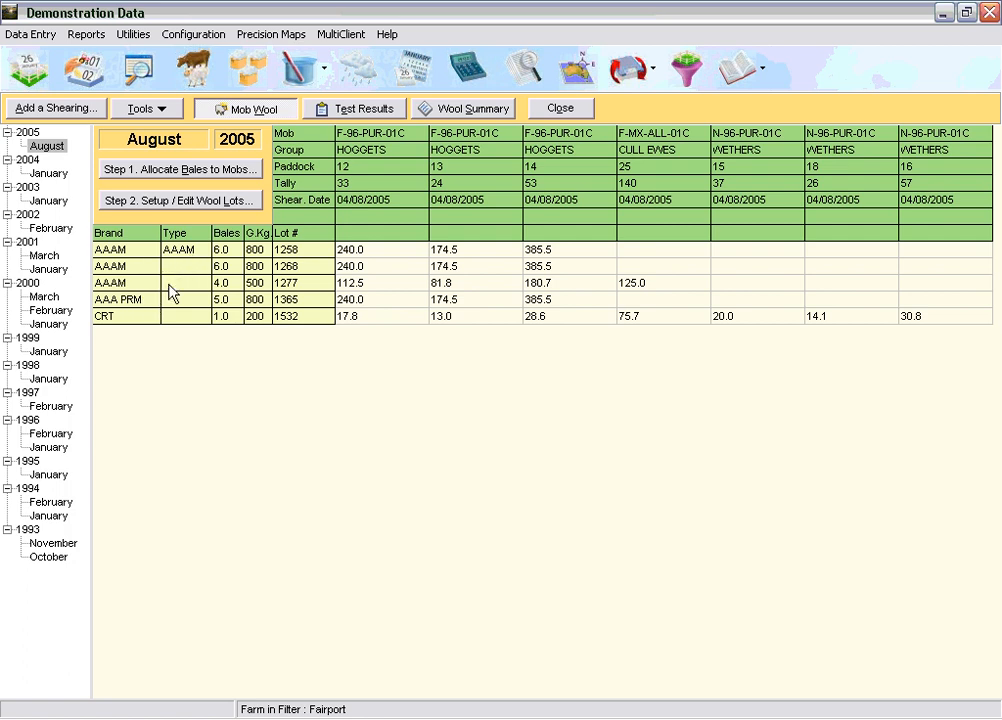
pyautogui.click(195, 170)
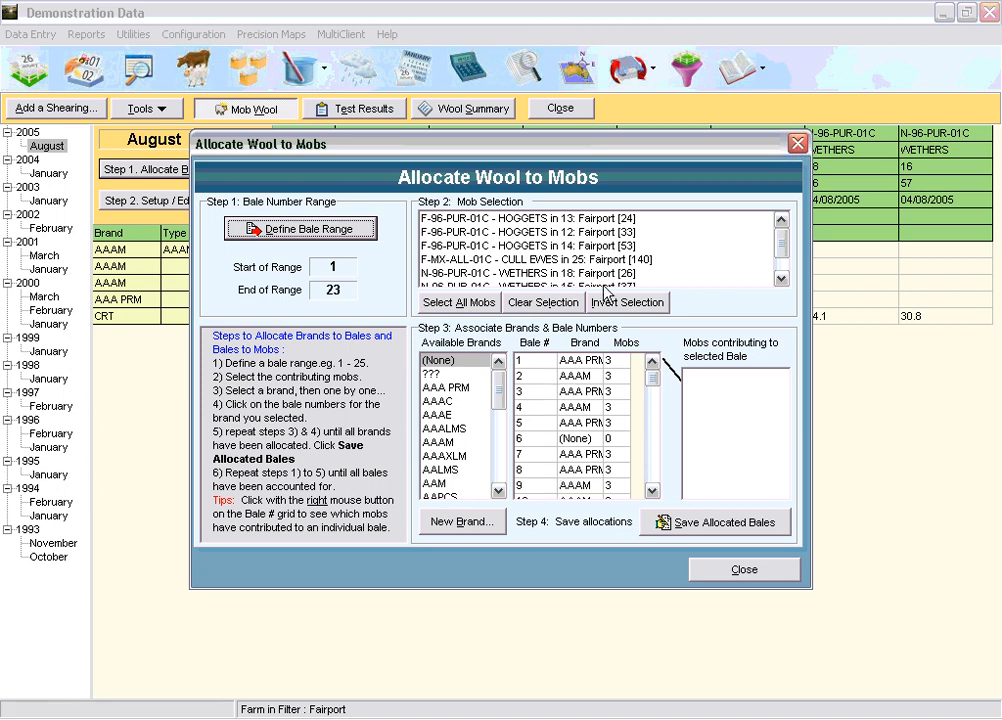
pyautogui.click(770, 574)
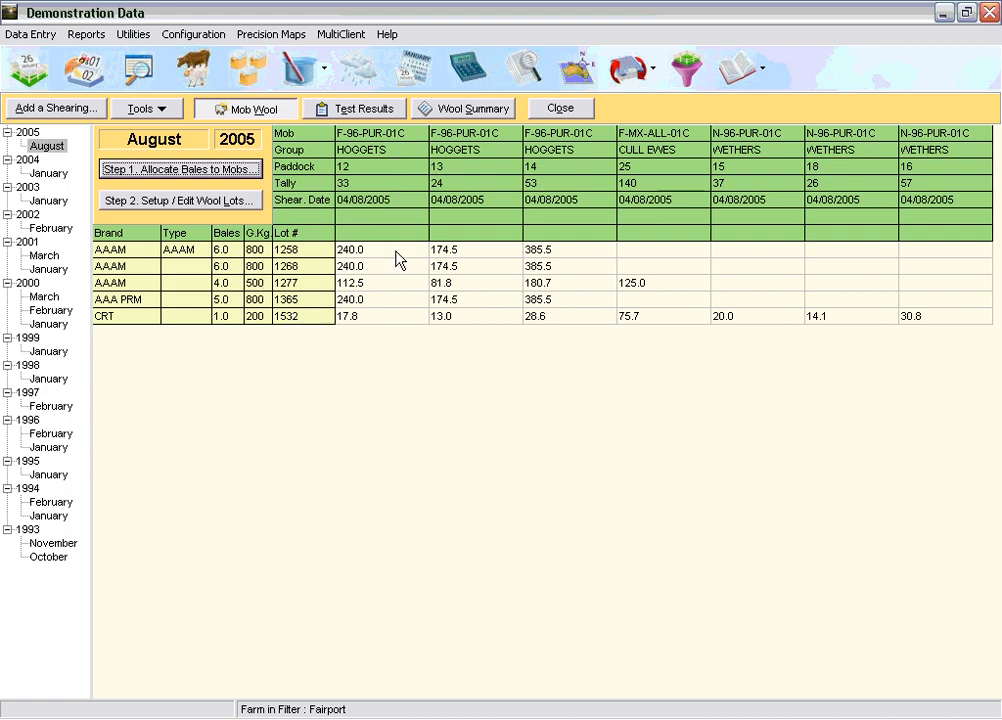
pyautogui.click(215, 200)
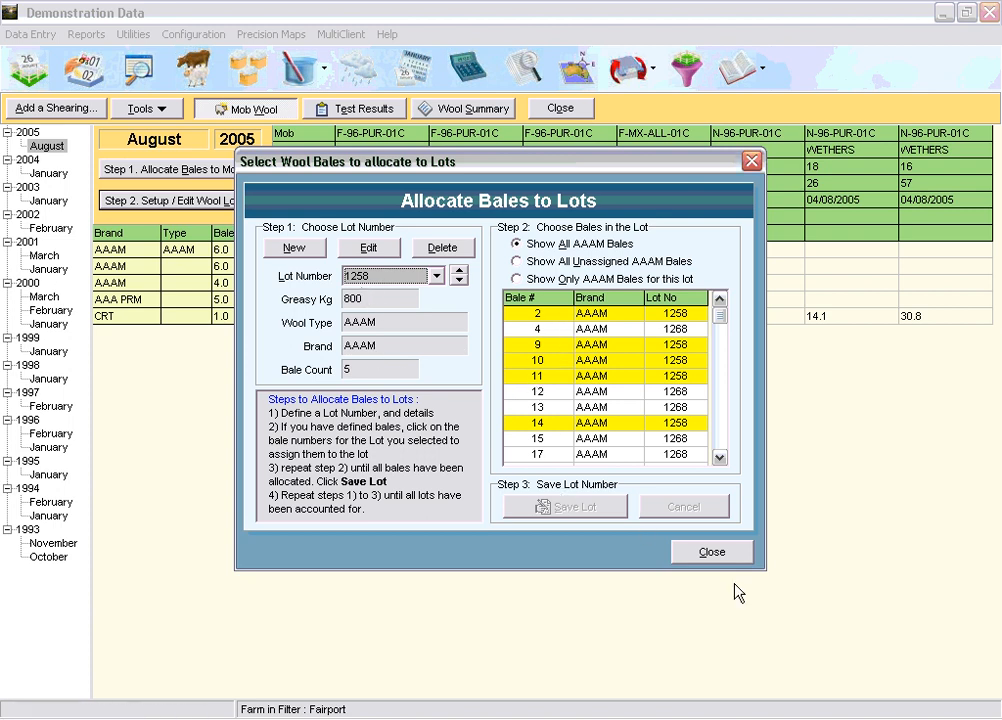
pyautogui.click(714, 551)
# Review the August 2005 wool test results and the wool summary's income and expenses, and close the wool records.
pyautogui.click(376, 108)
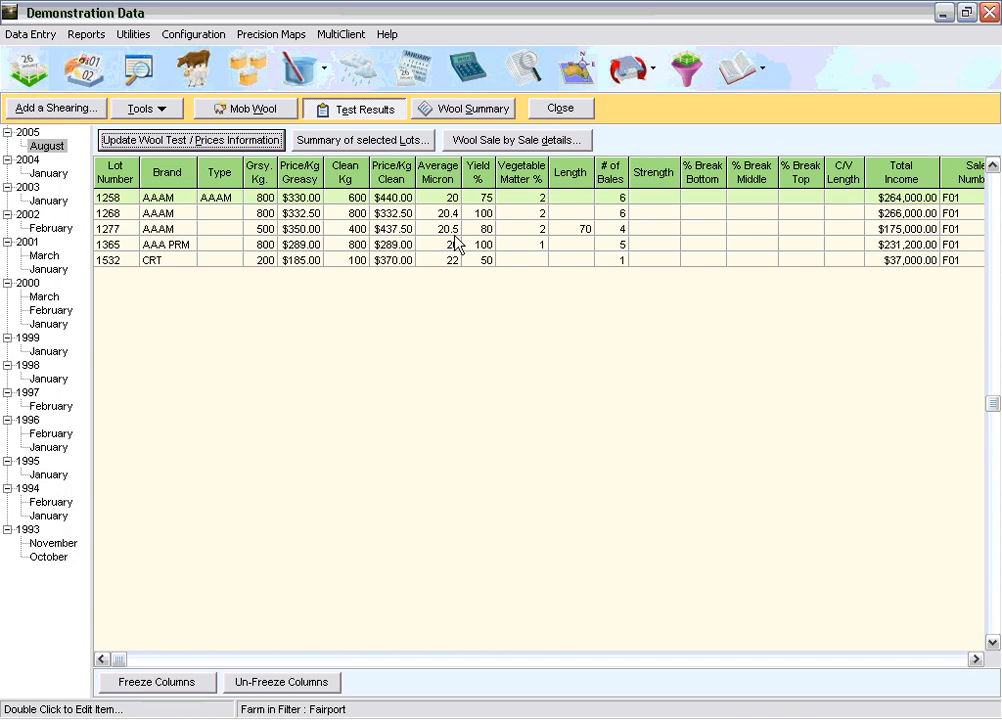
pyautogui.click(463, 110)
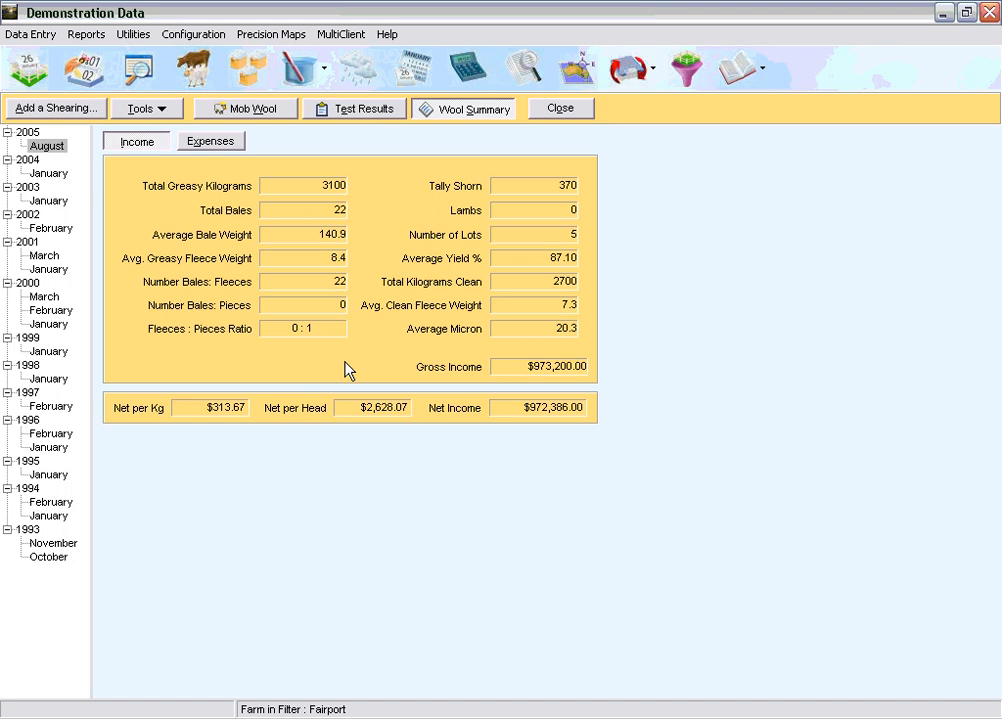
pyautogui.click(216, 143)
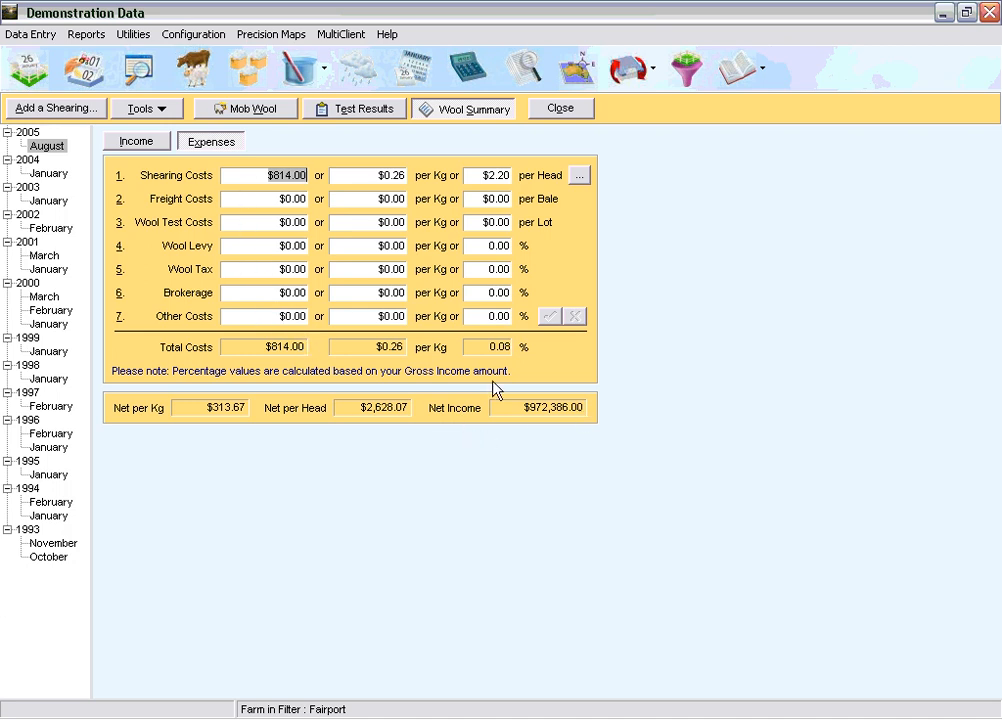
pyautogui.click(558, 112)
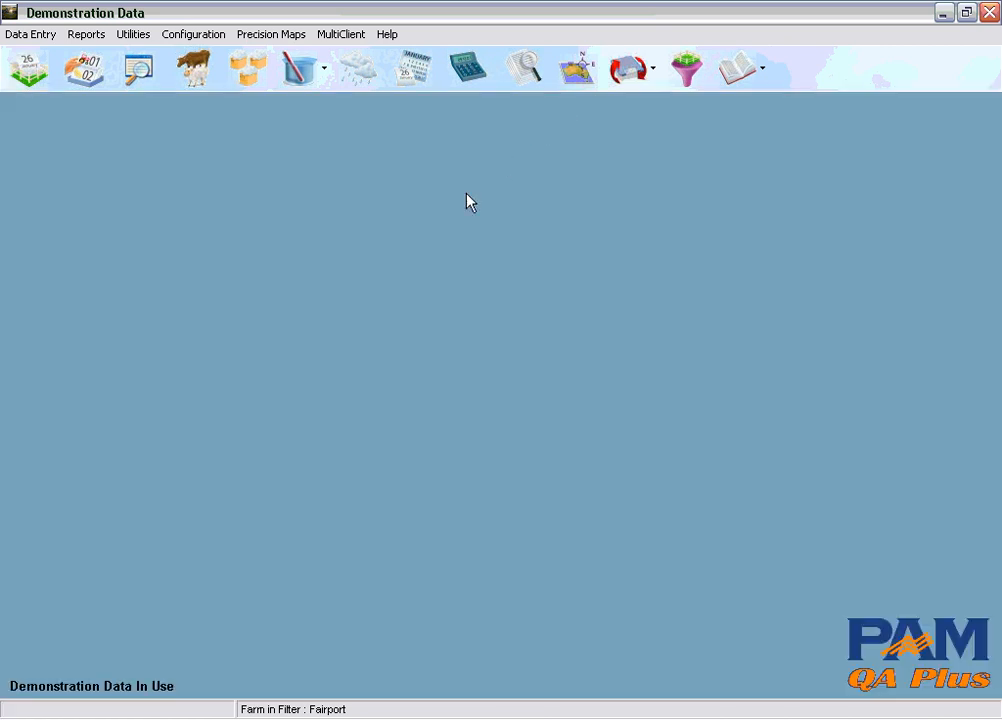
# On the farm map, start a mob move dated 27/10/2006 and move all 37 N-96-PUR-01C wethers from paddock 15 to the yards.
pyautogui.click(576, 77)
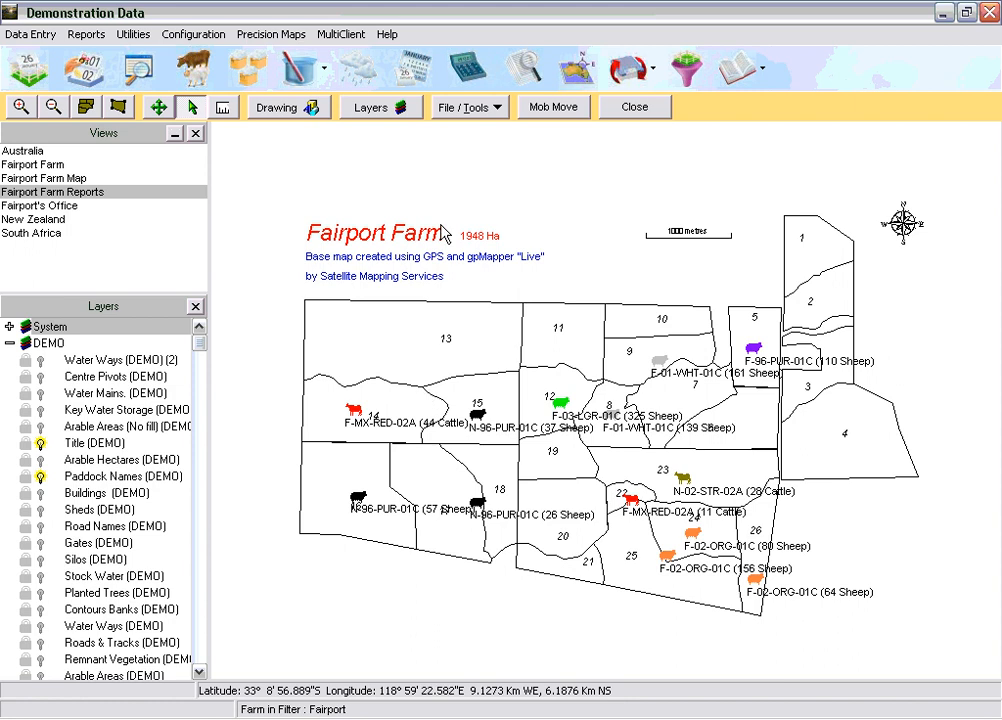
pyautogui.click(555, 109)
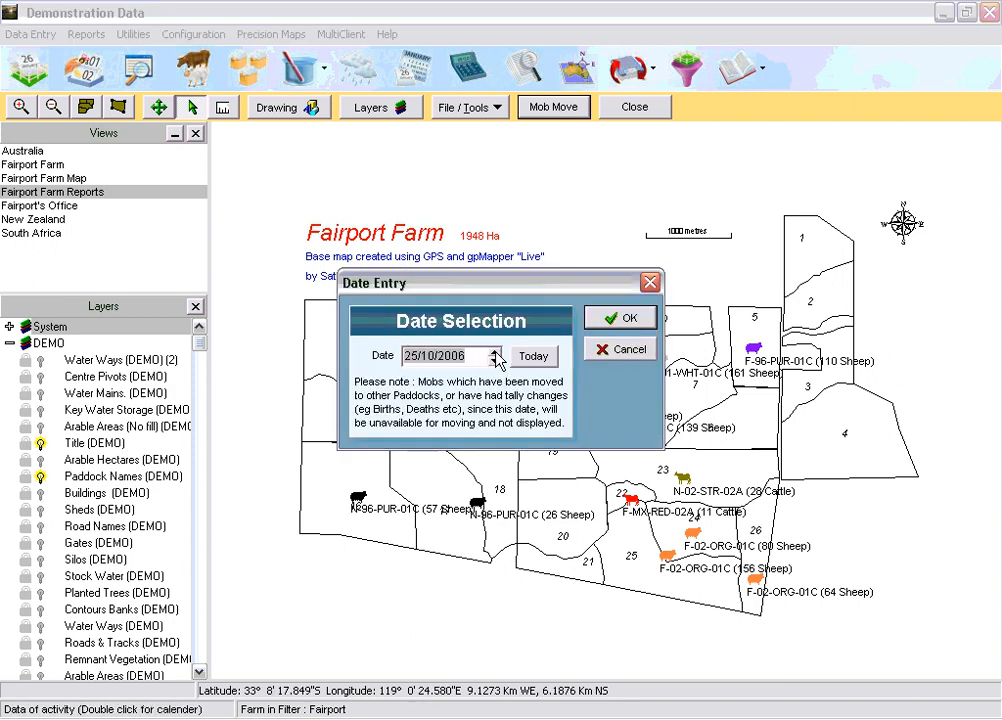
pyautogui.click(530, 360)
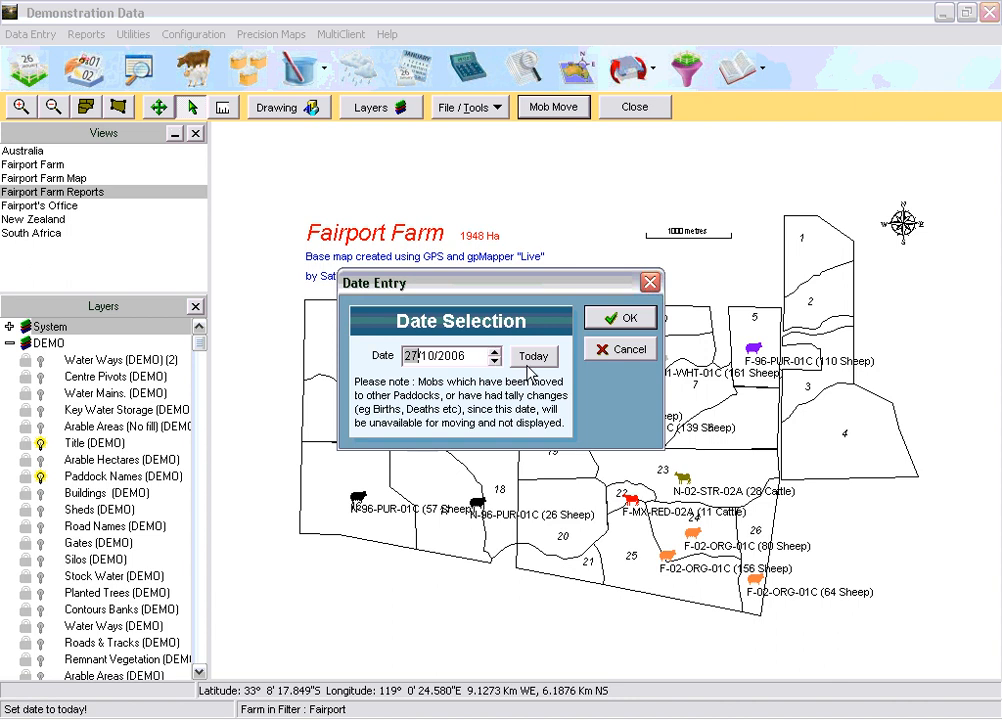
pyautogui.click(612, 320)
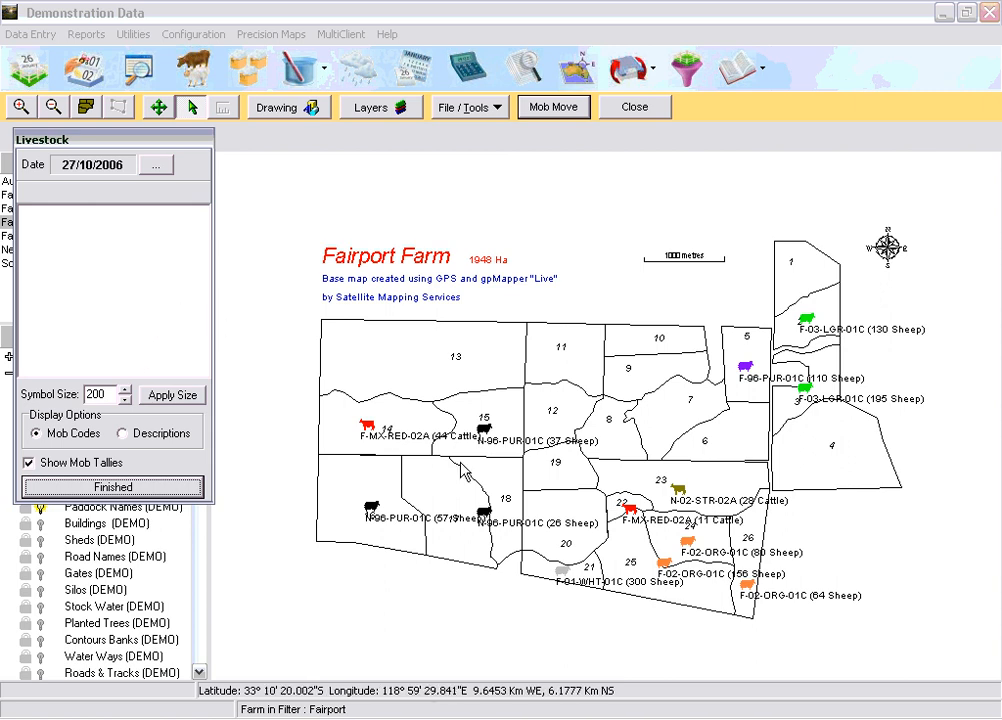
pyautogui.moveTo(485, 430); pyautogui.dragTo(137, 316)
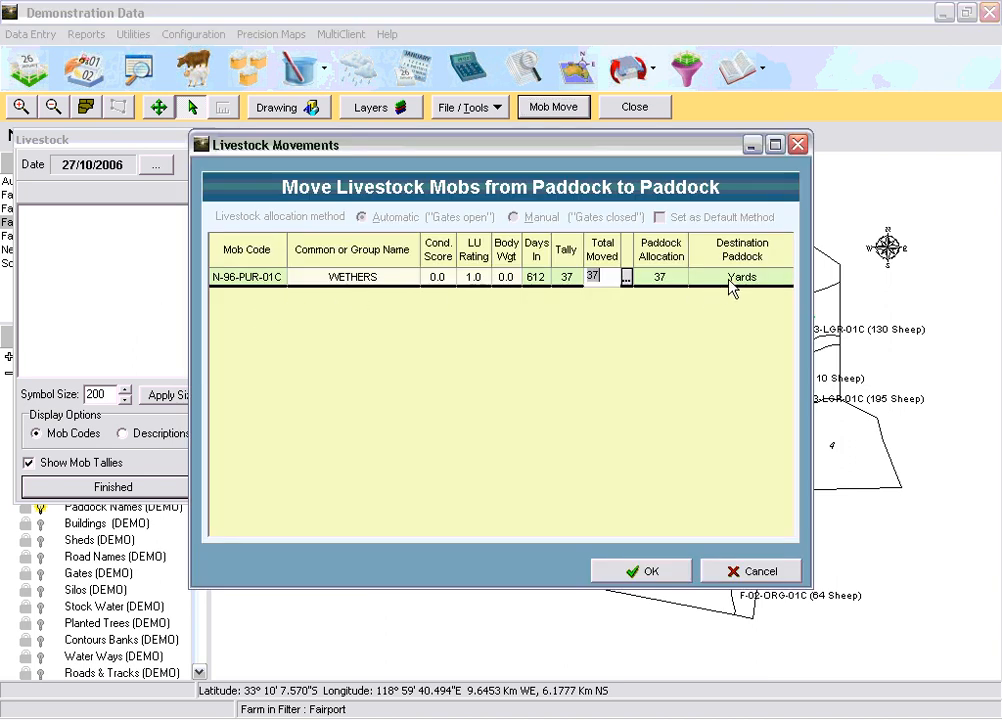
pyautogui.click(640, 572)
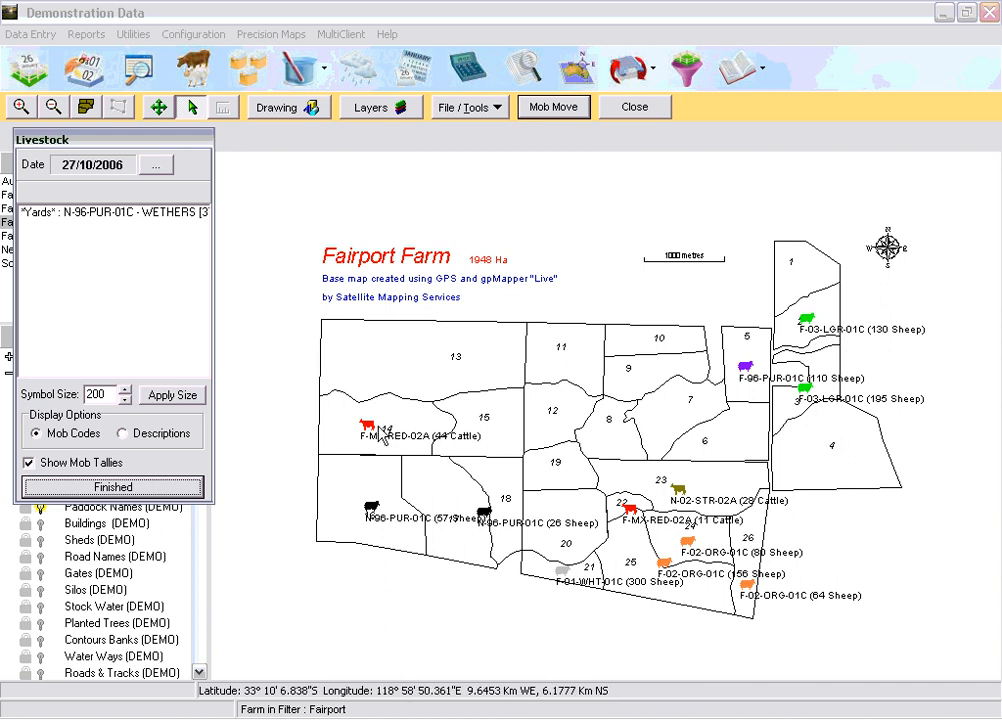
# Move the 44 F-MX-RED-02A cows from paddock 14 to 13, and 25 of the N-96-PUR-01C wethers from paddock 16 to 14.
pyautogui.moveTo(372, 428); pyautogui.dragTo(430, 362)
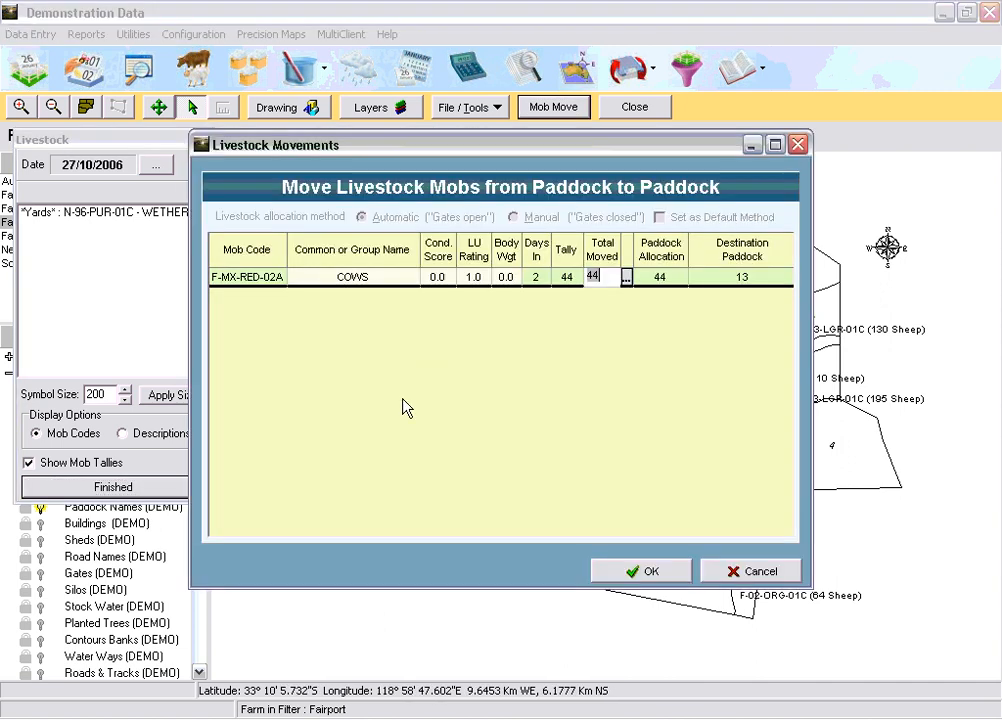
pyautogui.click(655, 574)
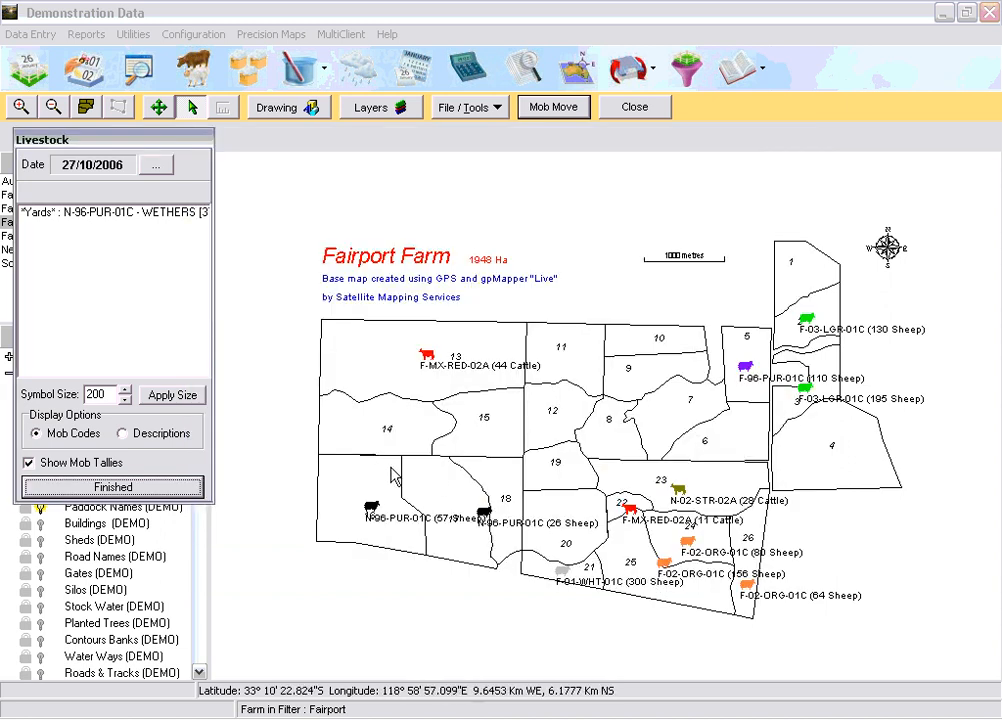
pyautogui.moveTo(380, 505); pyautogui.dragTo(375, 424)
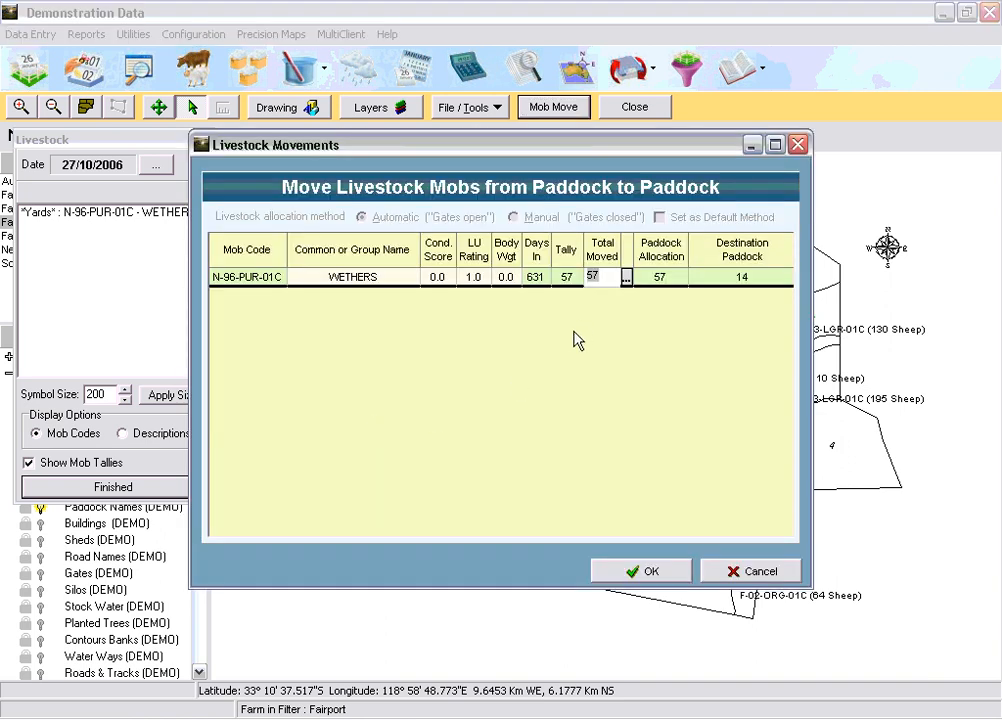
pyautogui.write('2')
pyautogui.press('Return')
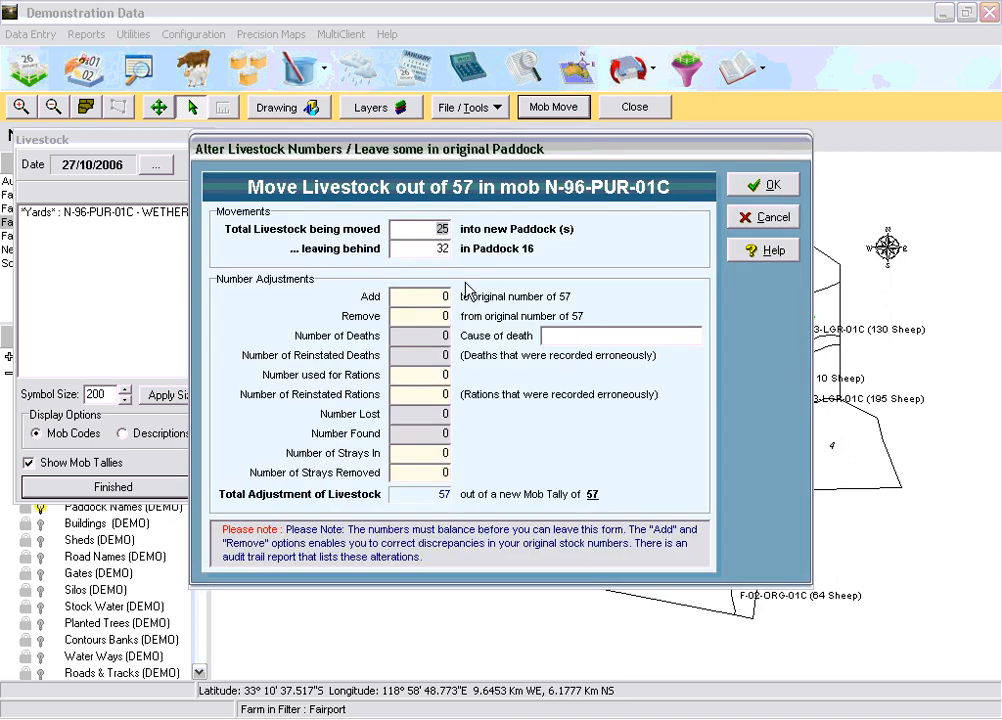
pyautogui.click(766, 188)
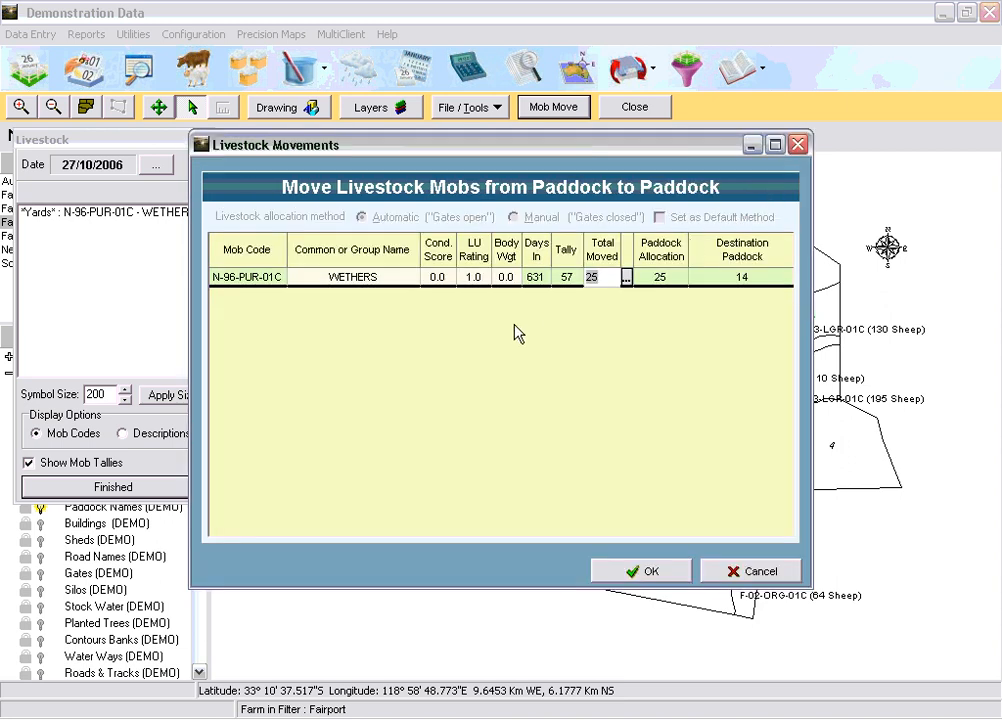
pyautogui.click(648, 569)
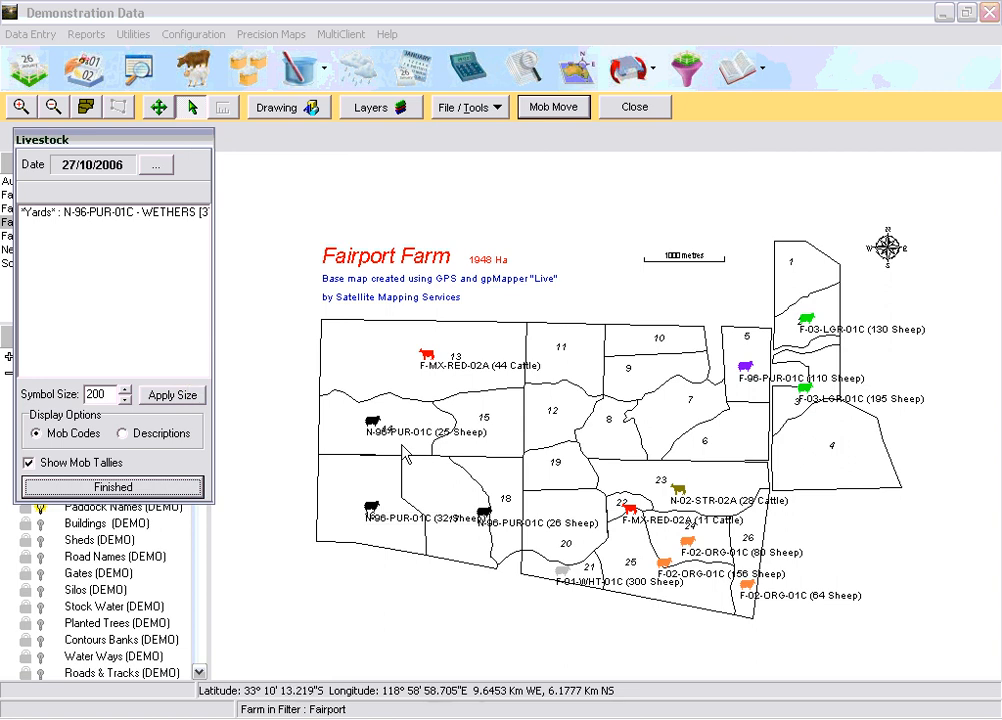
# Move the remaining 32 wethers from paddock 16 to 15 and the yarded wethers to paddock 9, then finish and close the map.
pyautogui.moveTo(372, 507); pyautogui.dragTo(495, 432)
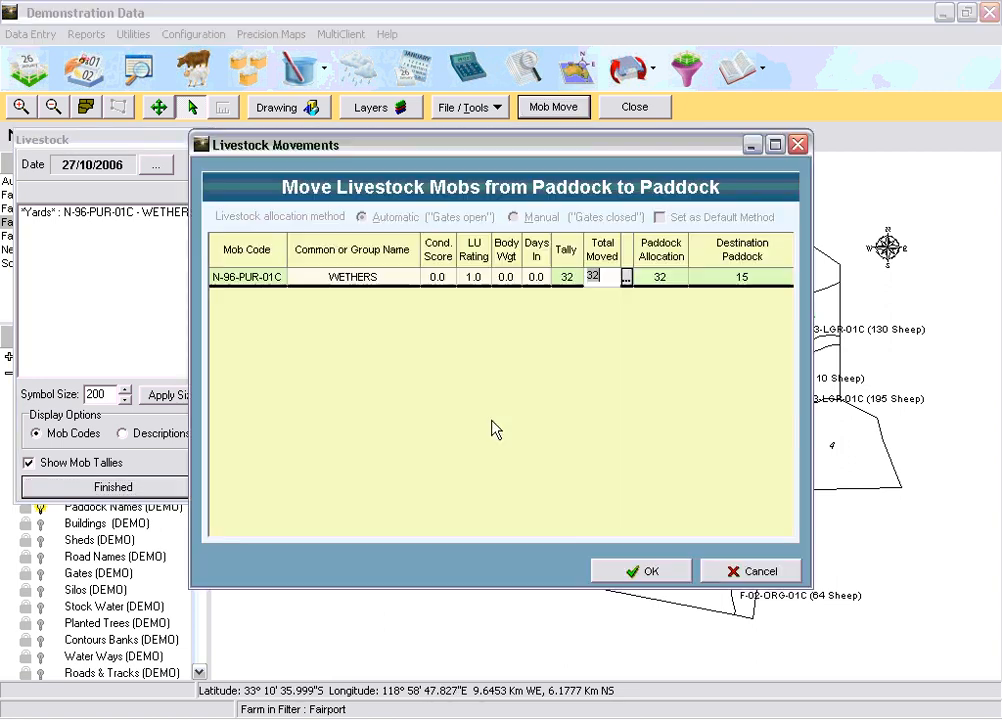
pyautogui.click(631, 572)
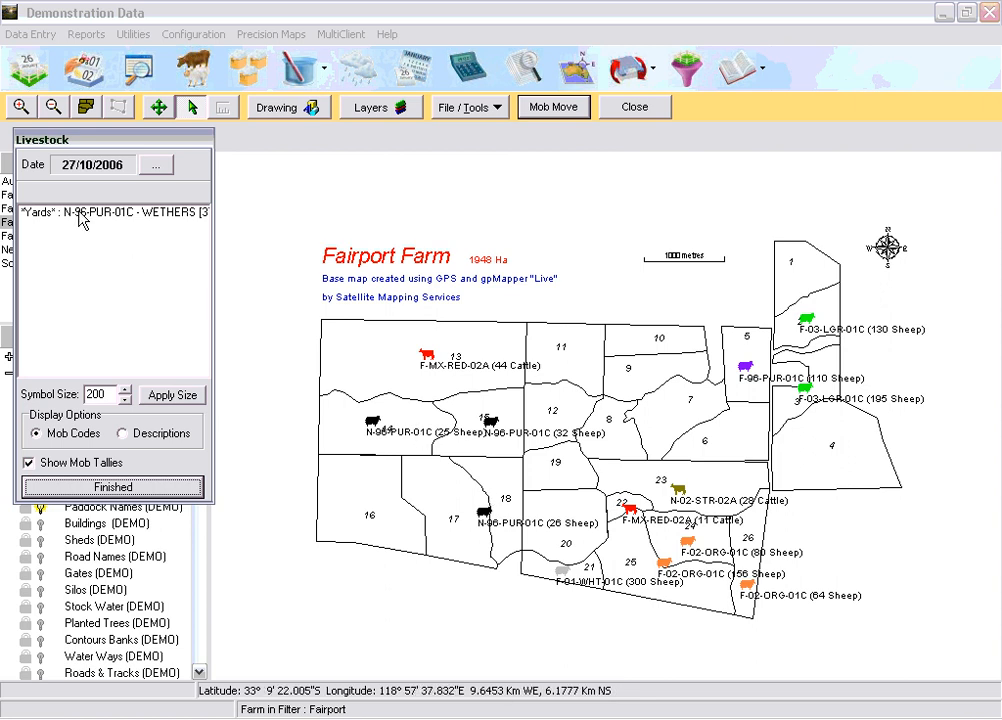
pyautogui.moveTo(81, 220); pyautogui.dragTo(640, 397)
pyautogui.click(651, 568)
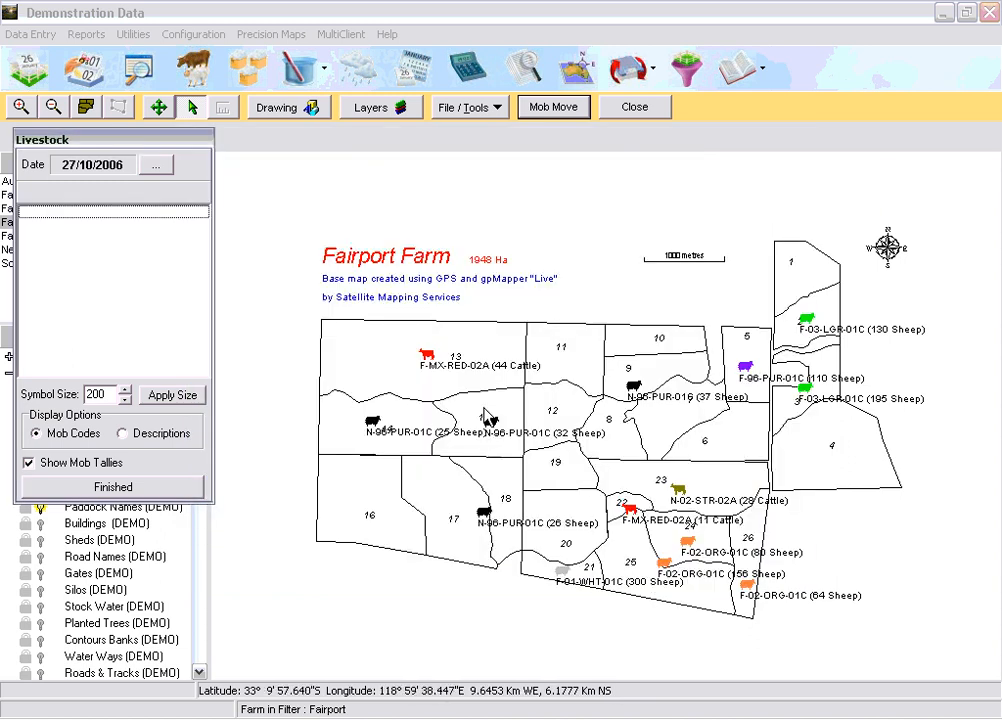
pyautogui.click(112, 486)
pyautogui.click(636, 108)
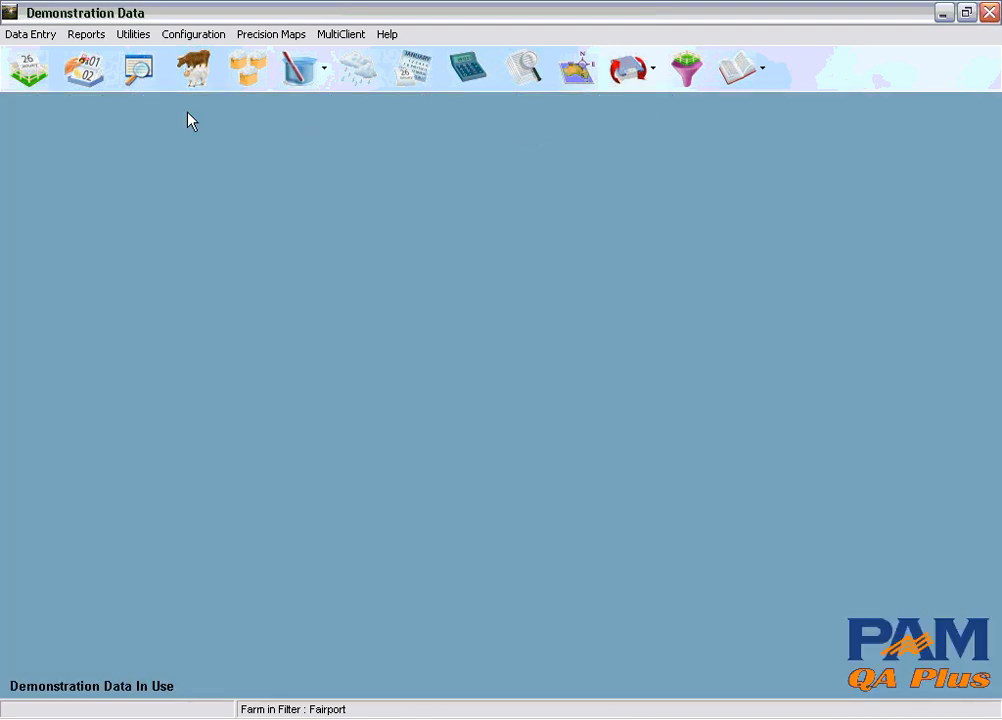
# Check the livestock diary's movement entries for Friday 27 October 2006 and close the diary.
pyautogui.click(193, 75)
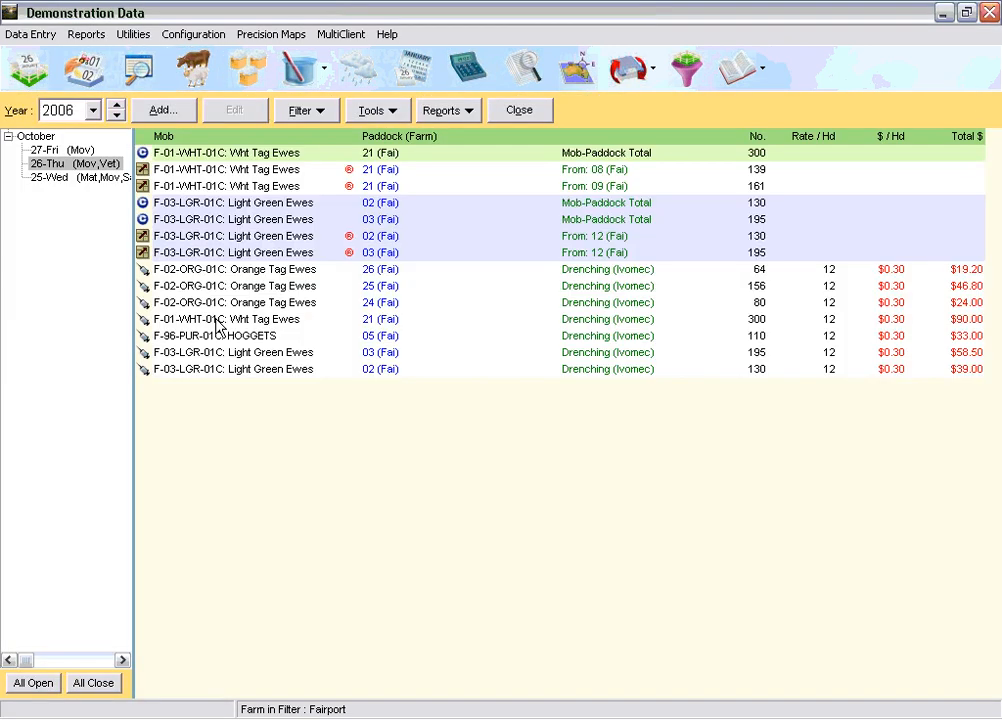
pyautogui.click(62, 149)
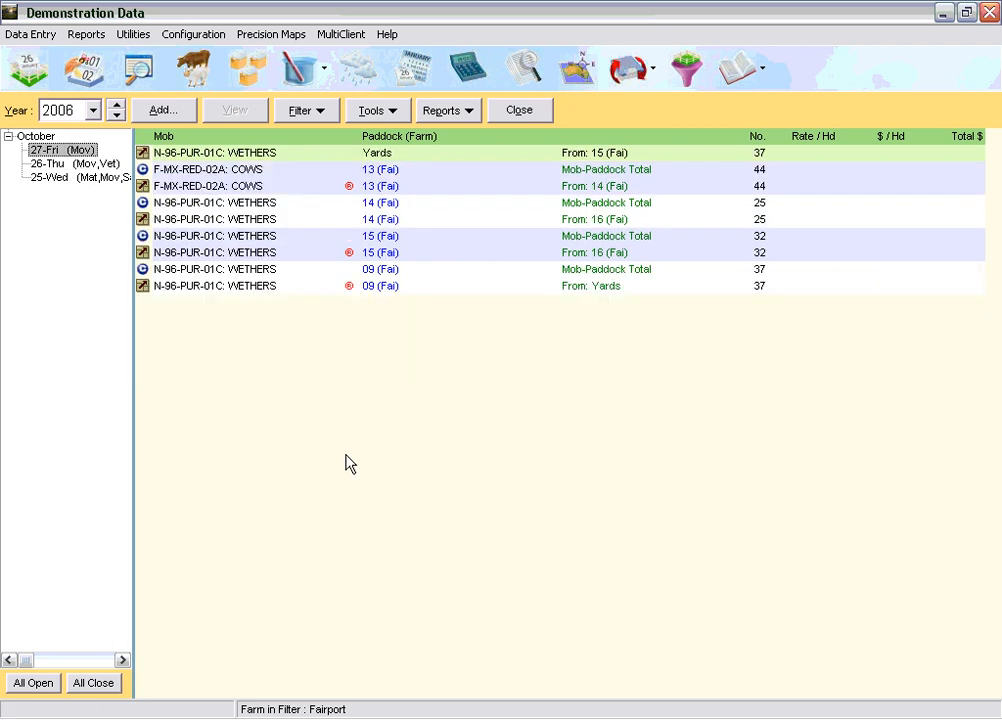
pyautogui.click(531, 116)
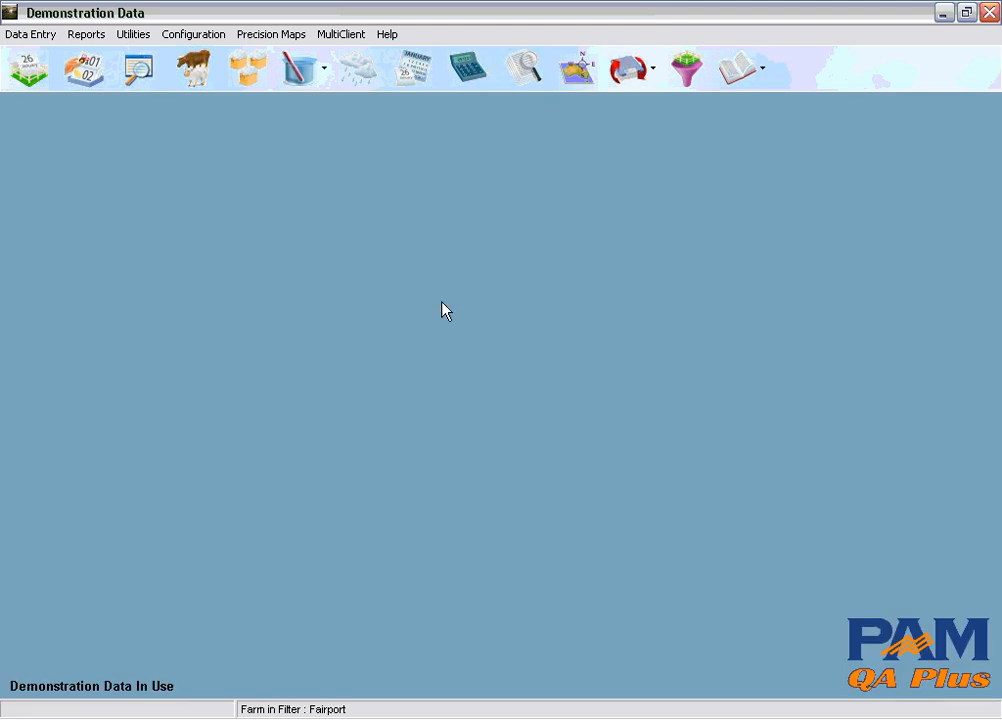